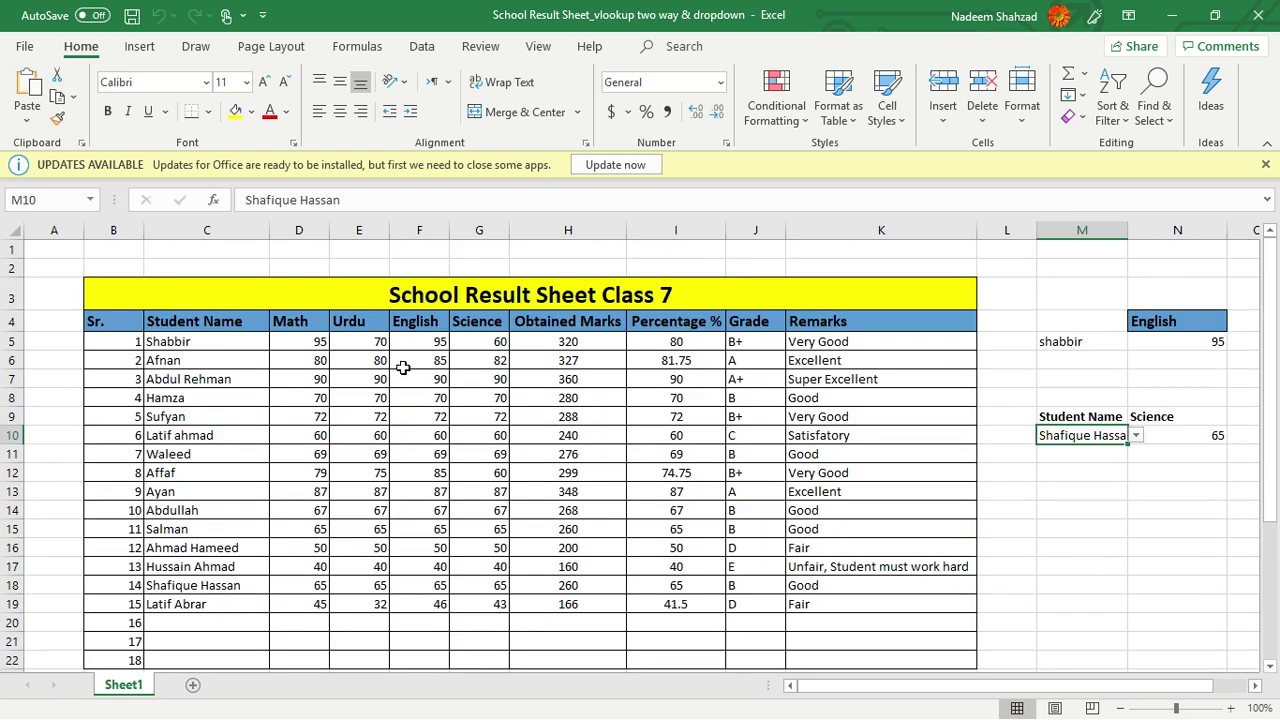
# Step: Examine the Class 7 result sheet: title, student names, subject marks, and the Obtained Marks, Percentage, Grade and Remarks formulas
pyautogui.click(353, 289)
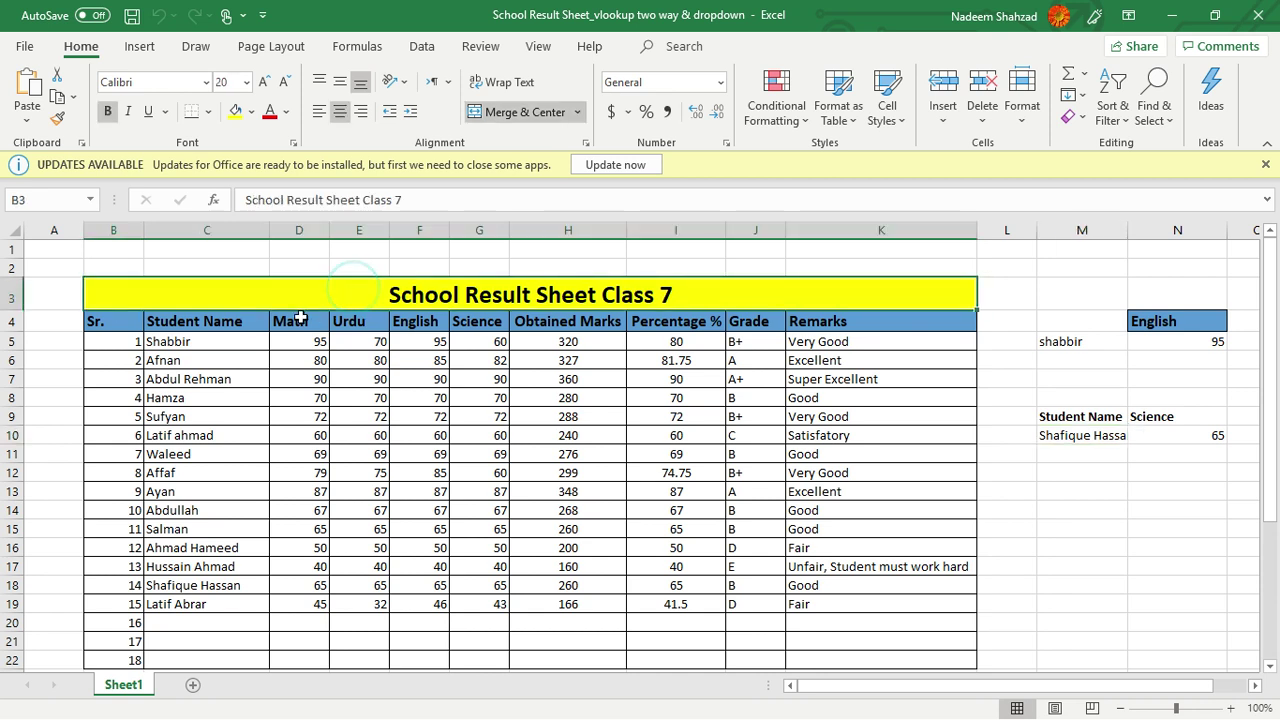
pyautogui.click(180, 345)
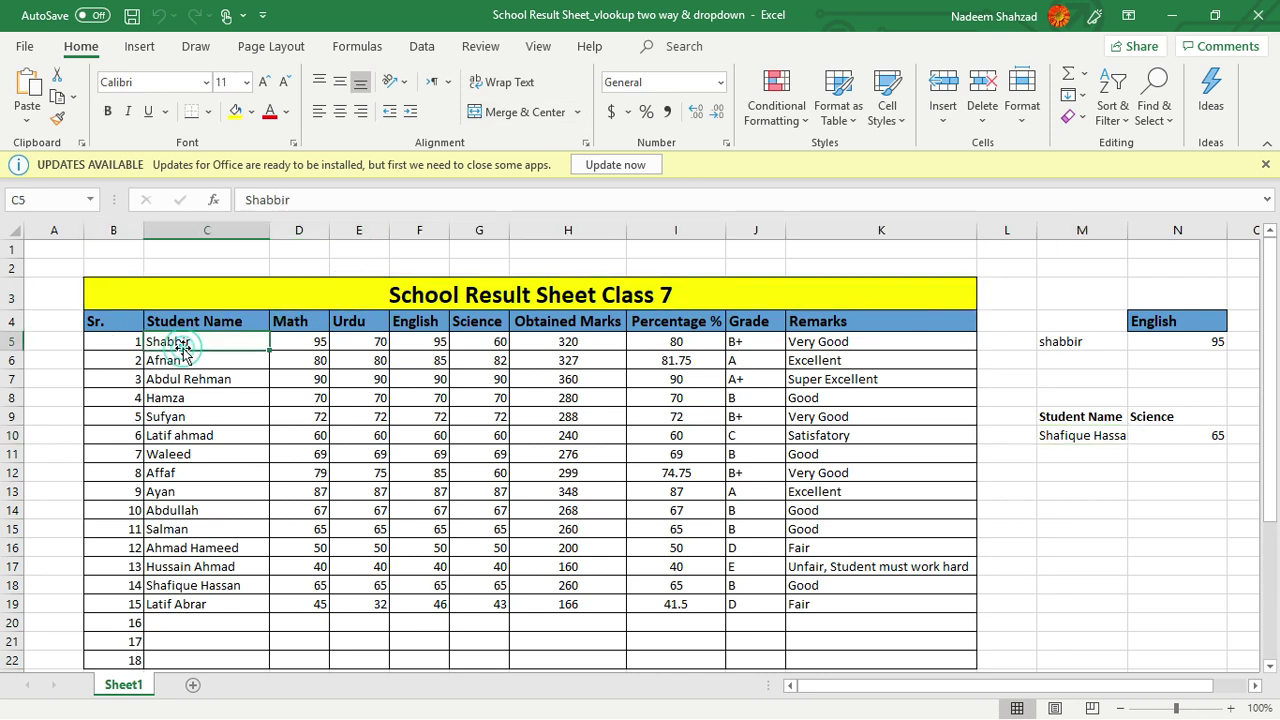
pyautogui.click(295, 348)
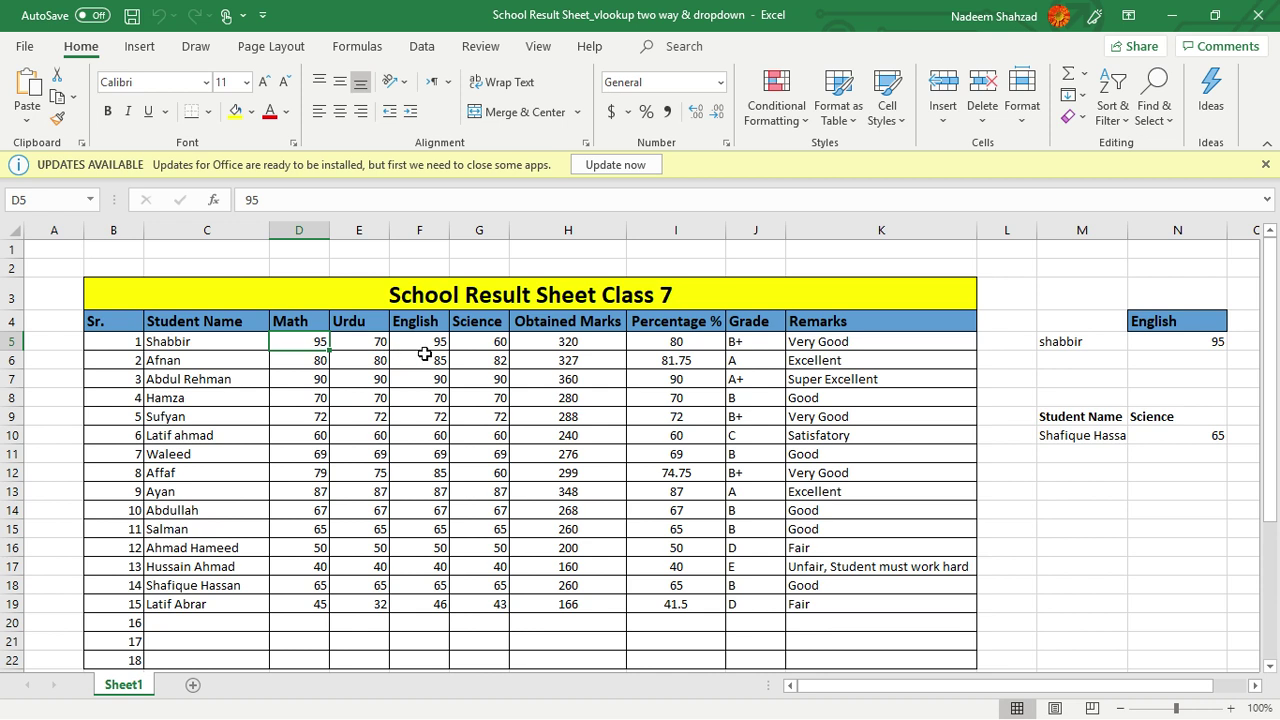
pyautogui.click(566, 356)
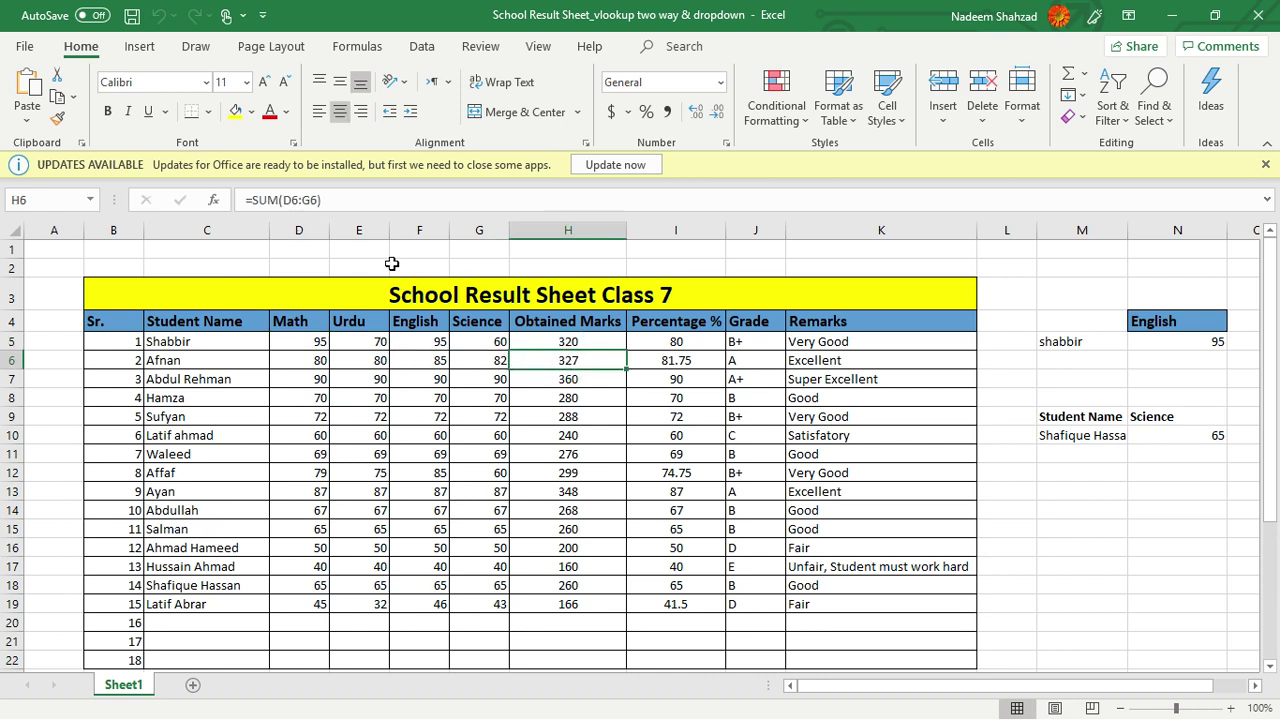
pyautogui.click(676, 365)
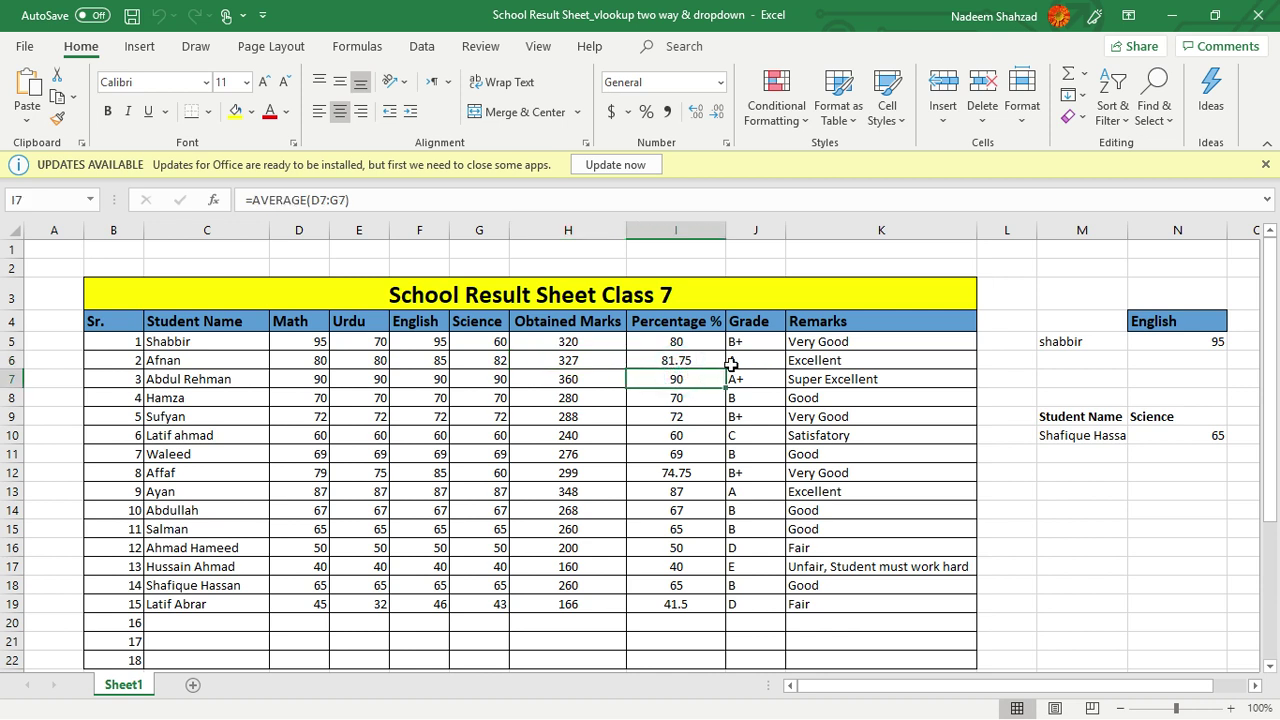
pyautogui.click(735, 362)
pyautogui.click(828, 377)
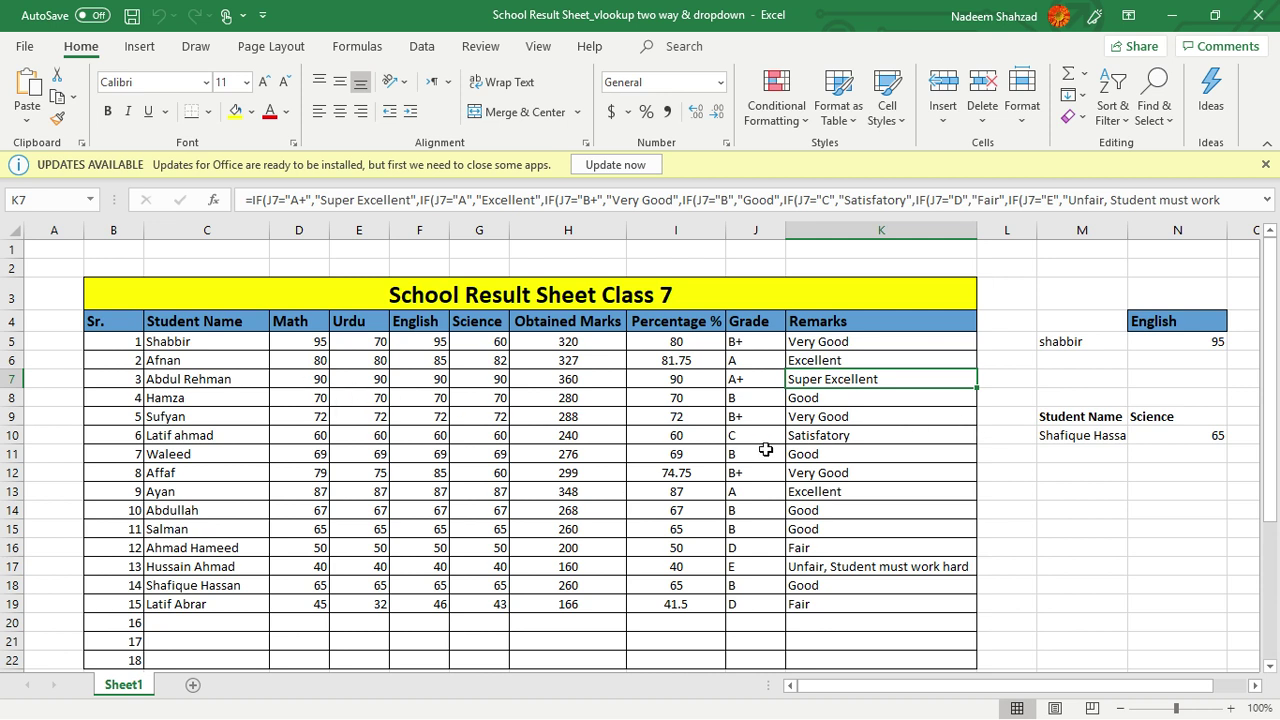
# Step: Enter the name of the student with Sr. 2 in cell M14 as the lookup value
pyautogui.click(1040, 524)
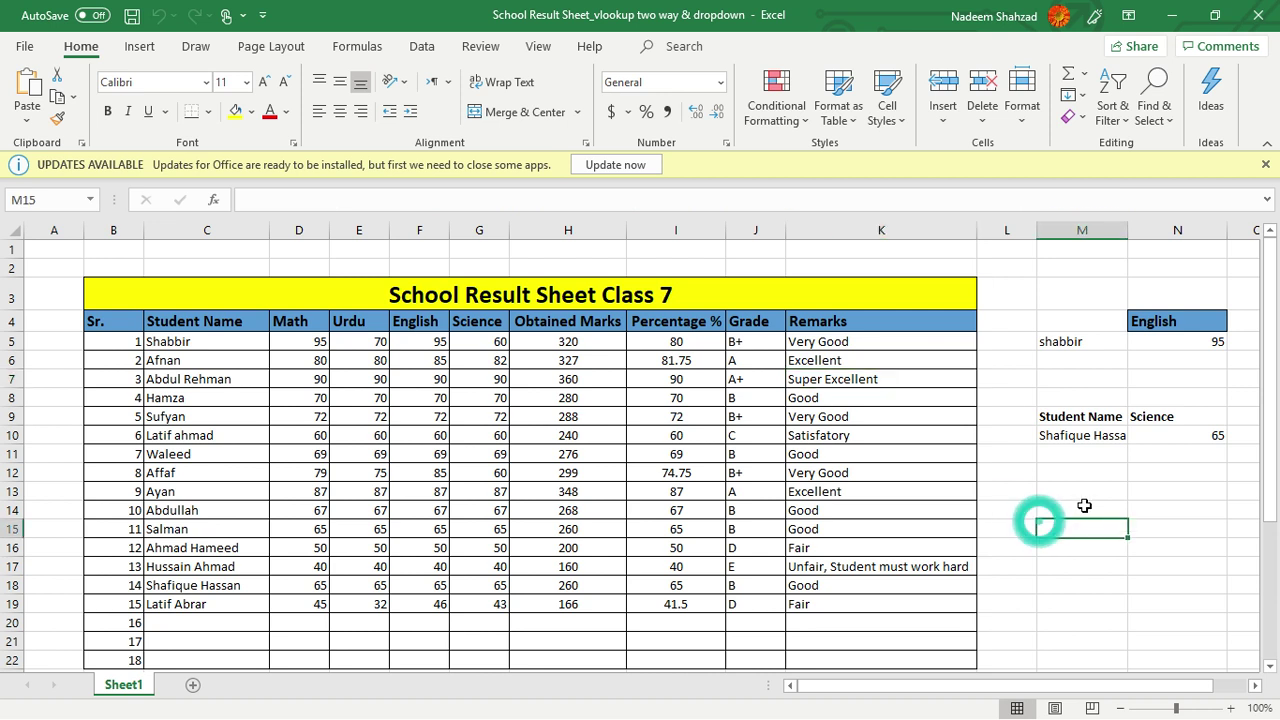
pyautogui.click(1084, 505)
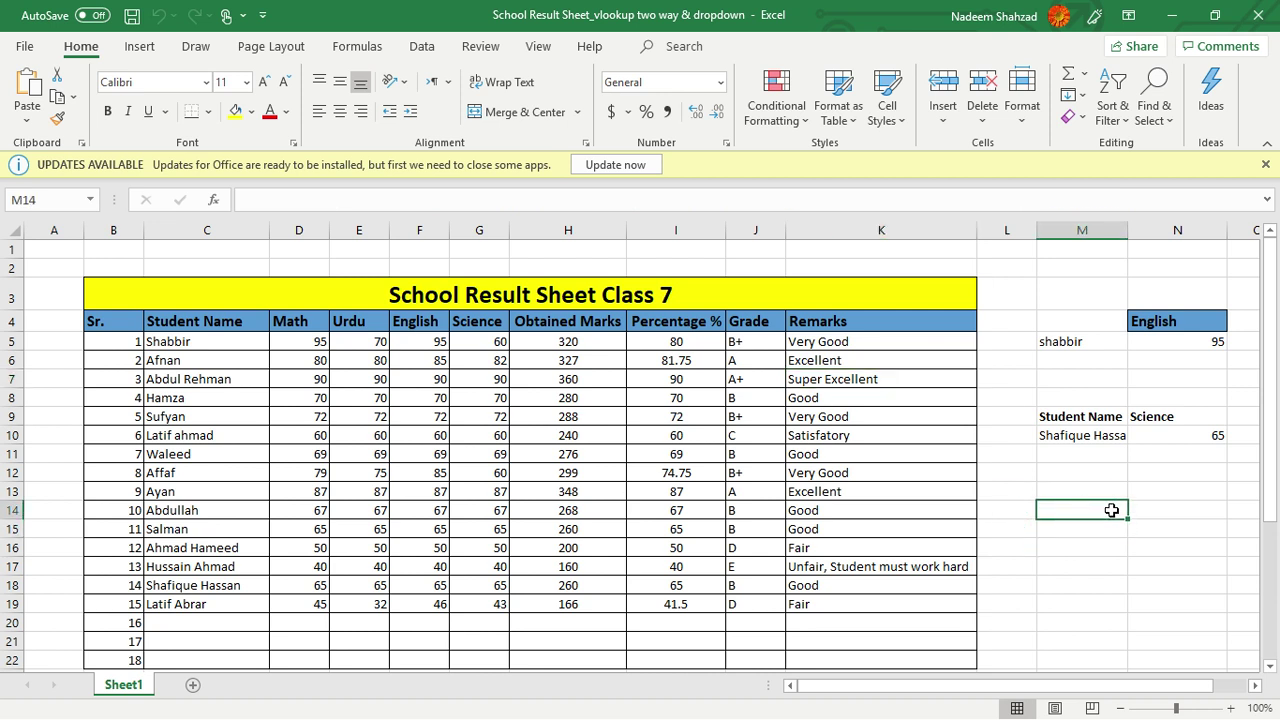
pyautogui.write('Af')
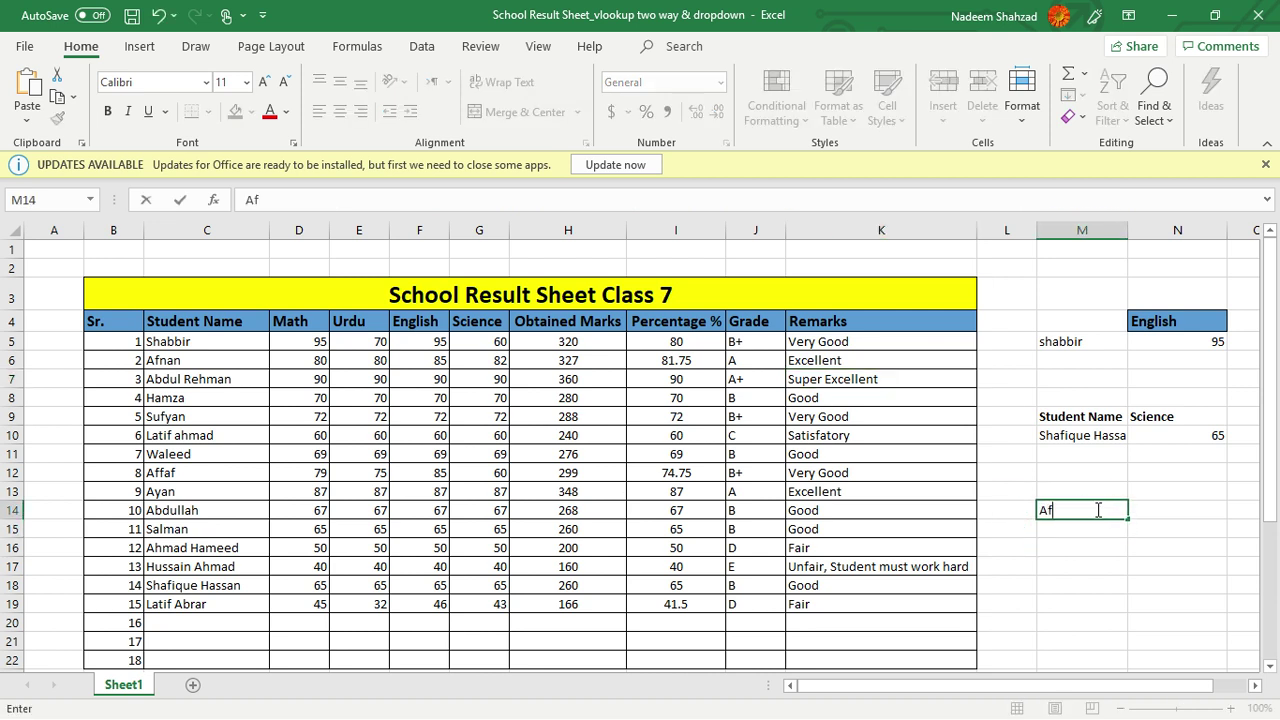
pyautogui.write('anan')
# Step: Enter =VLOOKUP(M14,C4:K19,6,0) in cell N14 to return the student's Obtained Marks with an exact match
pyautogui.click(1167, 510)
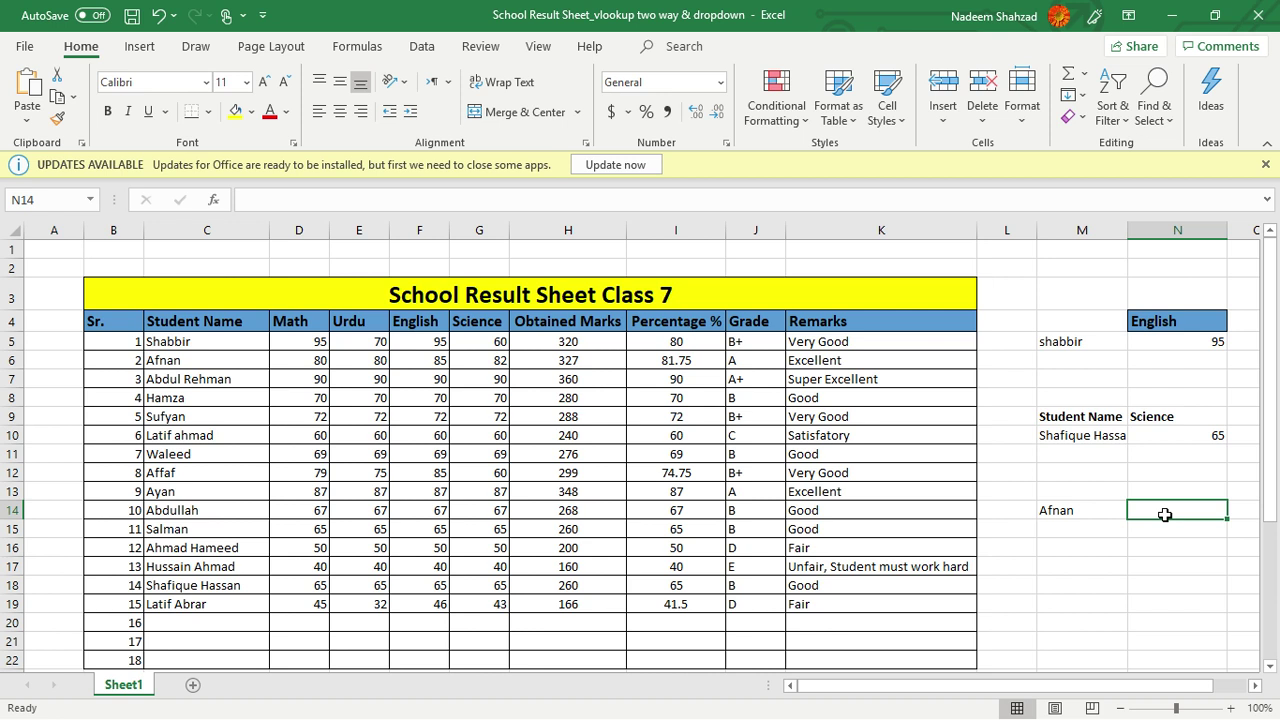
pyautogui.write('=v')
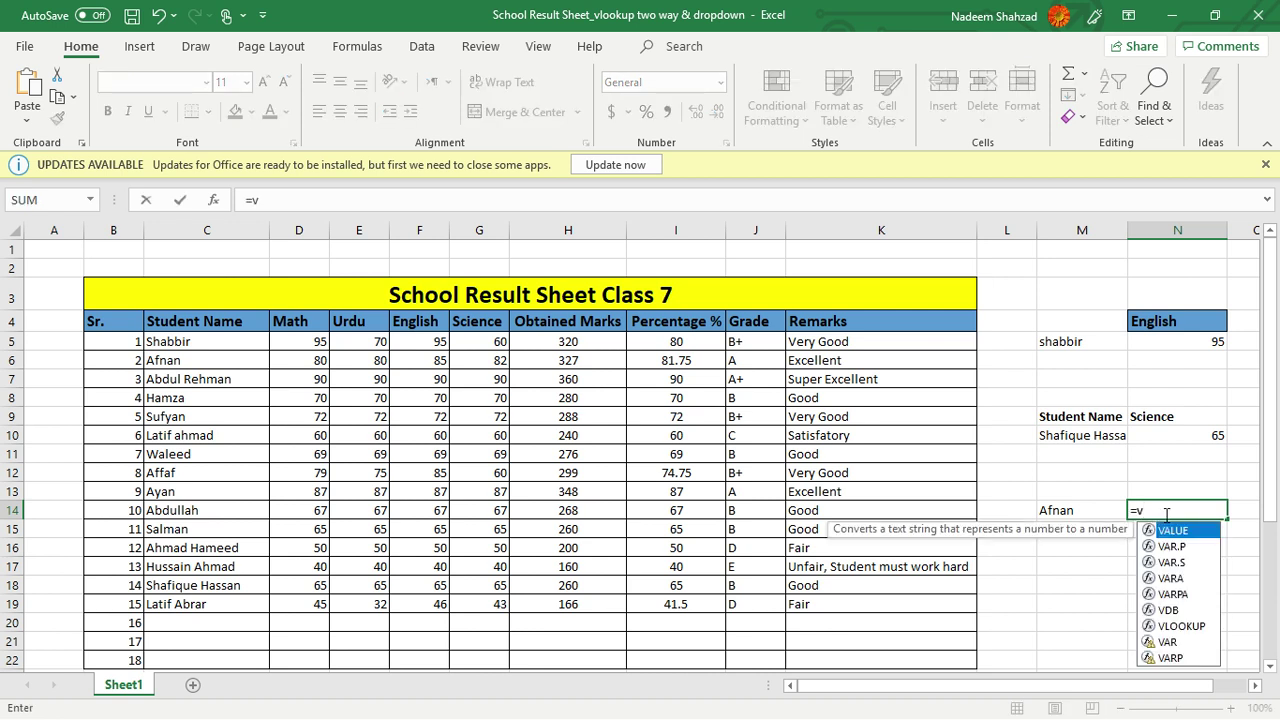
pyautogui.write('look')
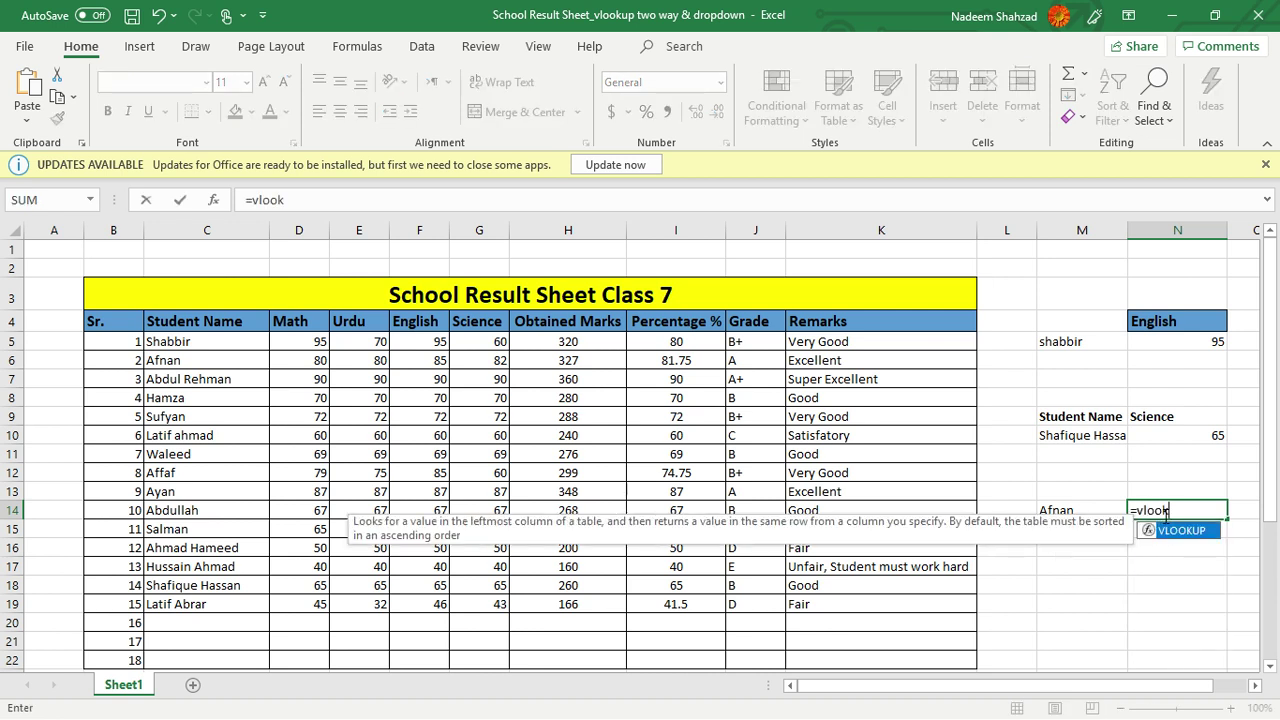
pyautogui.click(1166, 534)
pyautogui.doubleClick(1172, 535)
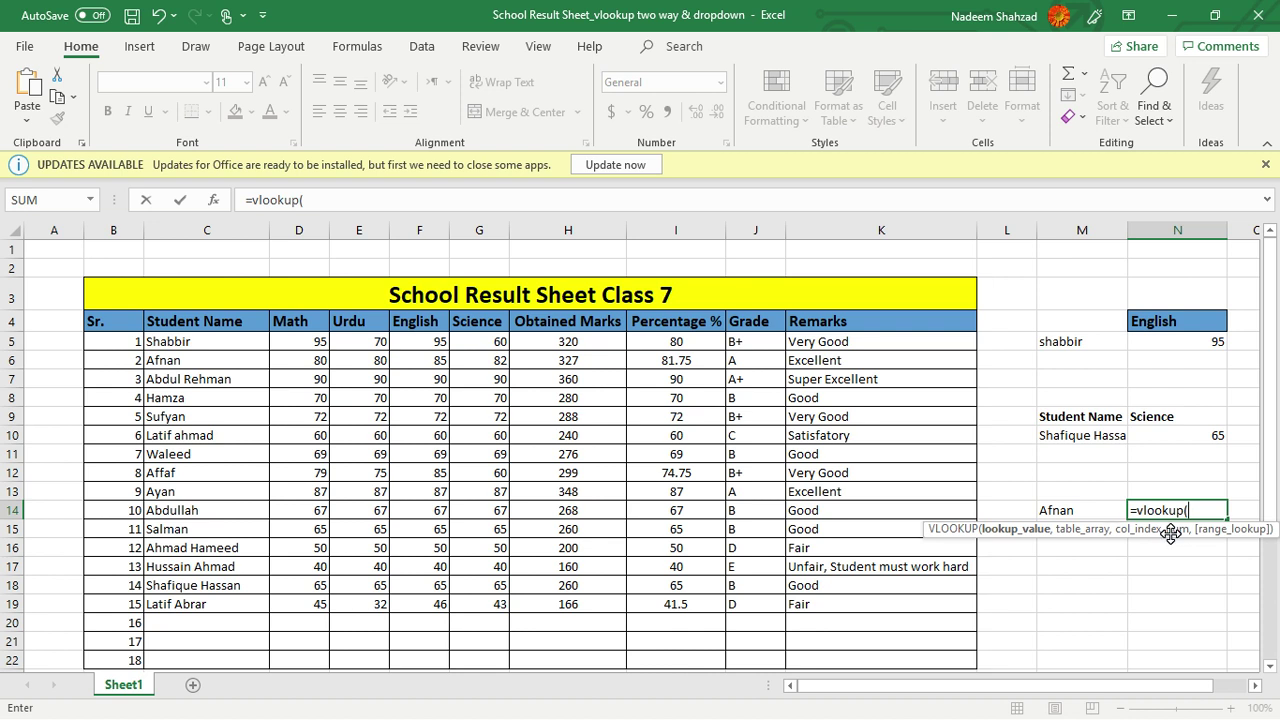
pyautogui.click(1082, 511)
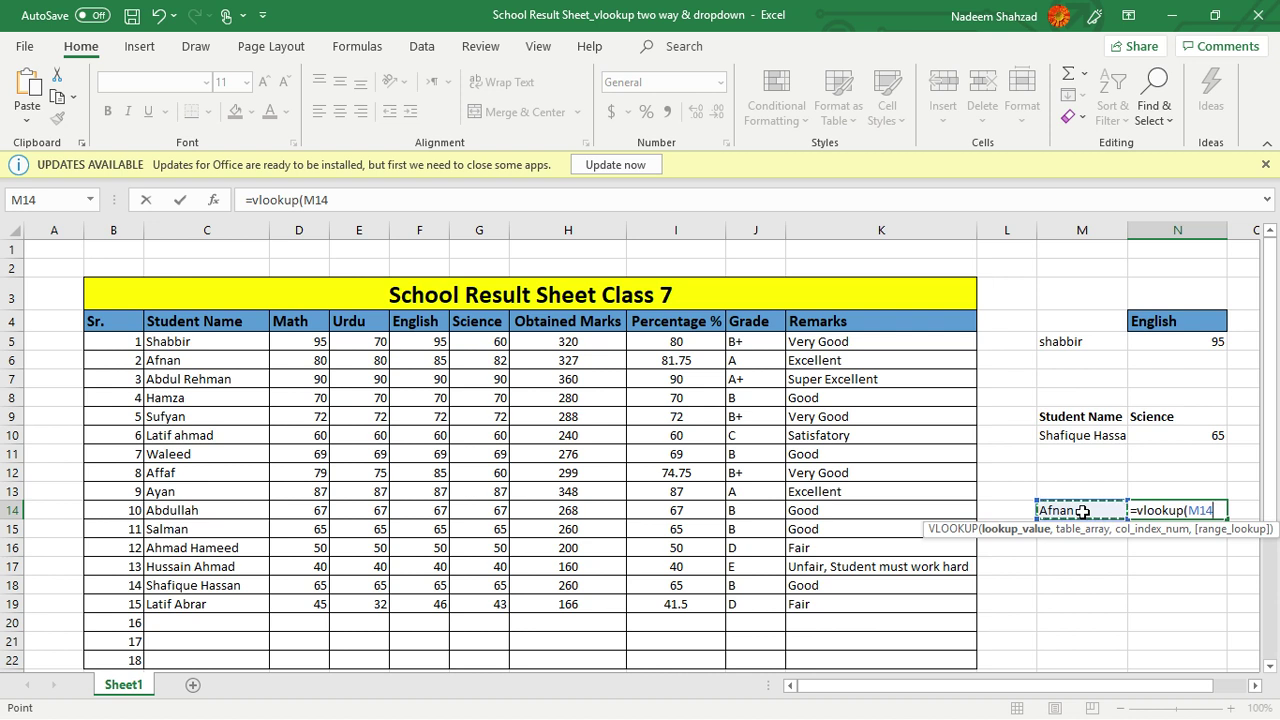
pyautogui.write(',')
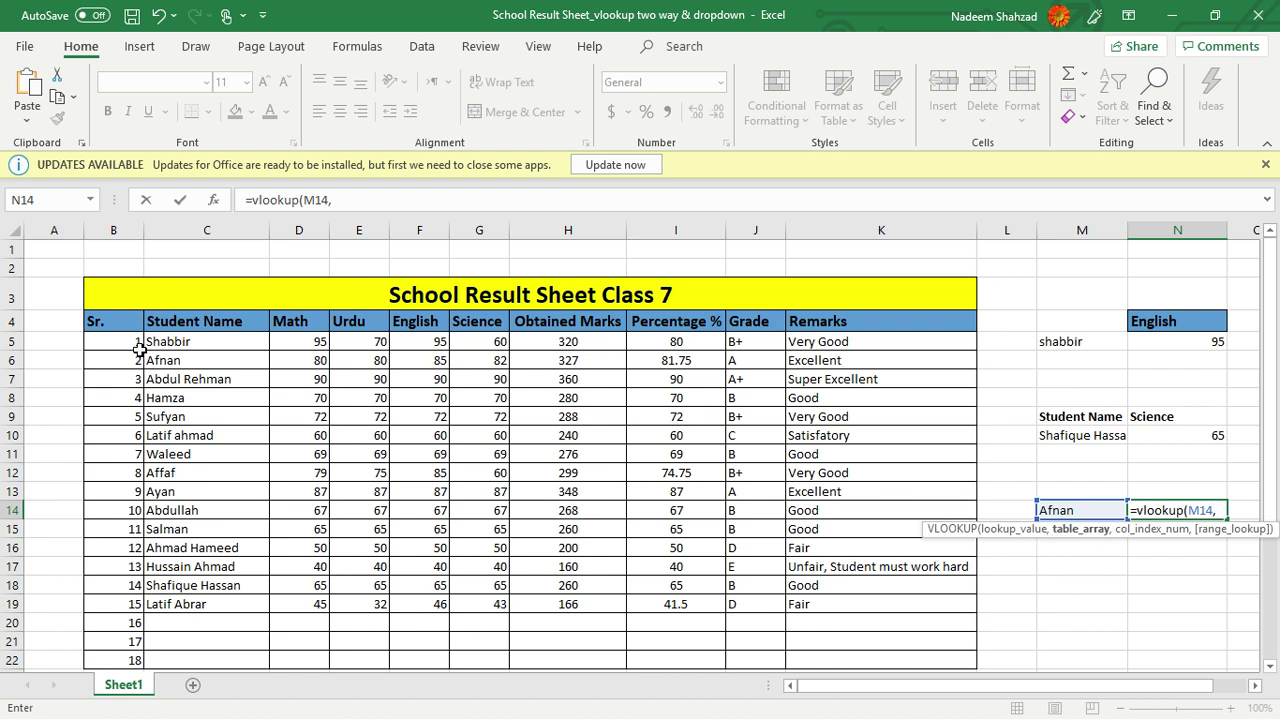
pyautogui.moveTo(150, 322); pyautogui.dragTo(878, 597)
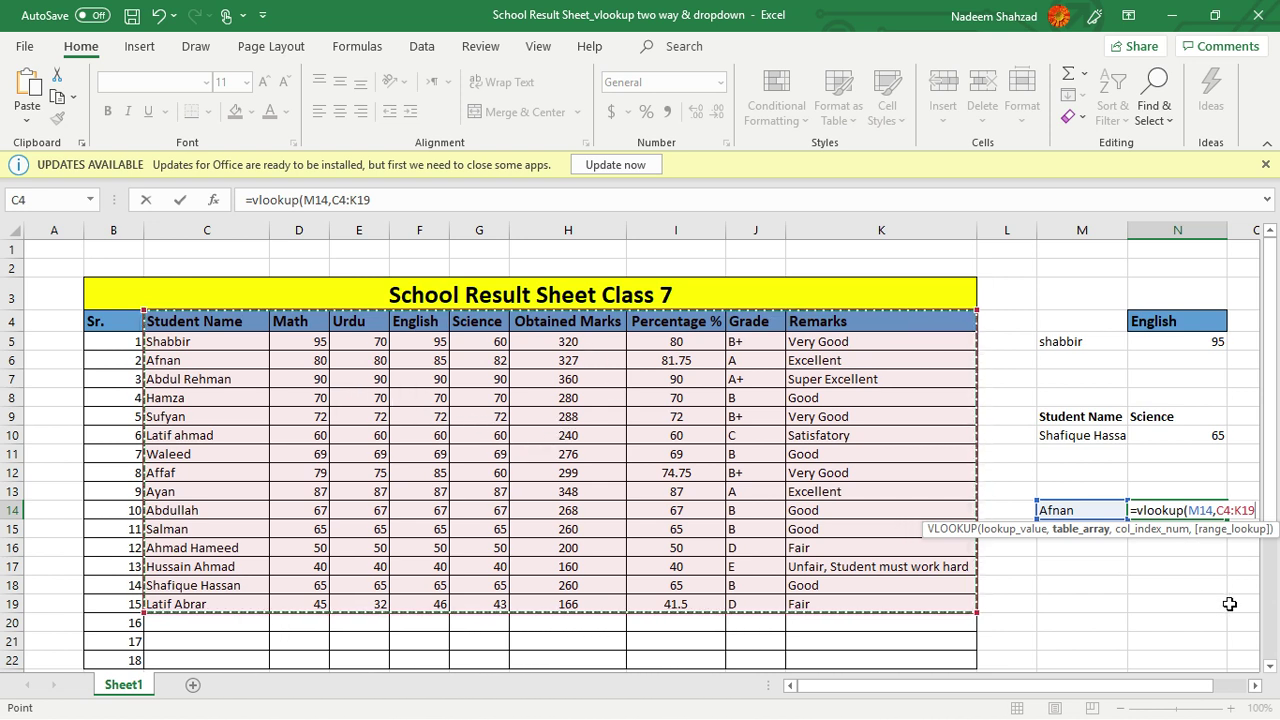
pyautogui.write(',6')
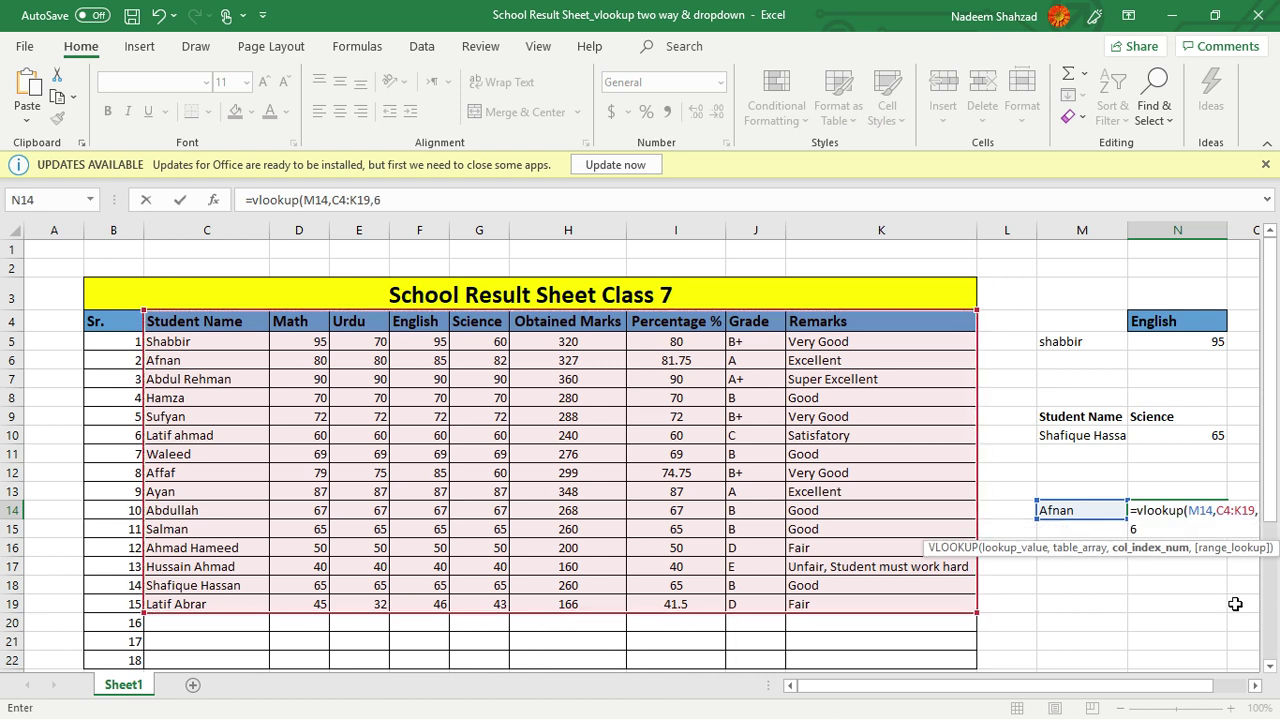
pyautogui.write(',0)')
pyautogui.press('Return')
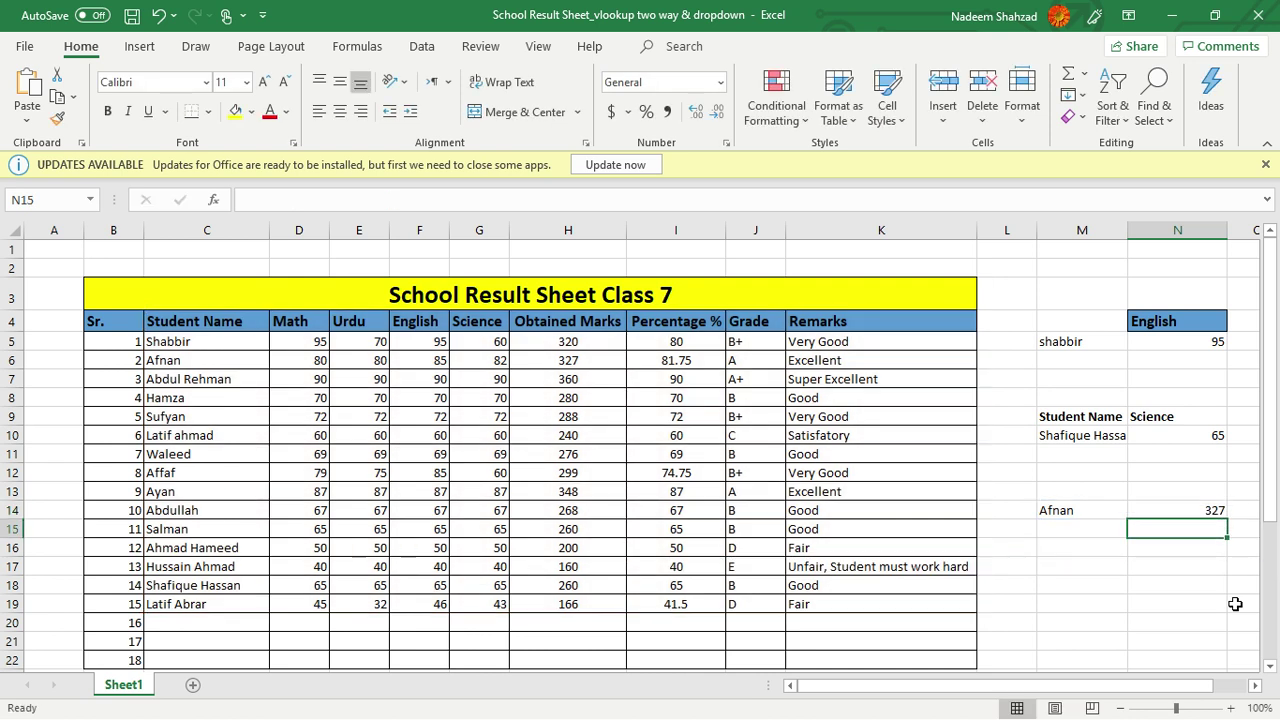
# Step: Check N14 against the Obtained Marks in row 6 and replace the lookup name in M14 with that of student Sr. 9
pyautogui.click(1088, 510)
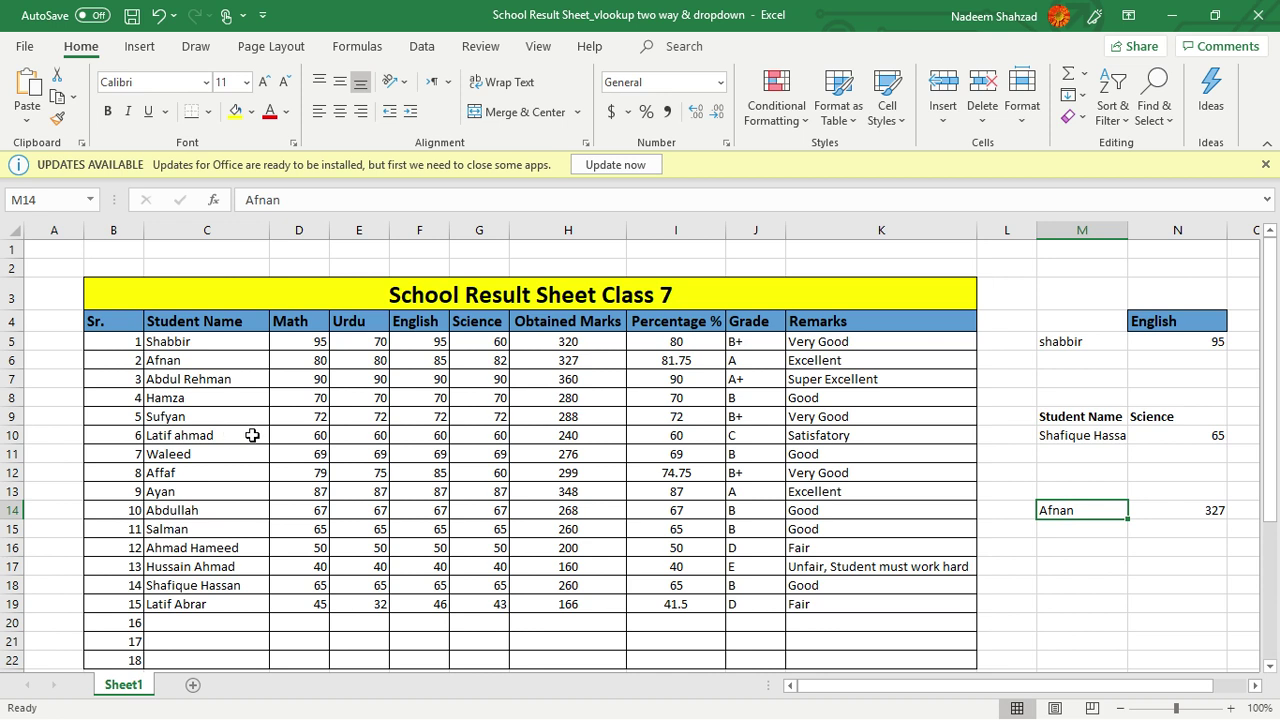
pyautogui.click(197, 363)
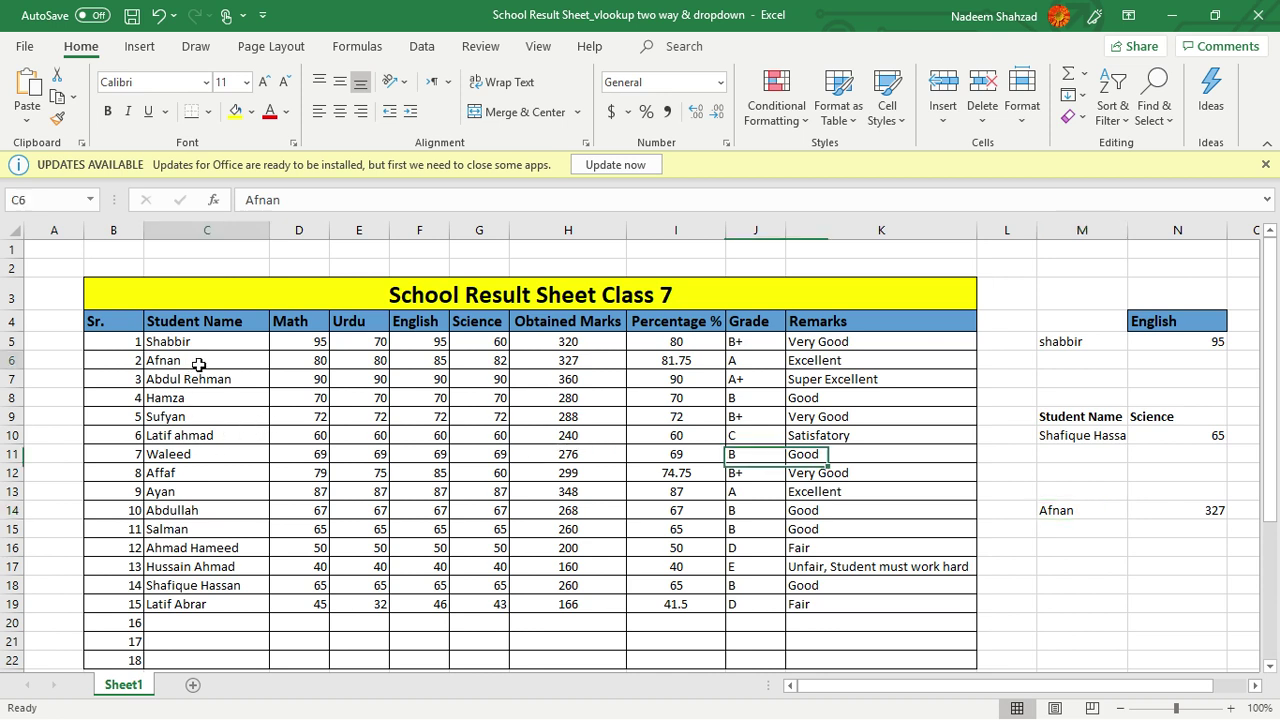
pyautogui.click(603, 367)
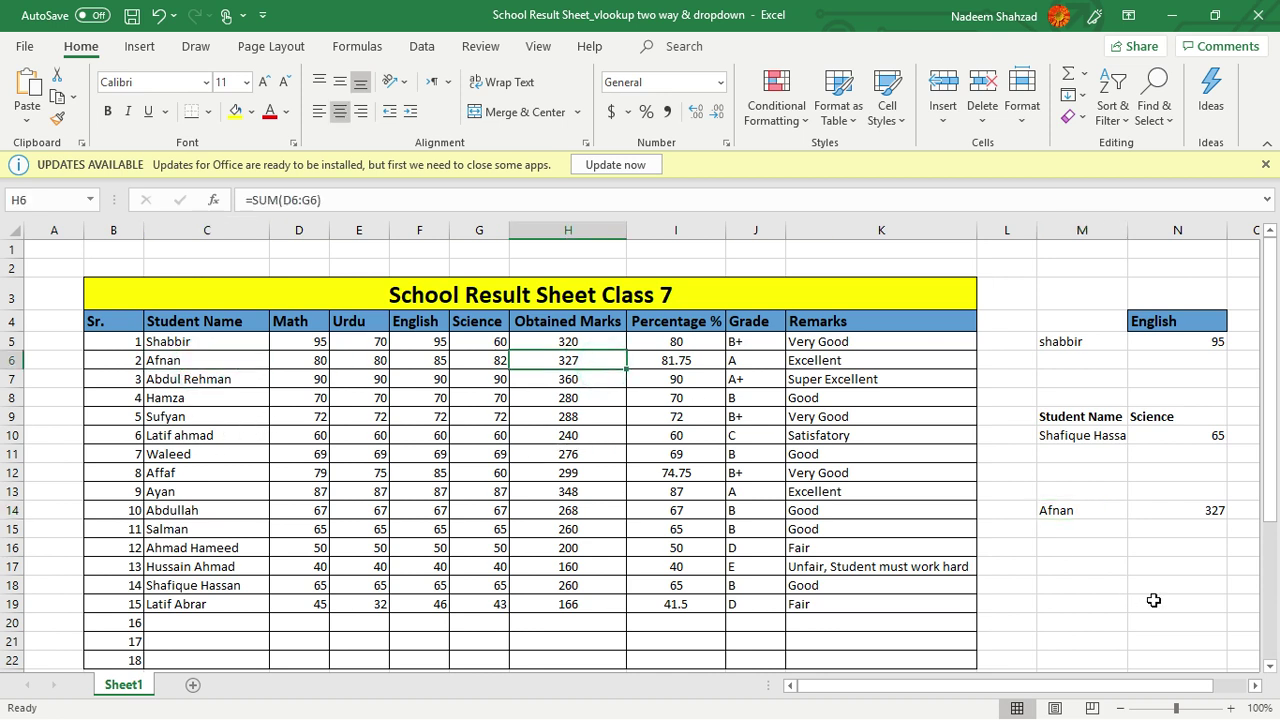
pyautogui.click(1194, 514)
pyautogui.click(1080, 512)
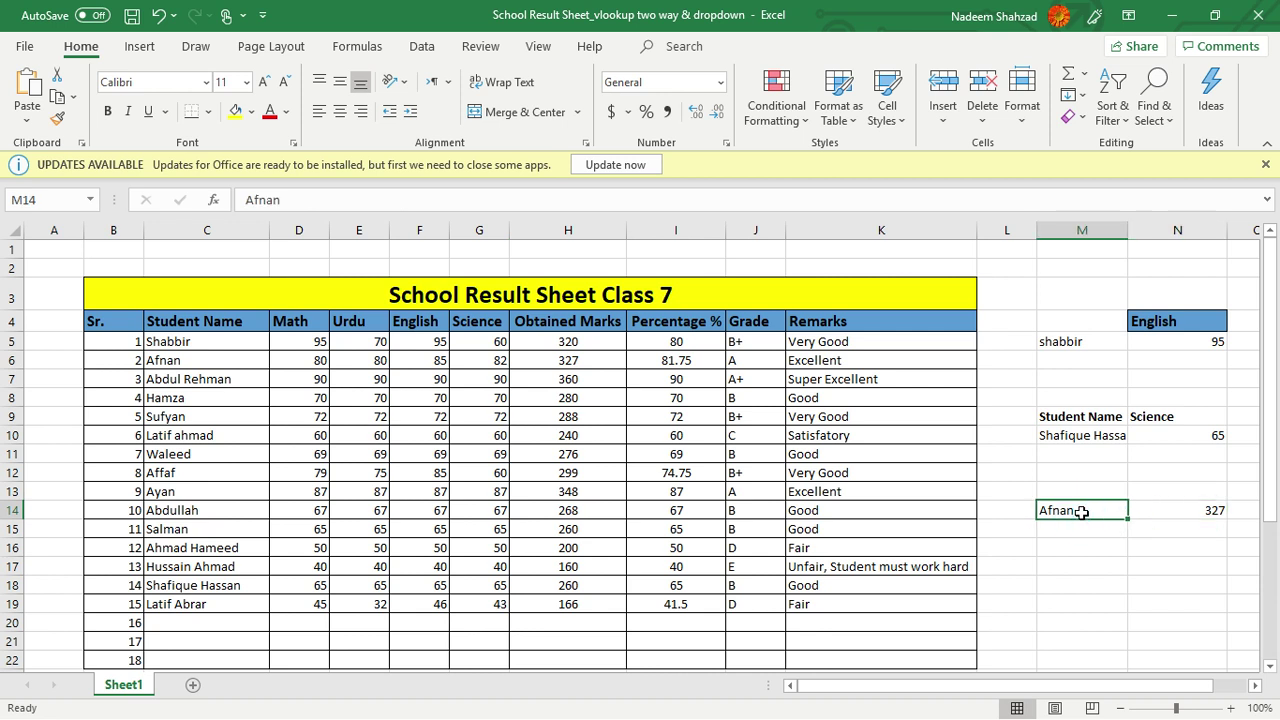
pyautogui.write('Ay')
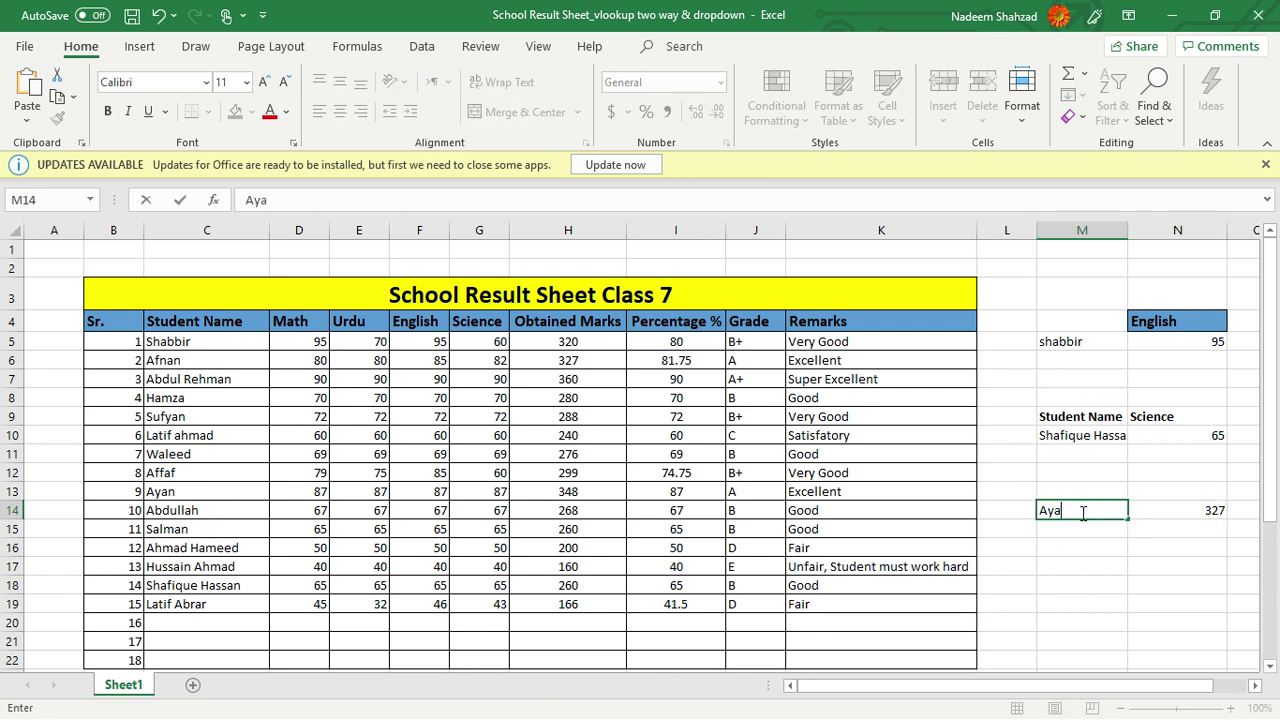
pyautogui.press('Return')
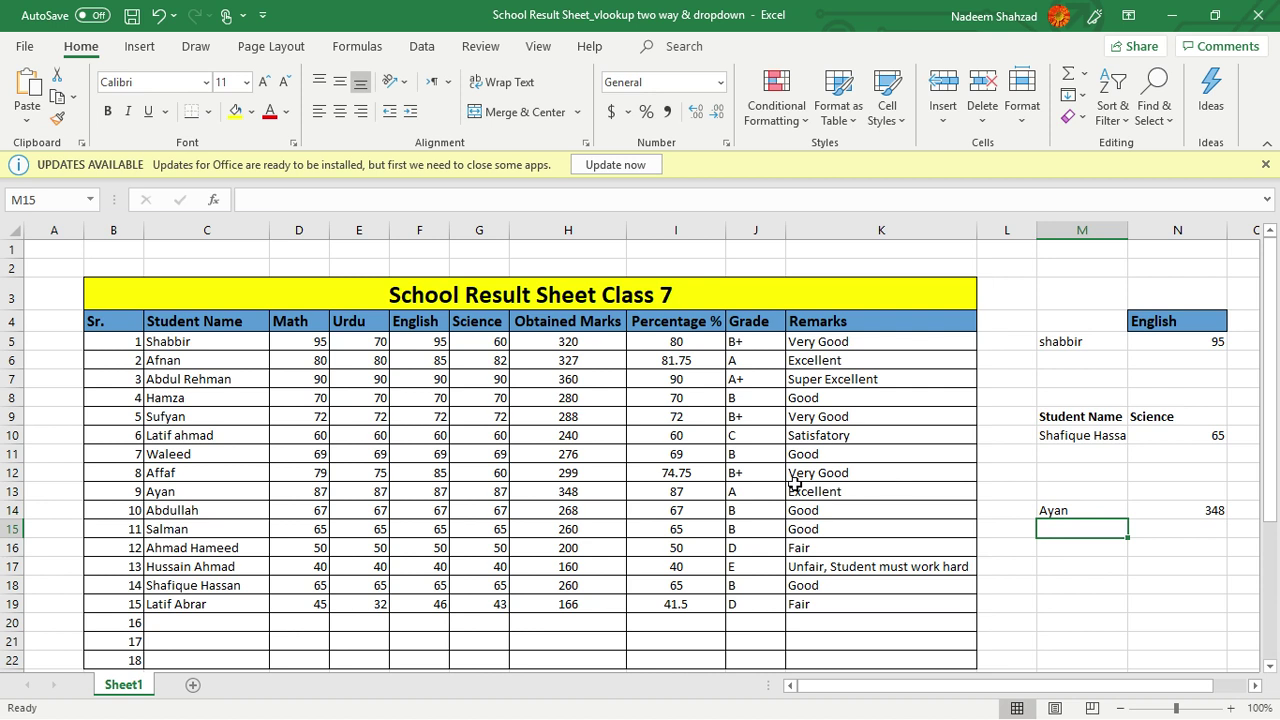
# Step: Compare the lookup result in N14 with the Obtained Marks of student Sr. 9 in row 13
pyautogui.click(191, 489)
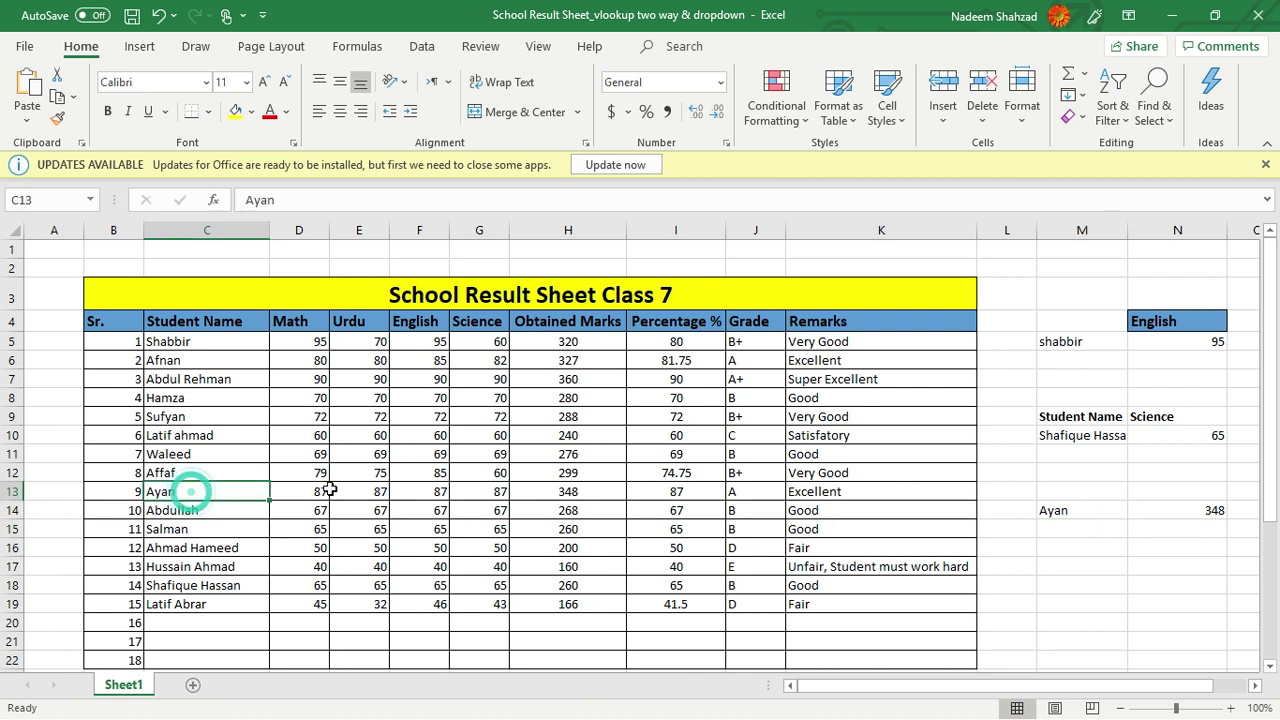
pyautogui.click(596, 492)
pyautogui.click(1213, 512)
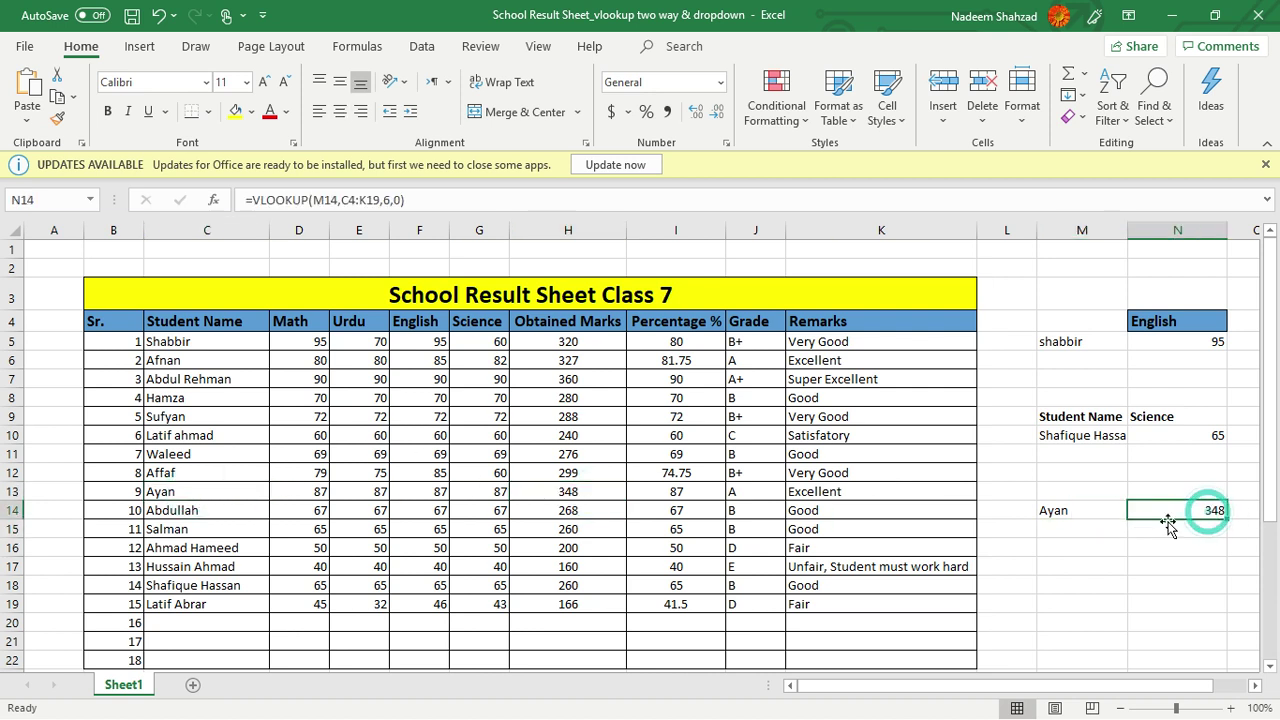
pyautogui.click(1080, 512)
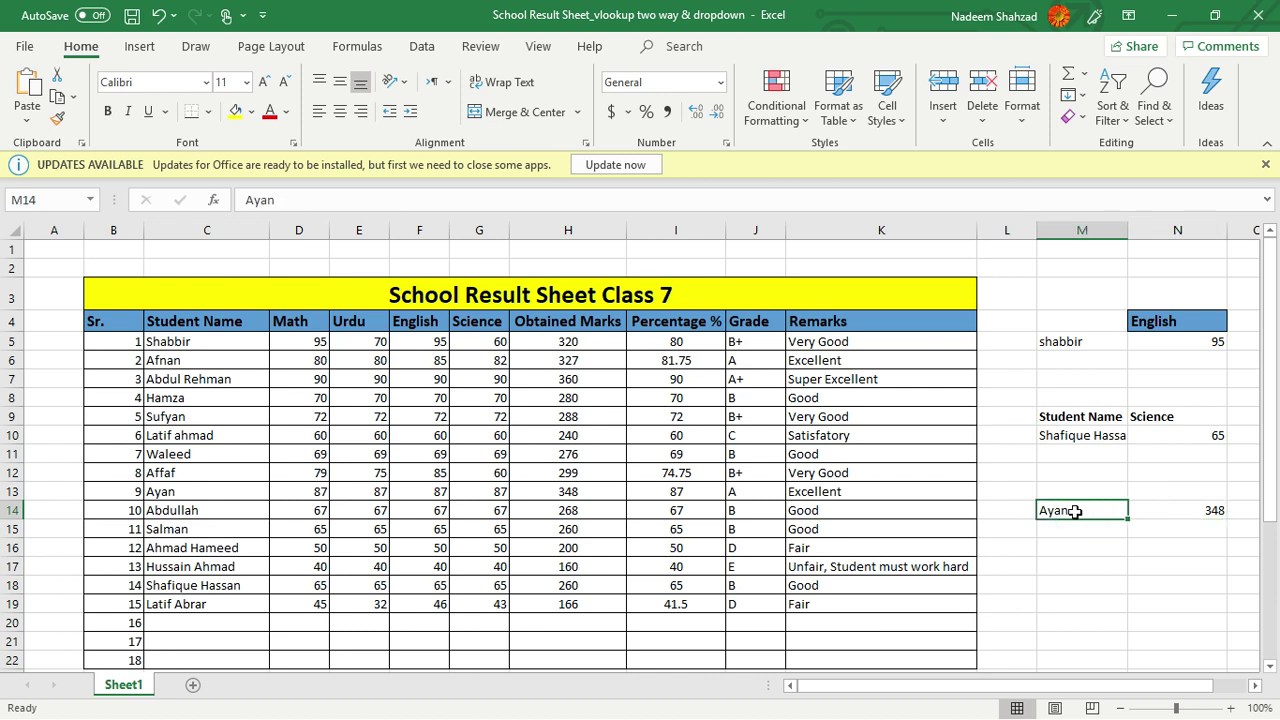
pyautogui.click(1074, 511)
pyautogui.click(1208, 494)
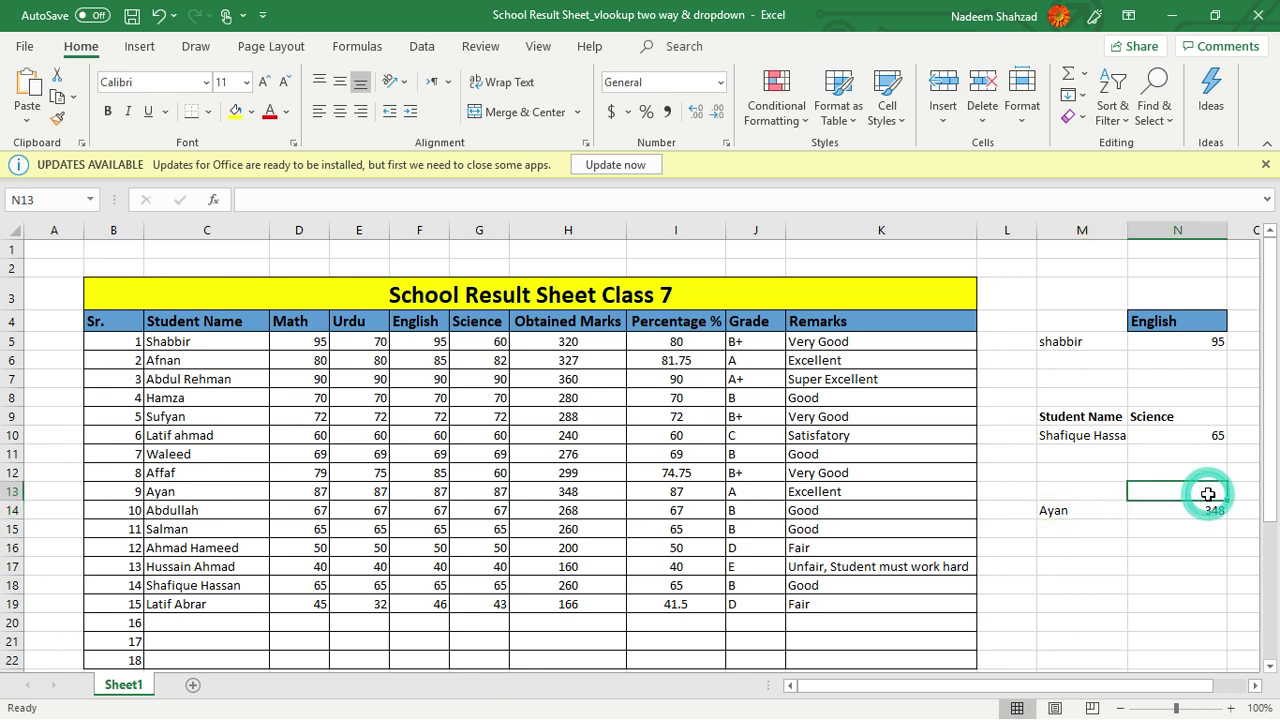
# Step: Replace the student name in cell M5, beside the English two-way lookup, with the name of student Sr. 2
pyautogui.click(1181, 321)
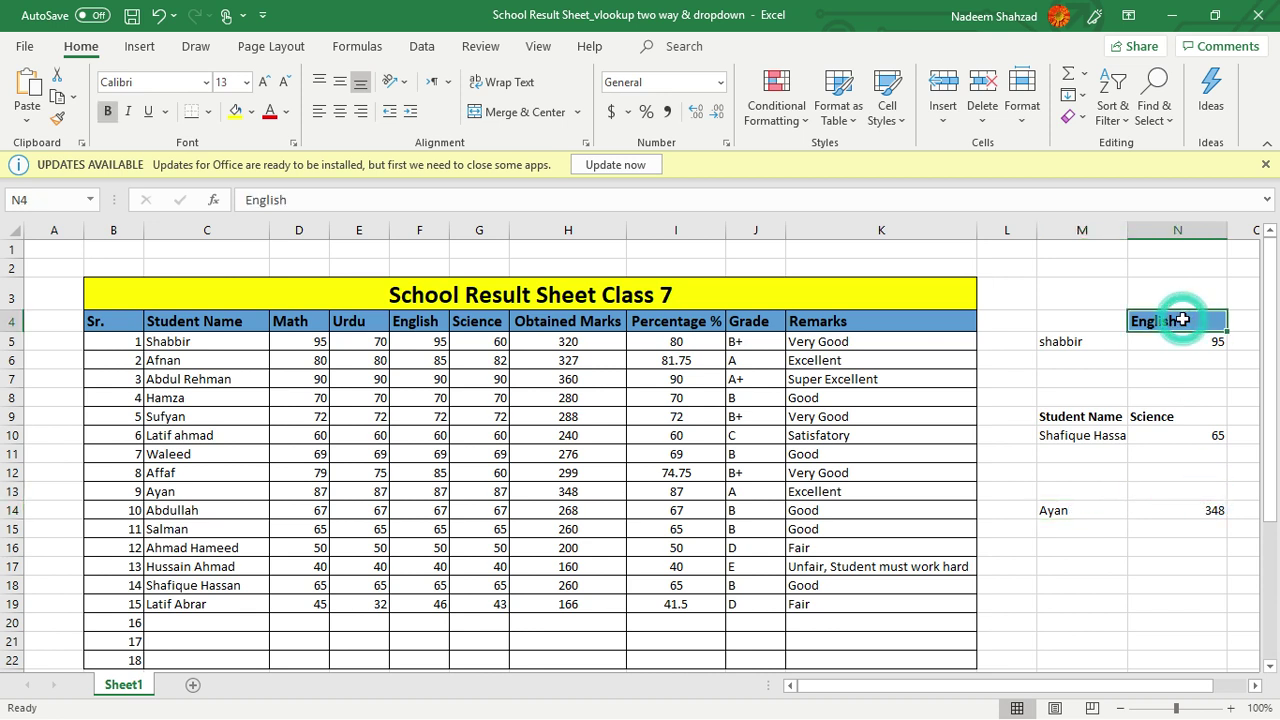
pyautogui.click(1088, 341)
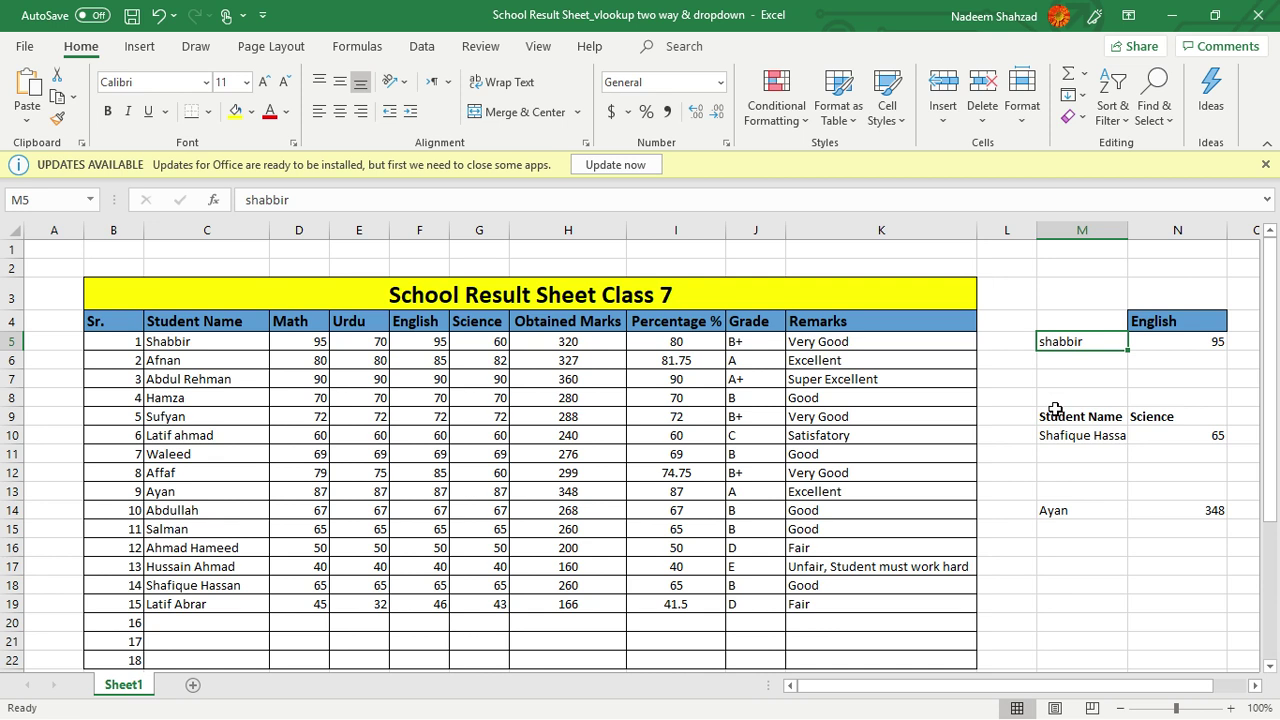
pyautogui.write('Salm')
pyautogui.press('BackSpace')
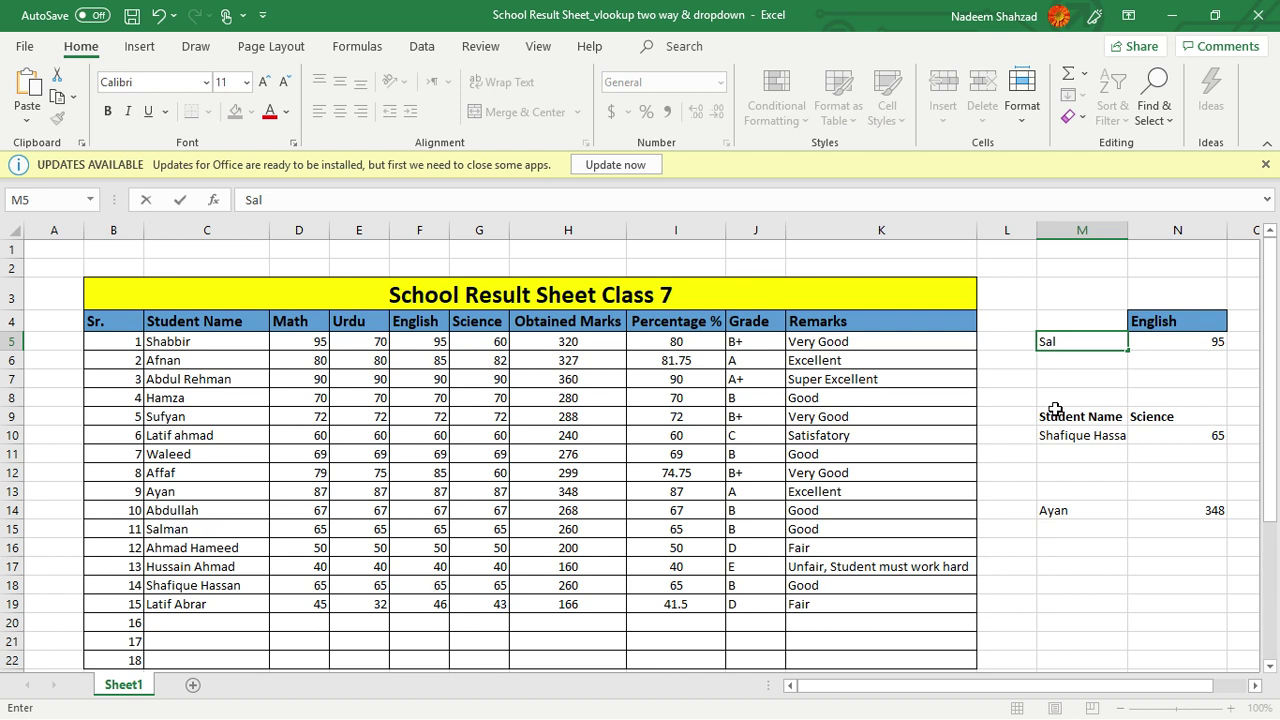
pyautogui.press('BackSpace')
pyautogui.press('BackSpace')
pyautogui.write('Afna')
pyautogui.press('BackSpace')
pyautogui.write('nan')
pyautogui.press('Tab')
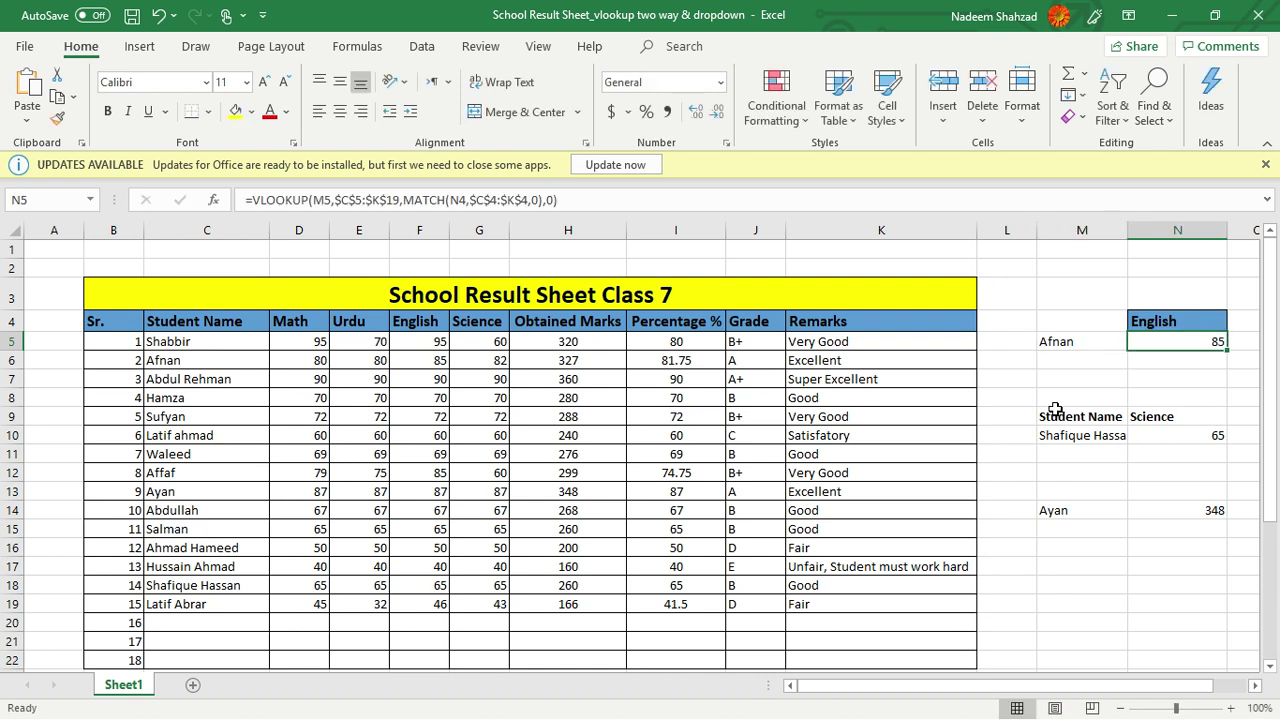
# Step: Change the subject heading of the two-way lookup in cell N4 to Urdu
pyautogui.click(1092, 343)
pyautogui.click(1131, 321)
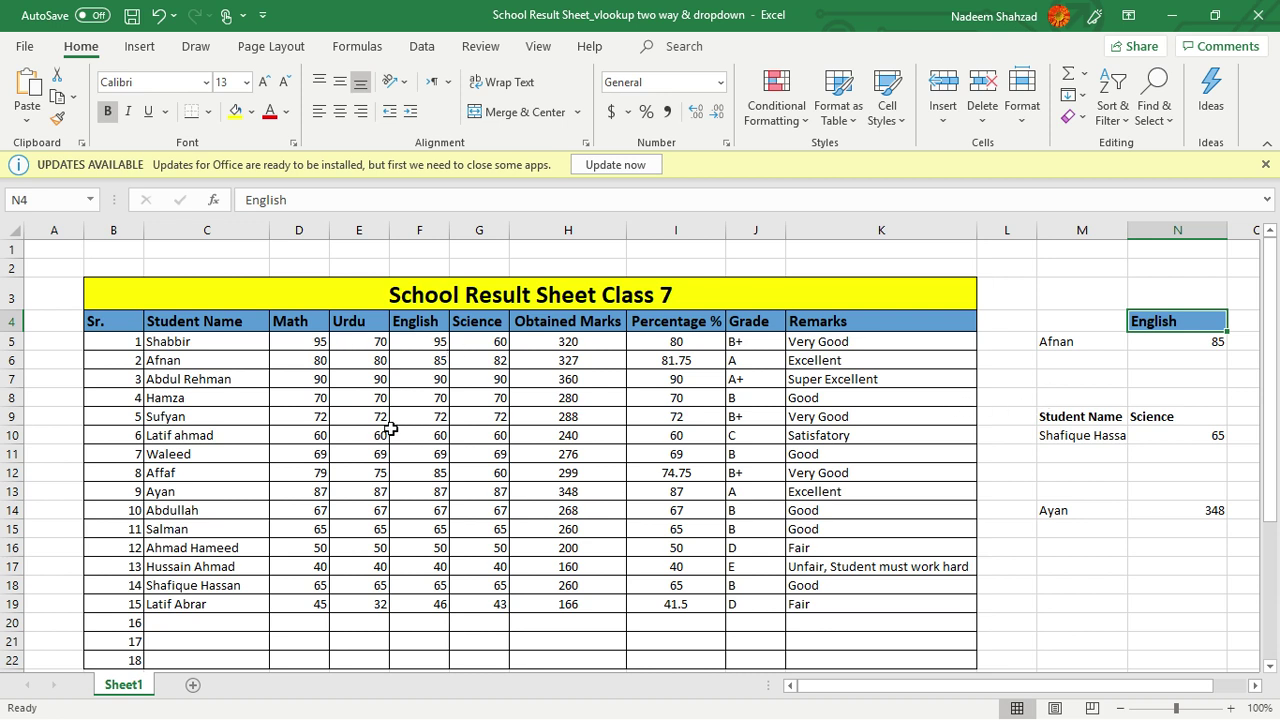
pyautogui.click(1175, 325)
pyautogui.click(1182, 325)
pyautogui.write('Urdu')
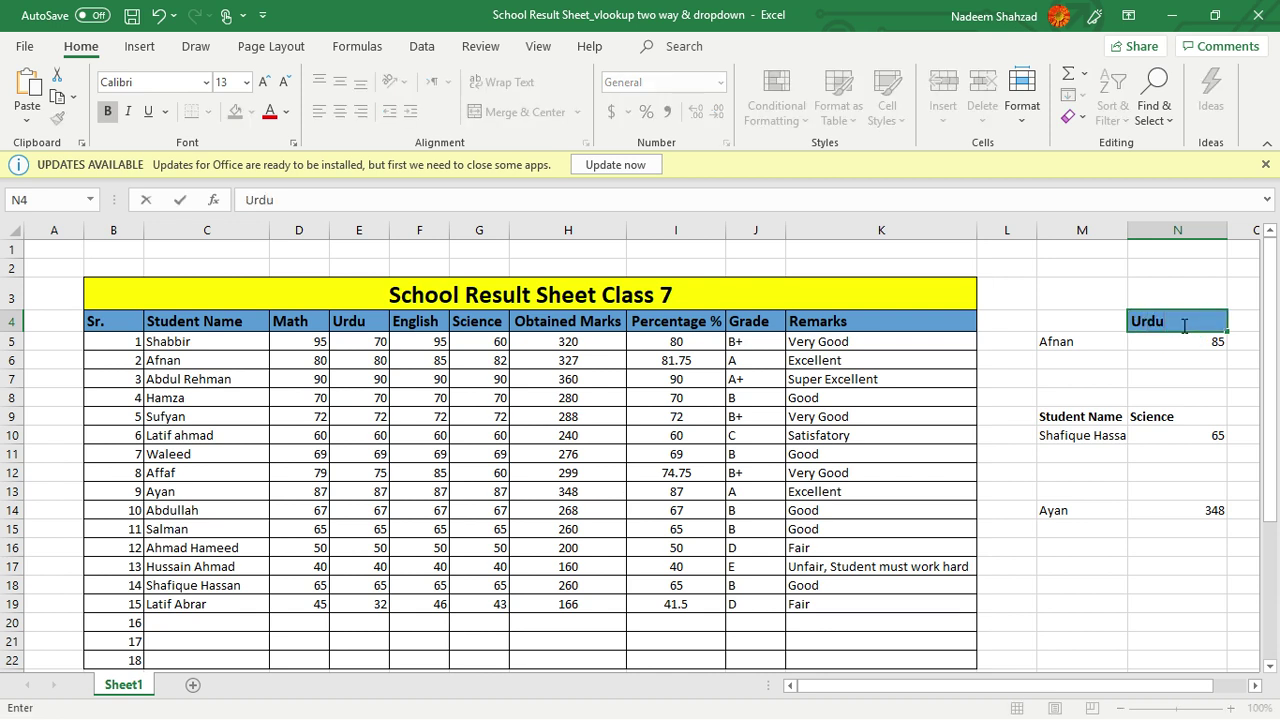
pyautogui.press('Return')
pyautogui.click(1068, 341)
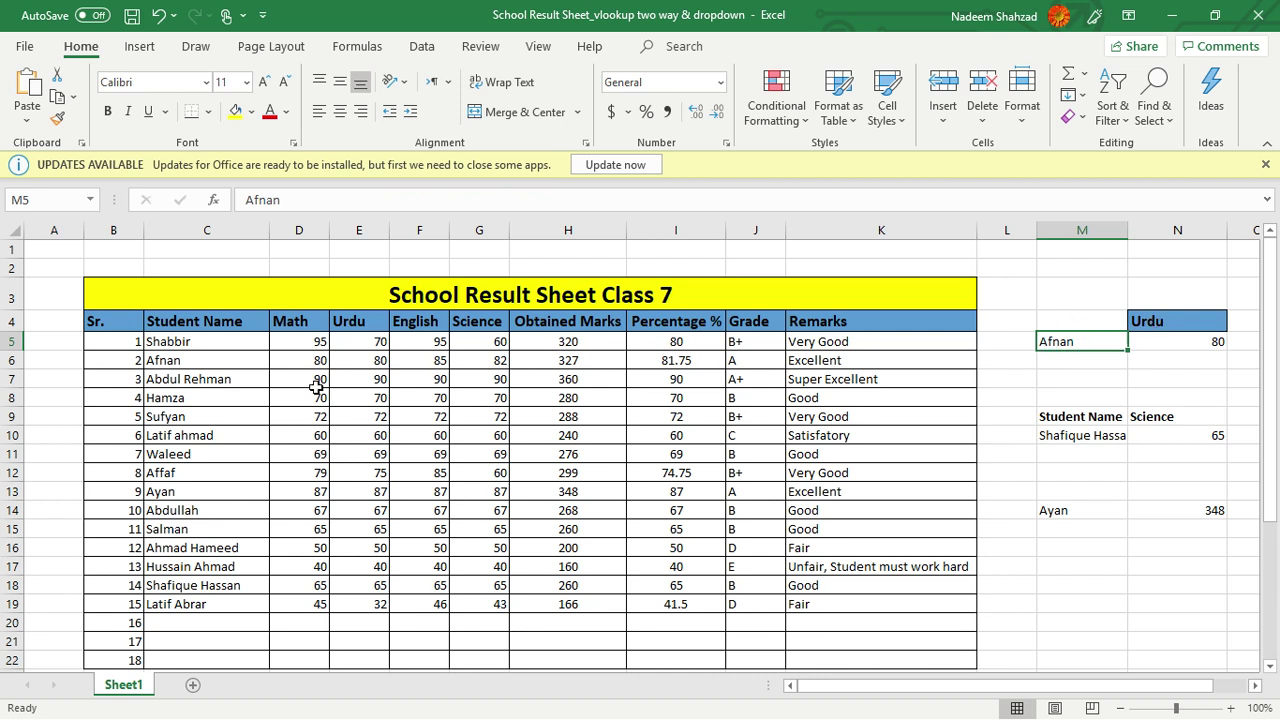
# Step: Change the subject heading of the two-way lookup in cell N4 to Science
pyautogui.click(1170, 320)
pyautogui.write('Scienc')
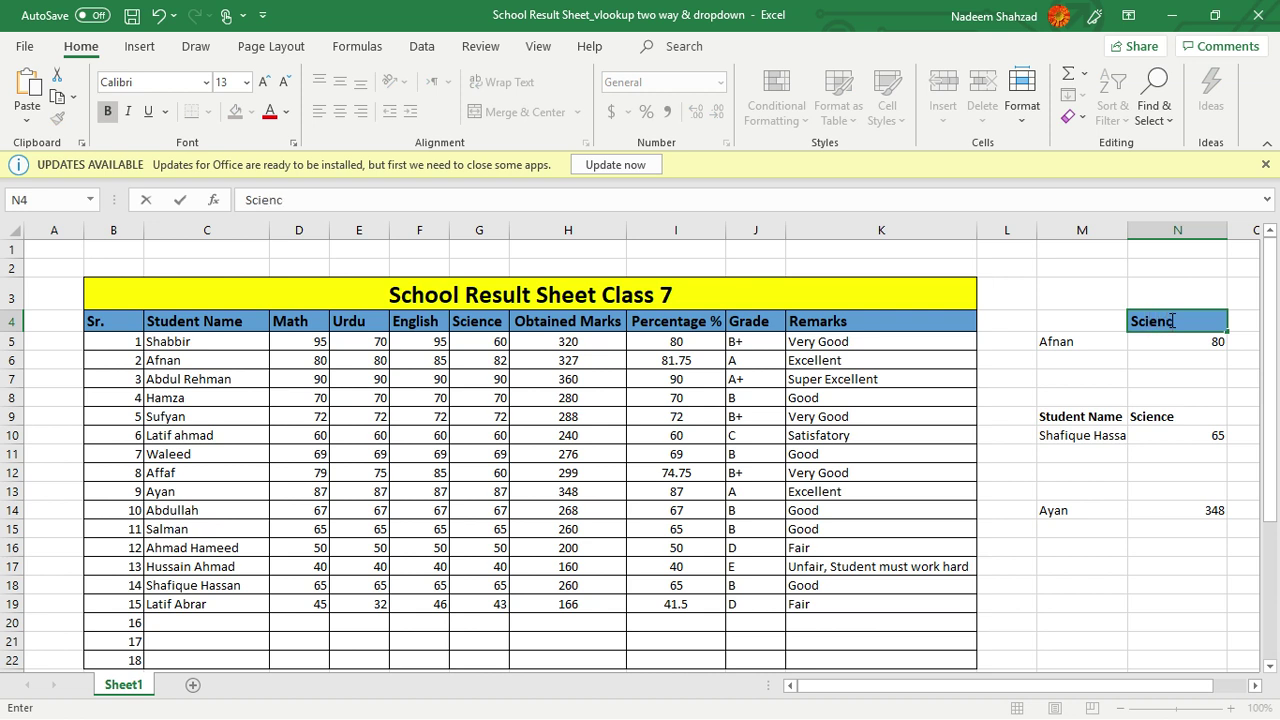
pyautogui.press('Return')
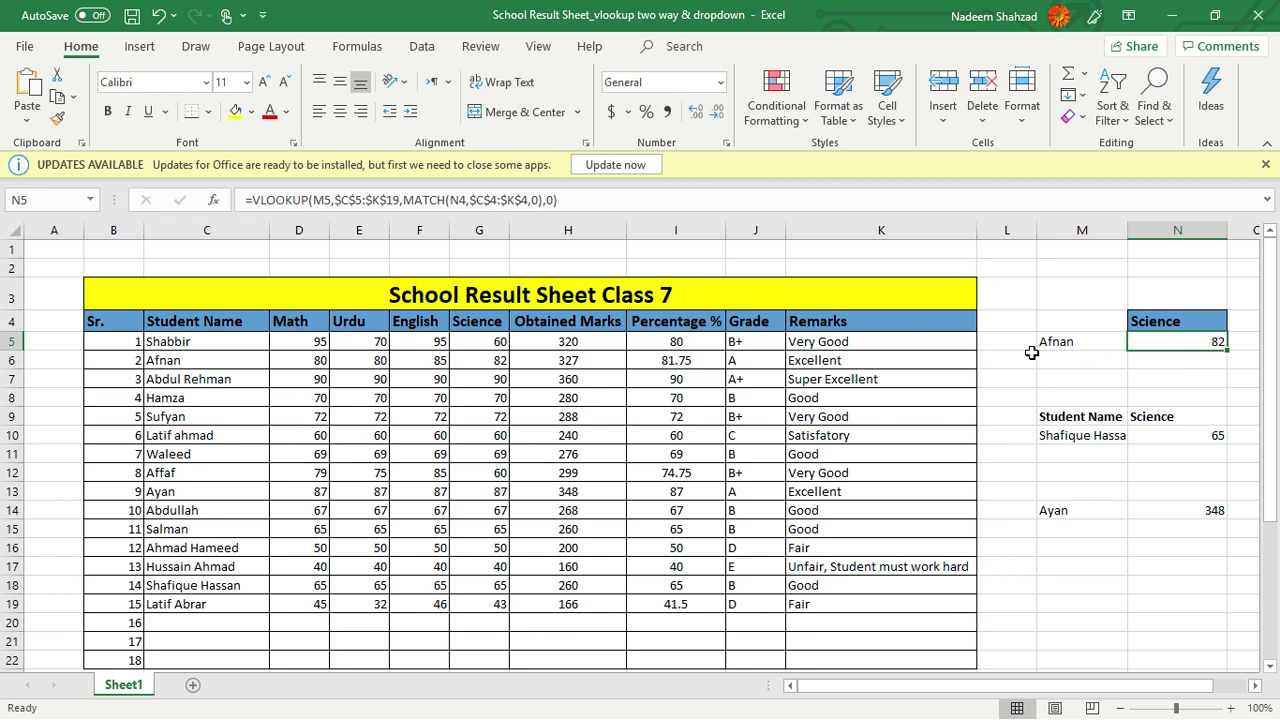
pyautogui.click(1066, 340)
pyautogui.click(1165, 321)
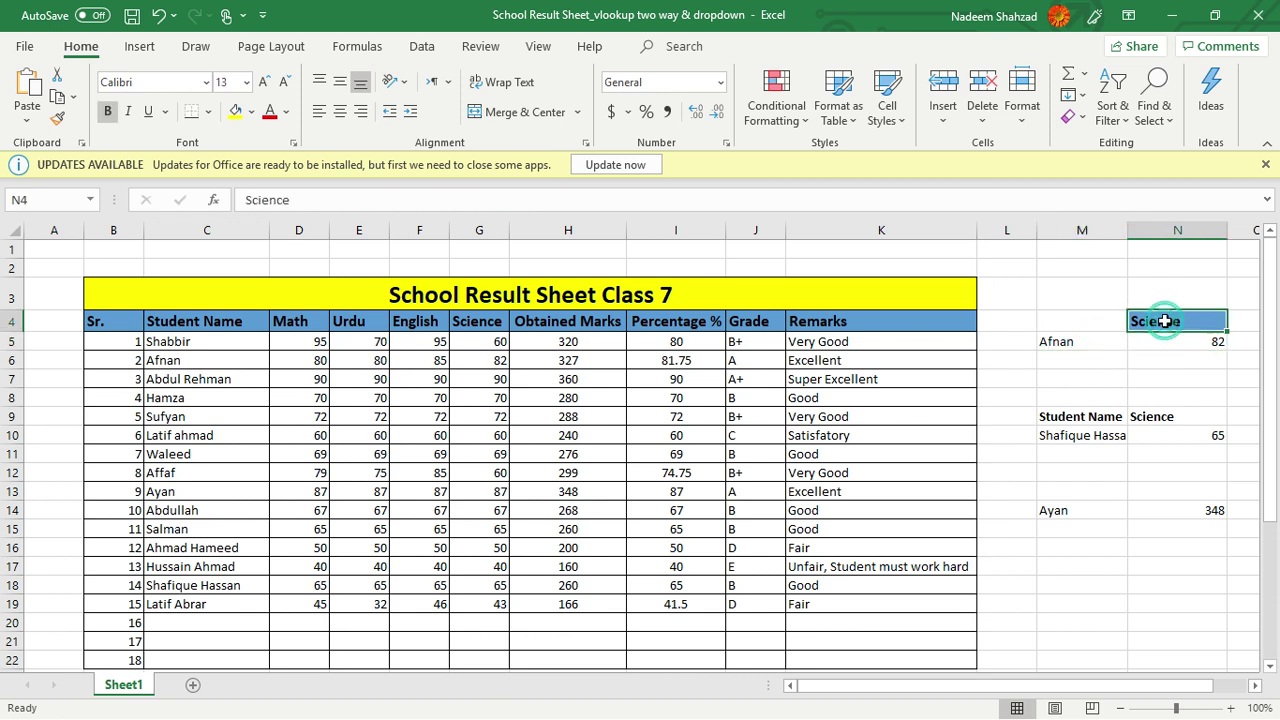
# Step: Replace the lookup name in M5 with that of student Sr. 7 and check N5 against the Science mark in row 11
pyautogui.click(1072, 340)
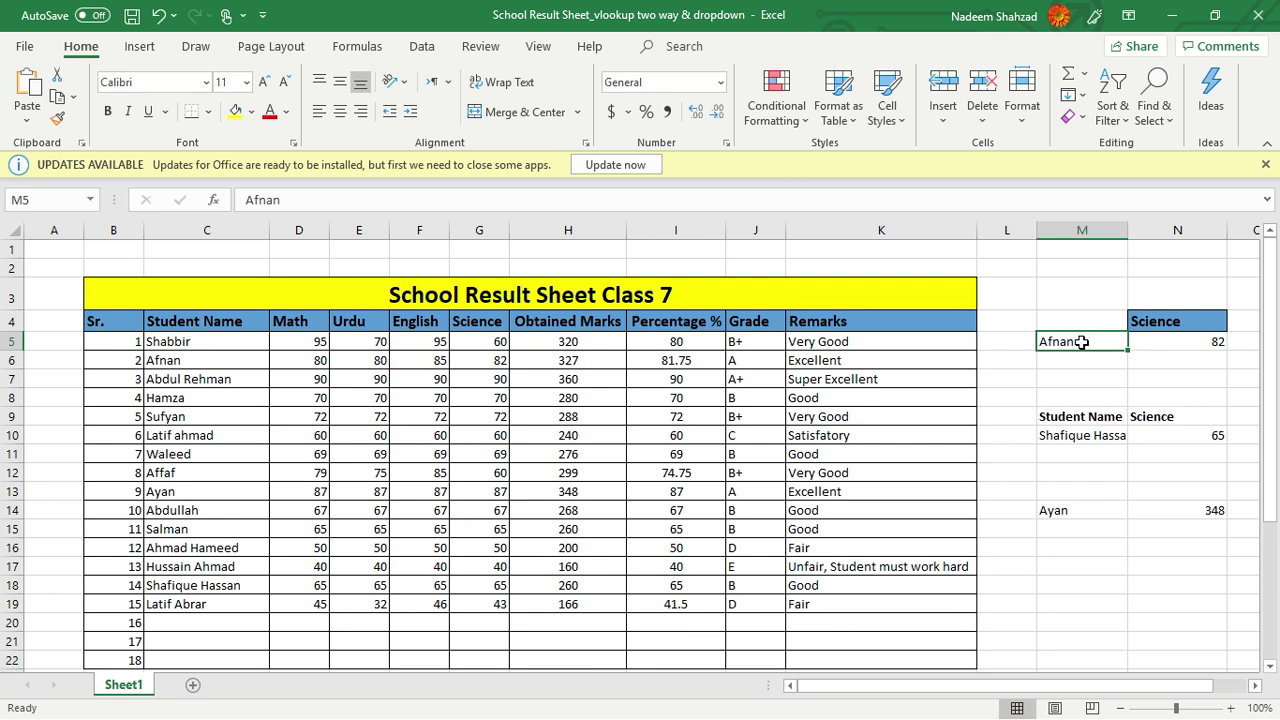
pyautogui.write('Waleed')
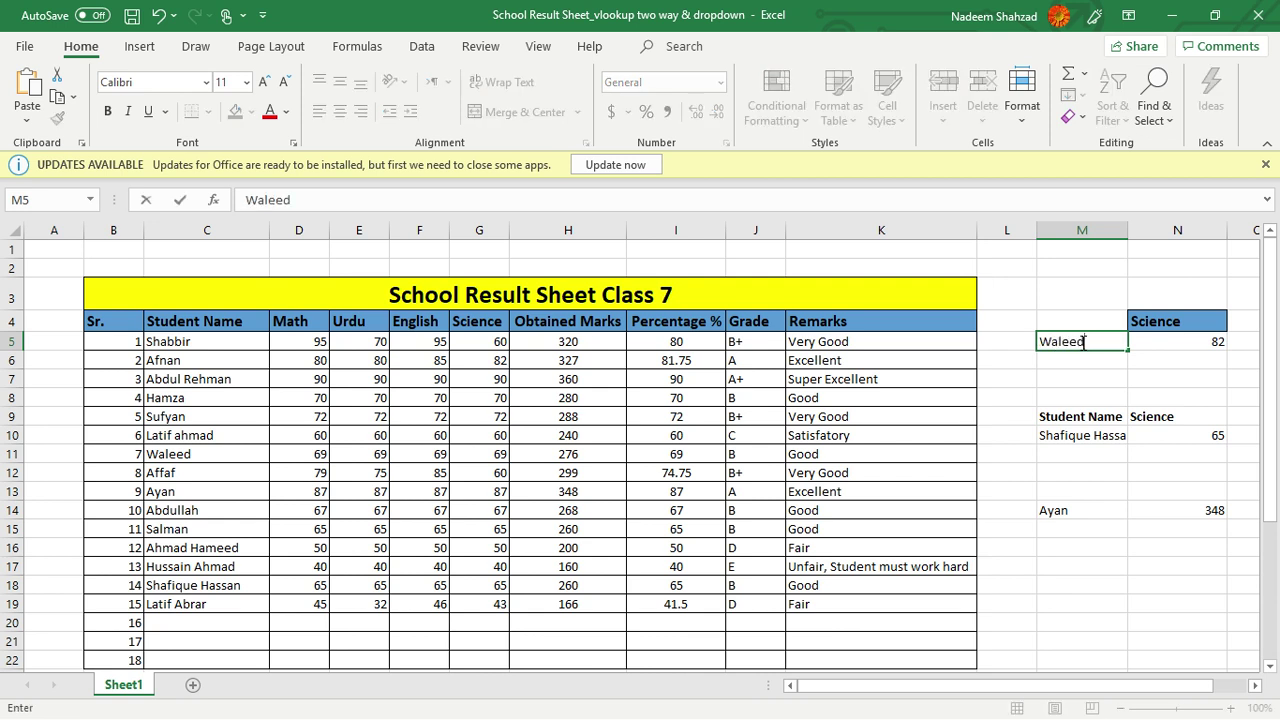
pyautogui.click(1197, 346)
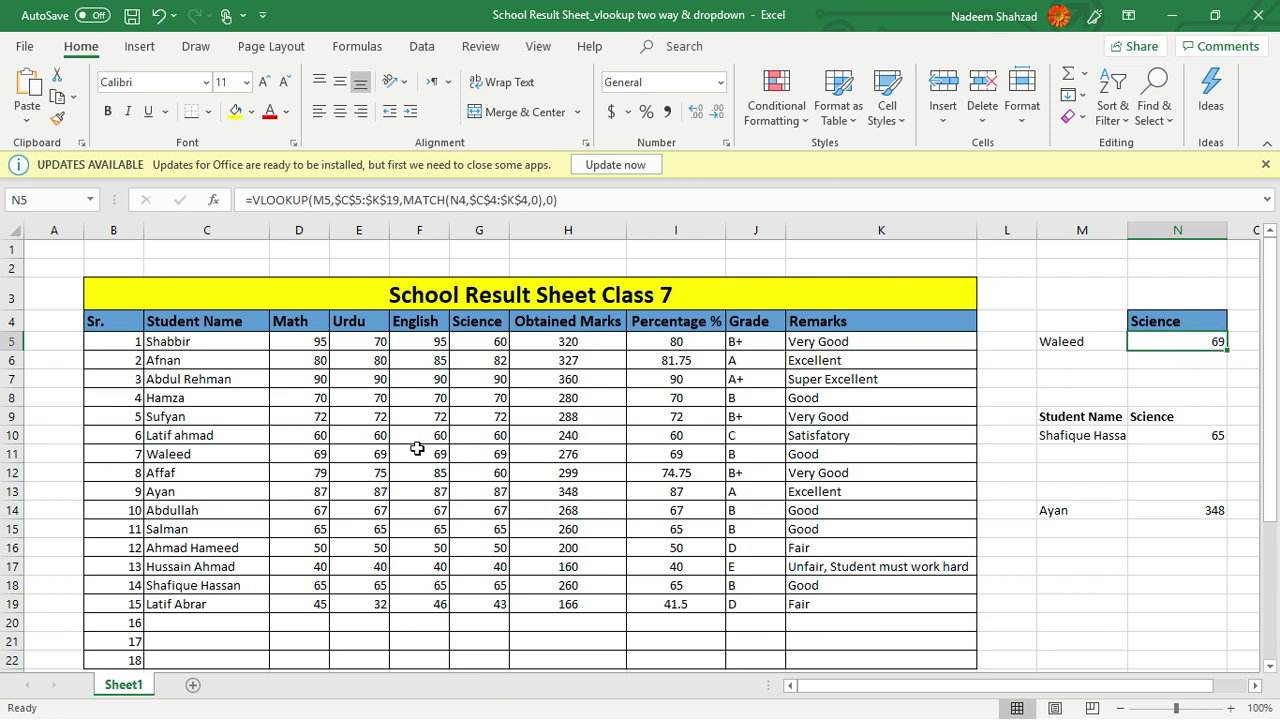
pyautogui.click(481, 455)
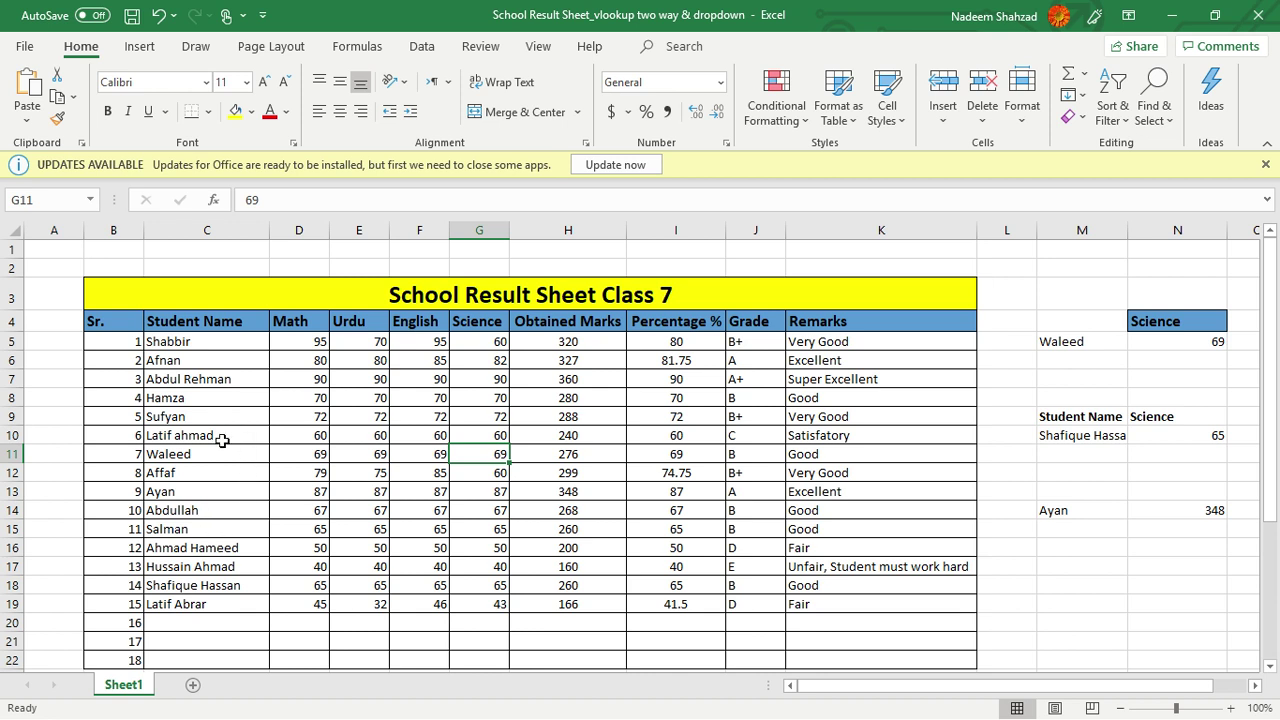
# Step: Replace the student name in cell M5, beside the Science two-way lookup, with the name of student Sr. 5
pyautogui.click(1081, 340)
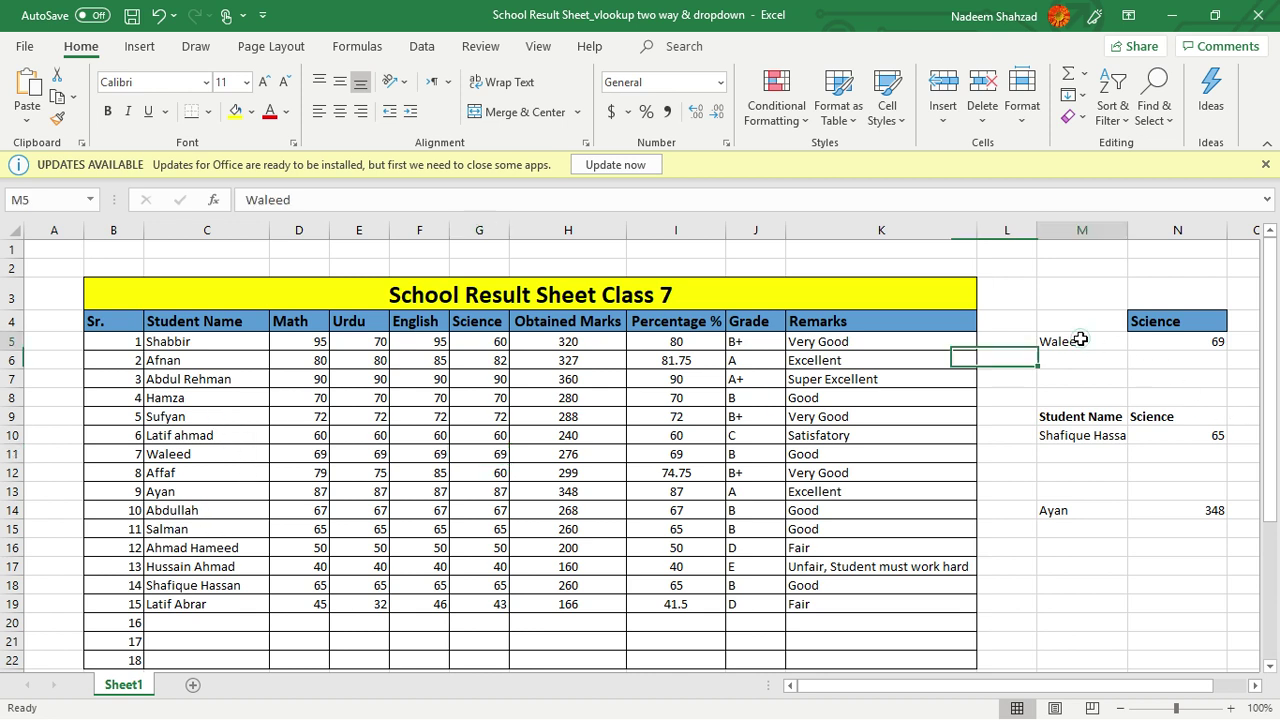
pyautogui.write('Sufyan')
pyautogui.click(1165, 348)
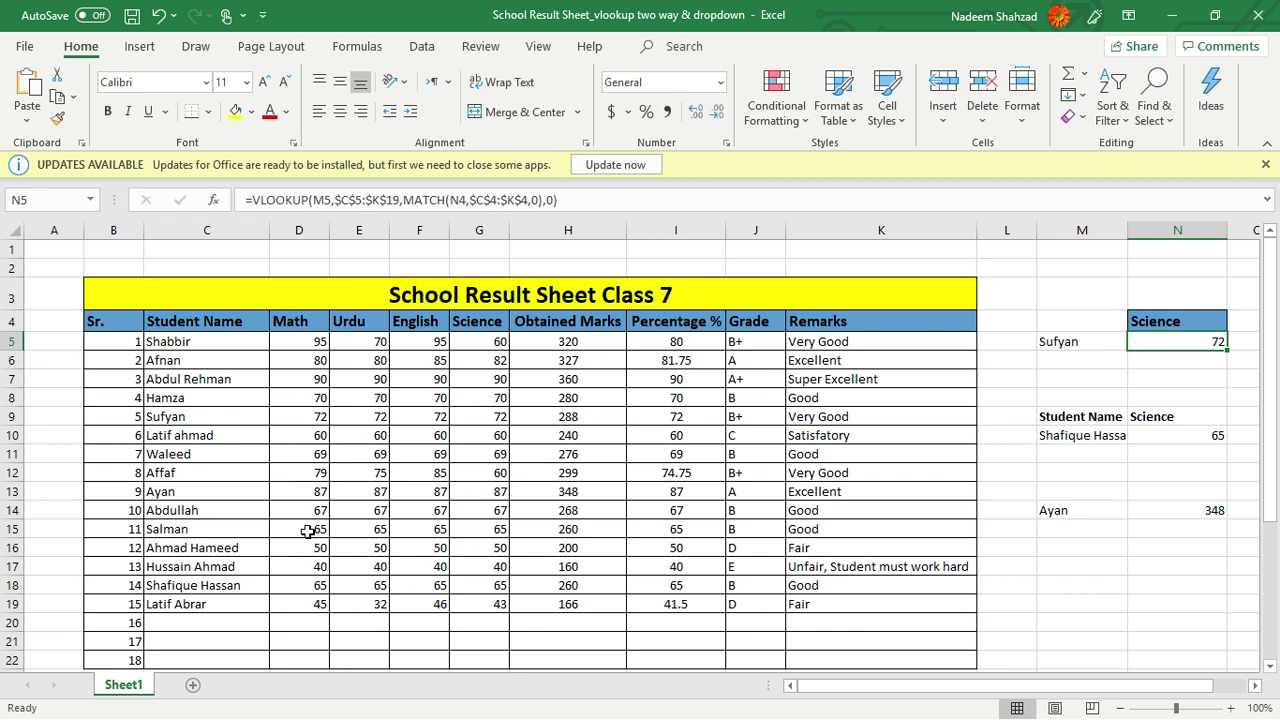
# Step: Compare the simple VLOOKUP formula in N14 with the two-way formula in N5, highlighting the MATCH part of the latter
pyautogui.click(1155, 374)
pyautogui.click(1160, 340)
pyautogui.click(1166, 510)
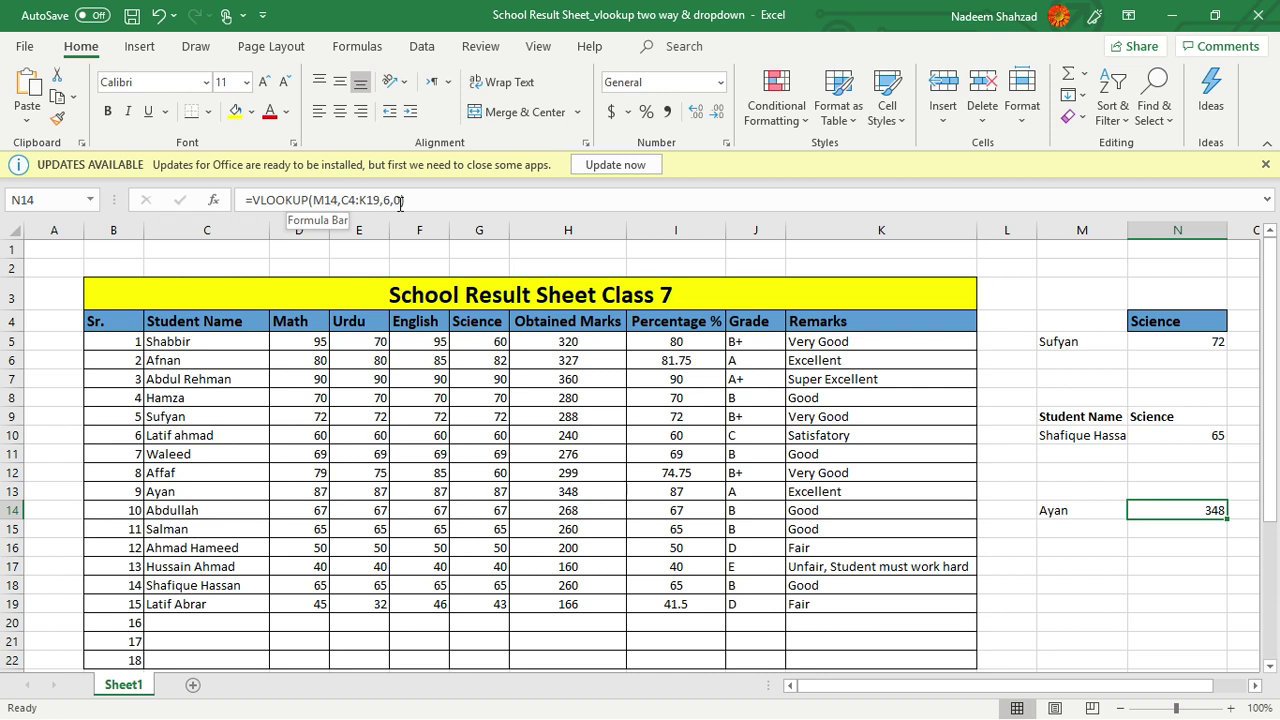
pyautogui.click(1156, 346)
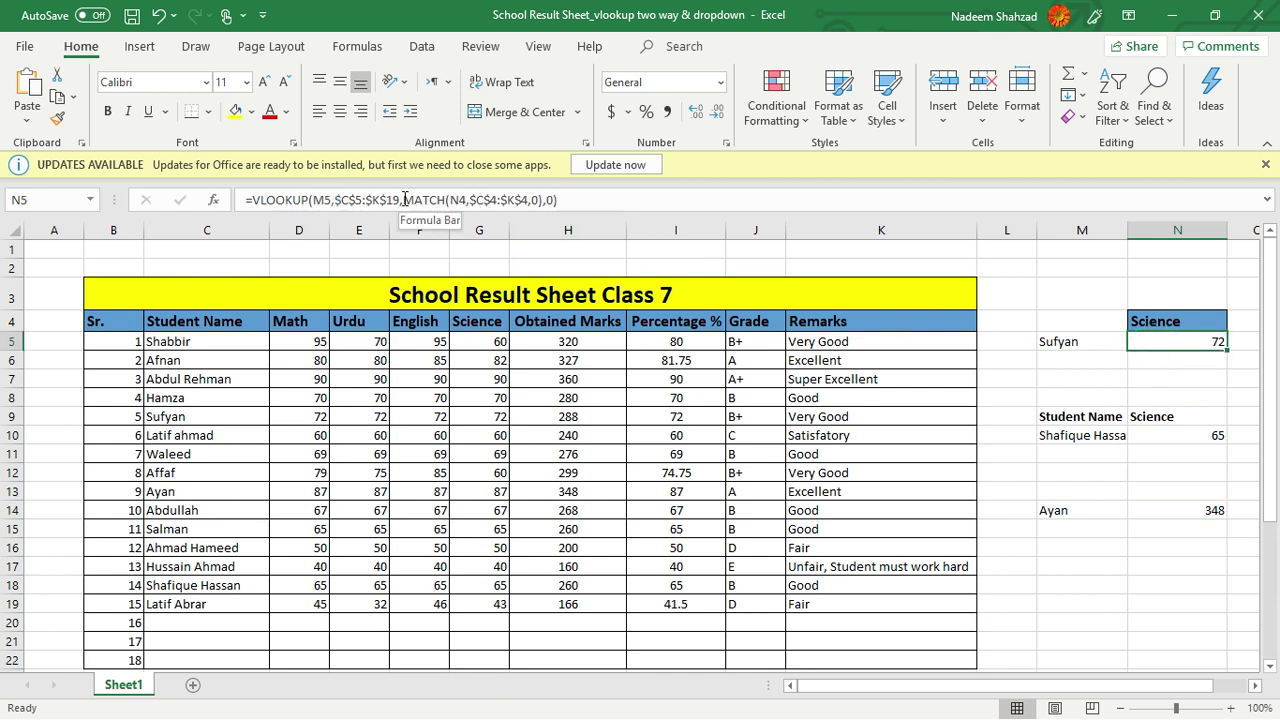
pyautogui.click(406, 200)
pyautogui.moveTo(413, 200); pyautogui.dragTo(549, 200)
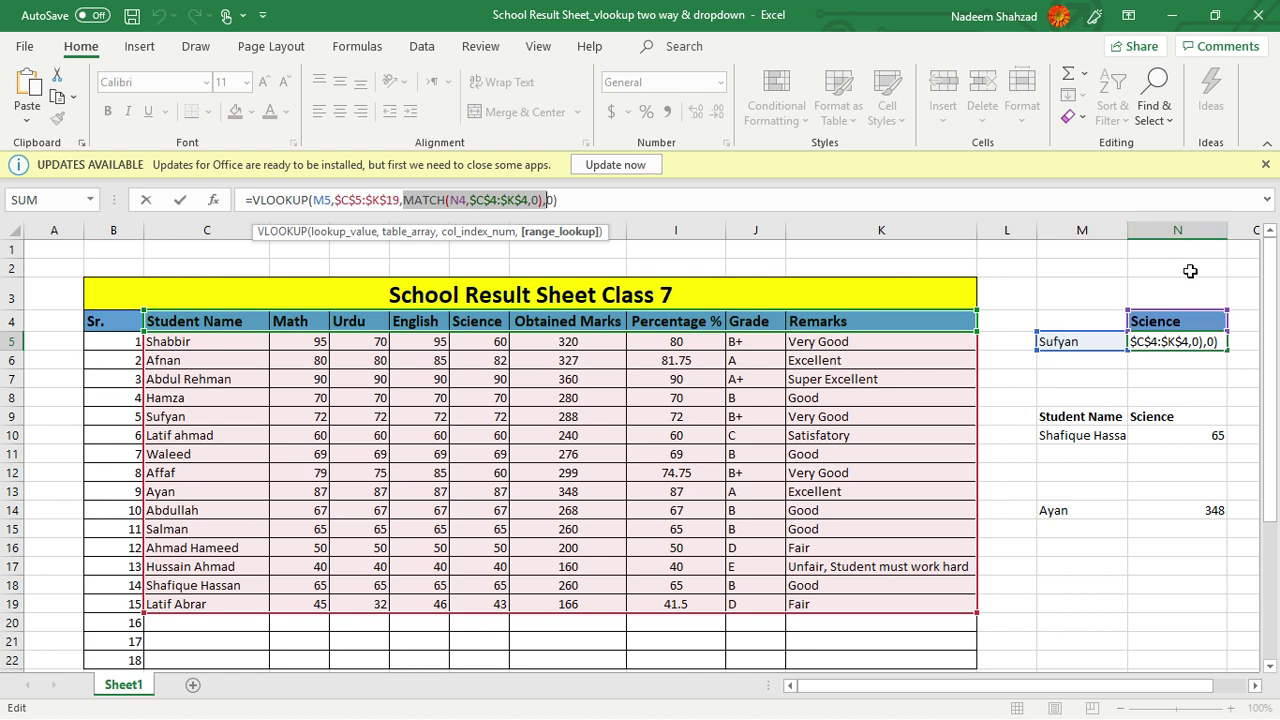
pyautogui.click(1172, 321)
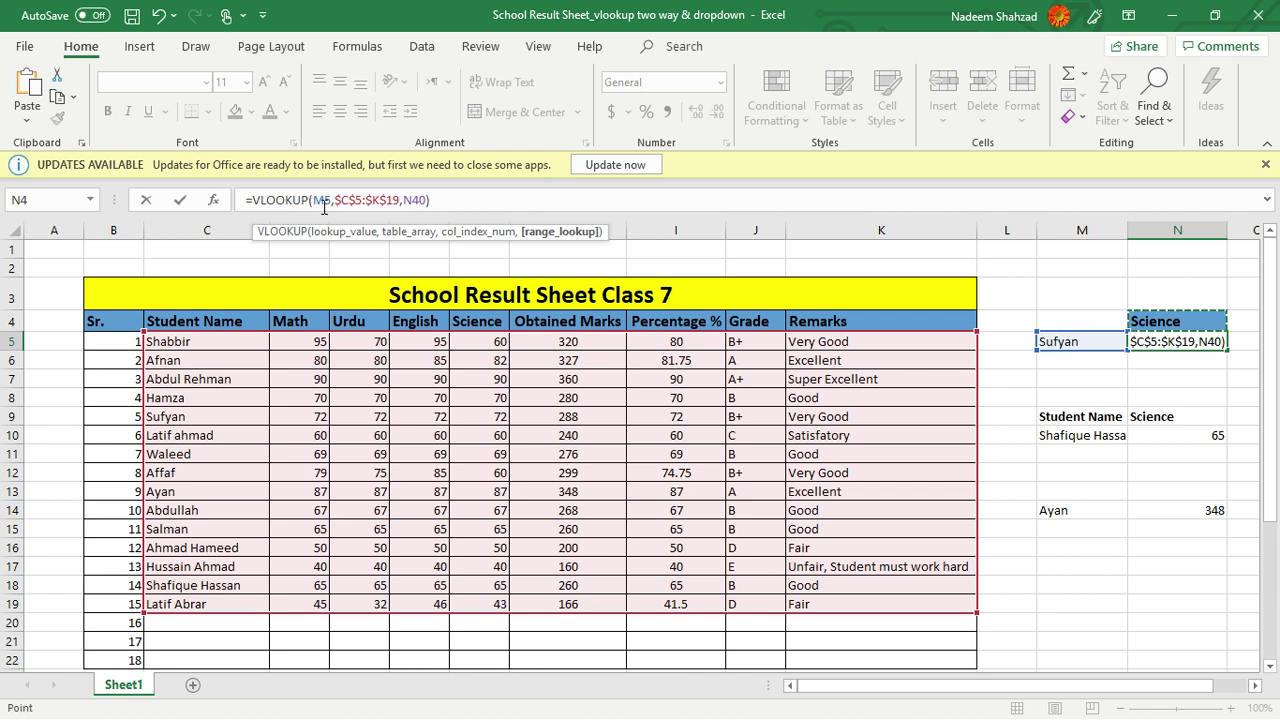
pyautogui.click(1171, 376)
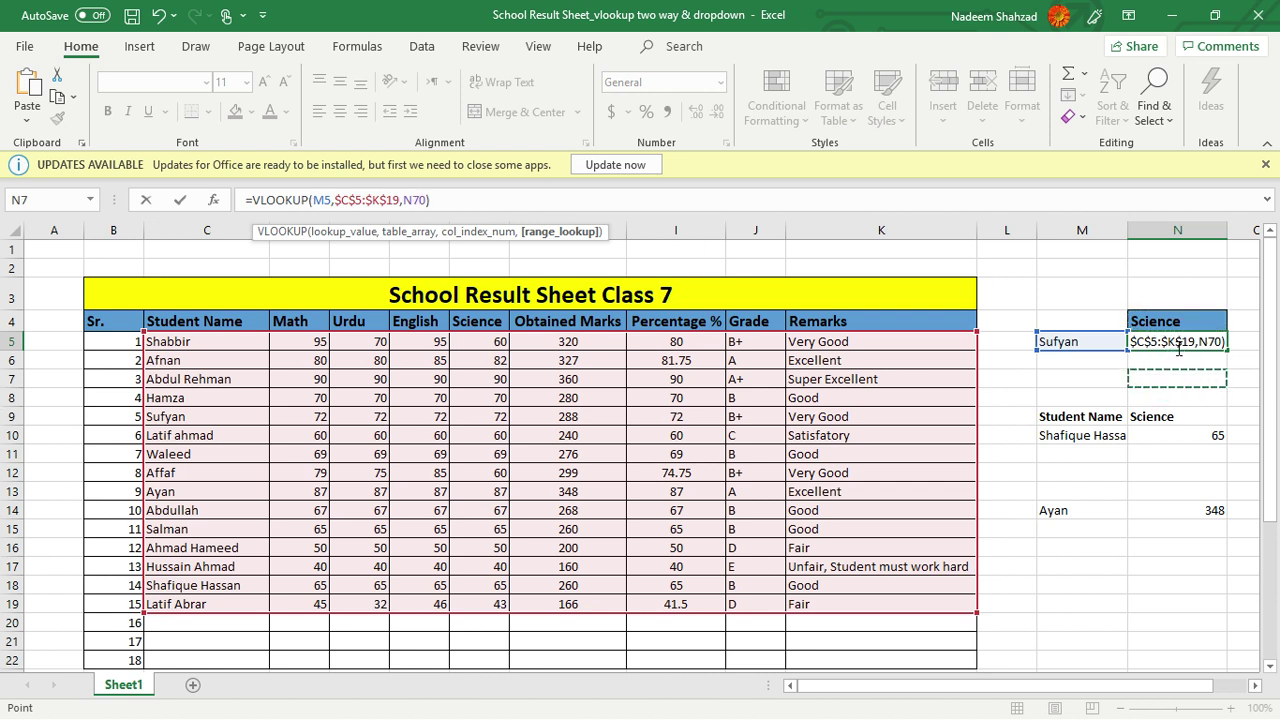
pyautogui.click(1178, 341)
pyautogui.press('Return')
pyautogui.click(1173, 343)
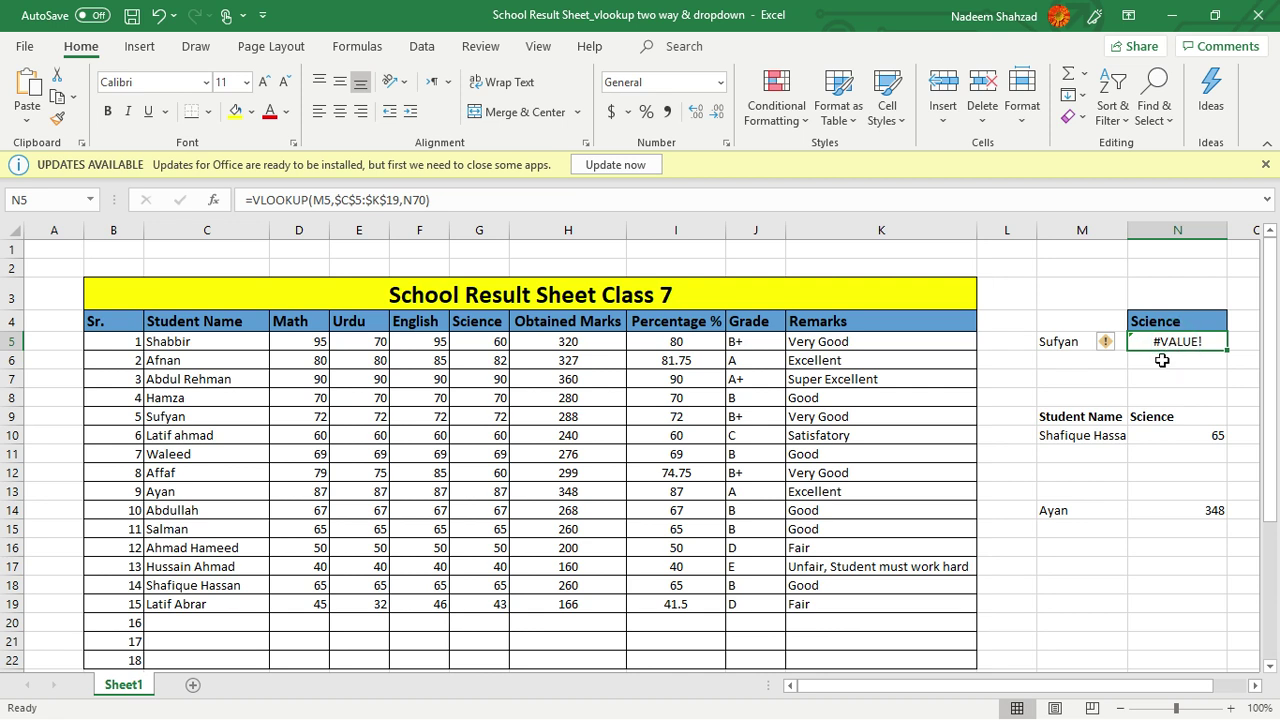
pyautogui.click(531, 197)
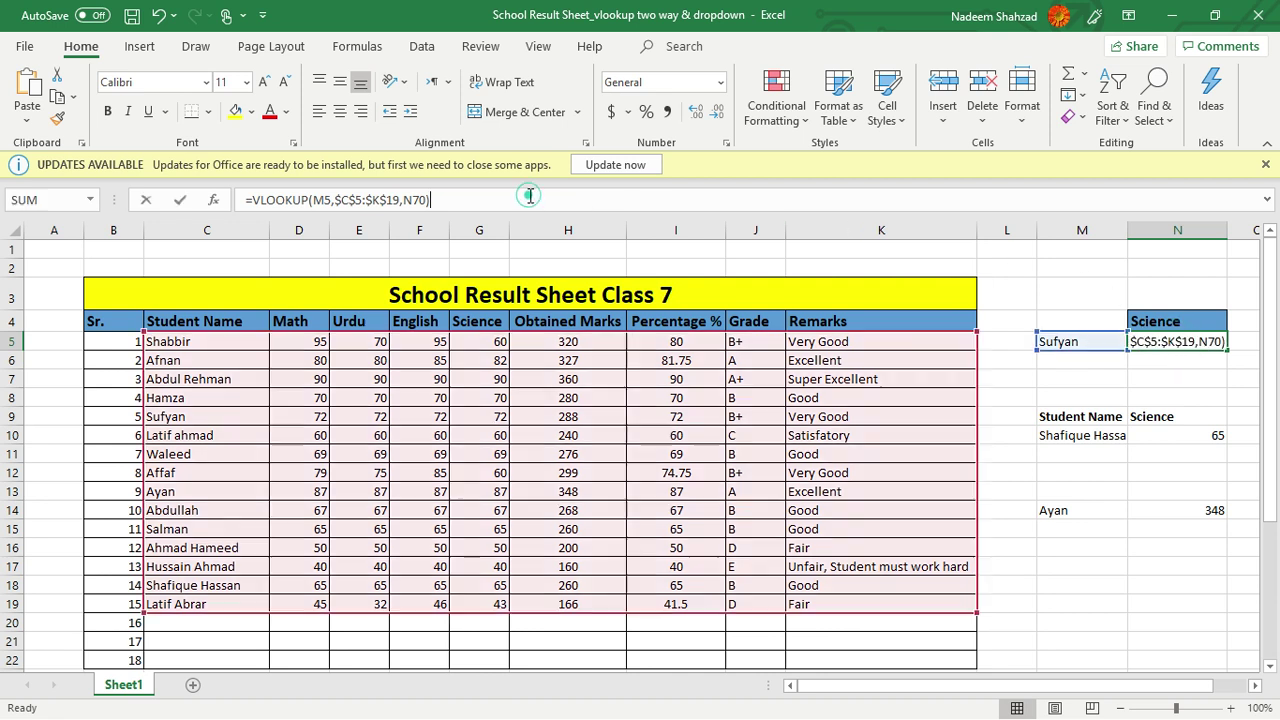
pyautogui.click(1195, 379)
pyautogui.press('Up')
pyautogui.press('Up')
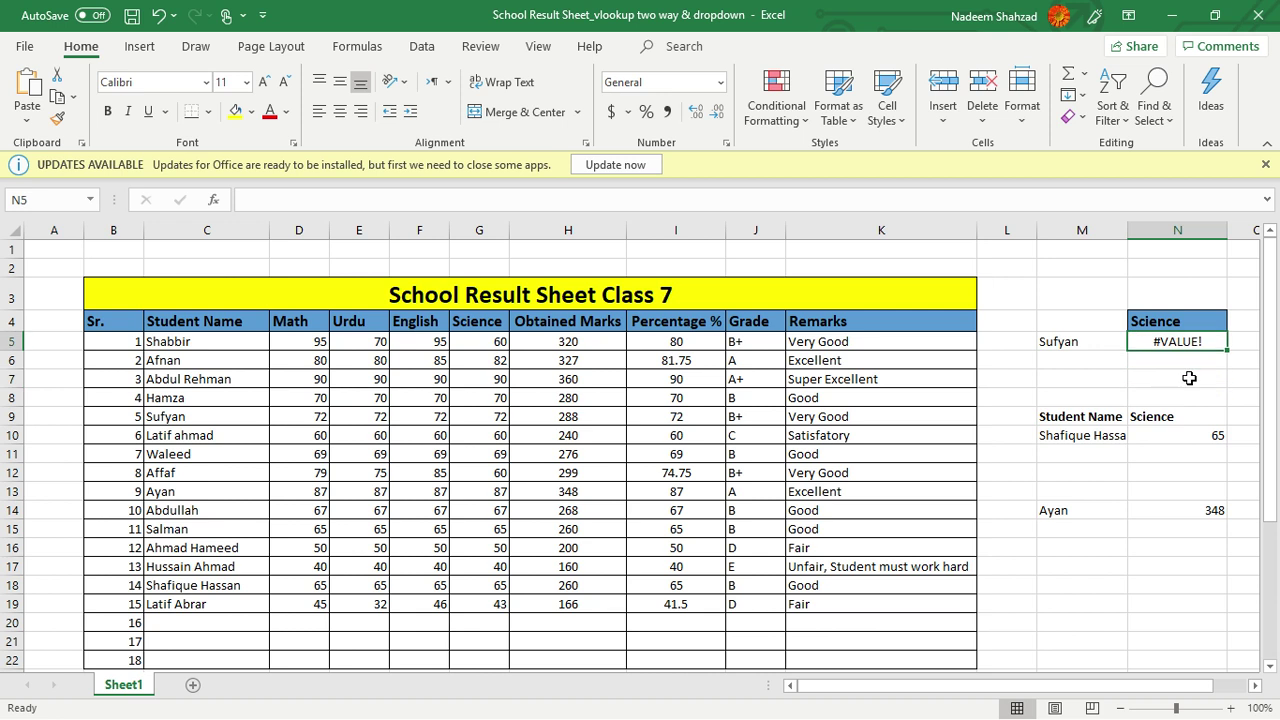
pyautogui.hotkey('ctrl', 'z')
pyautogui.click(1189, 378)
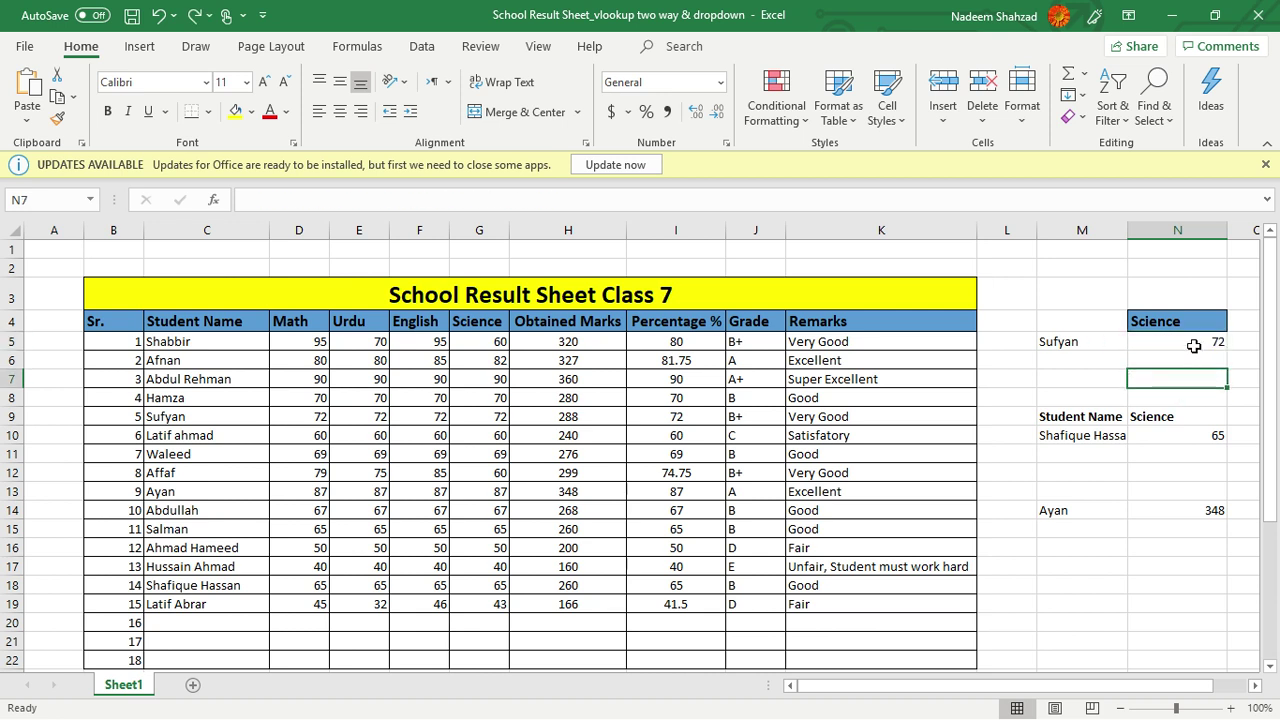
# Step: Examine the two-way formula in N5 together with its lookup name in M5 and its table range C5:K19
pyautogui.click(1187, 345)
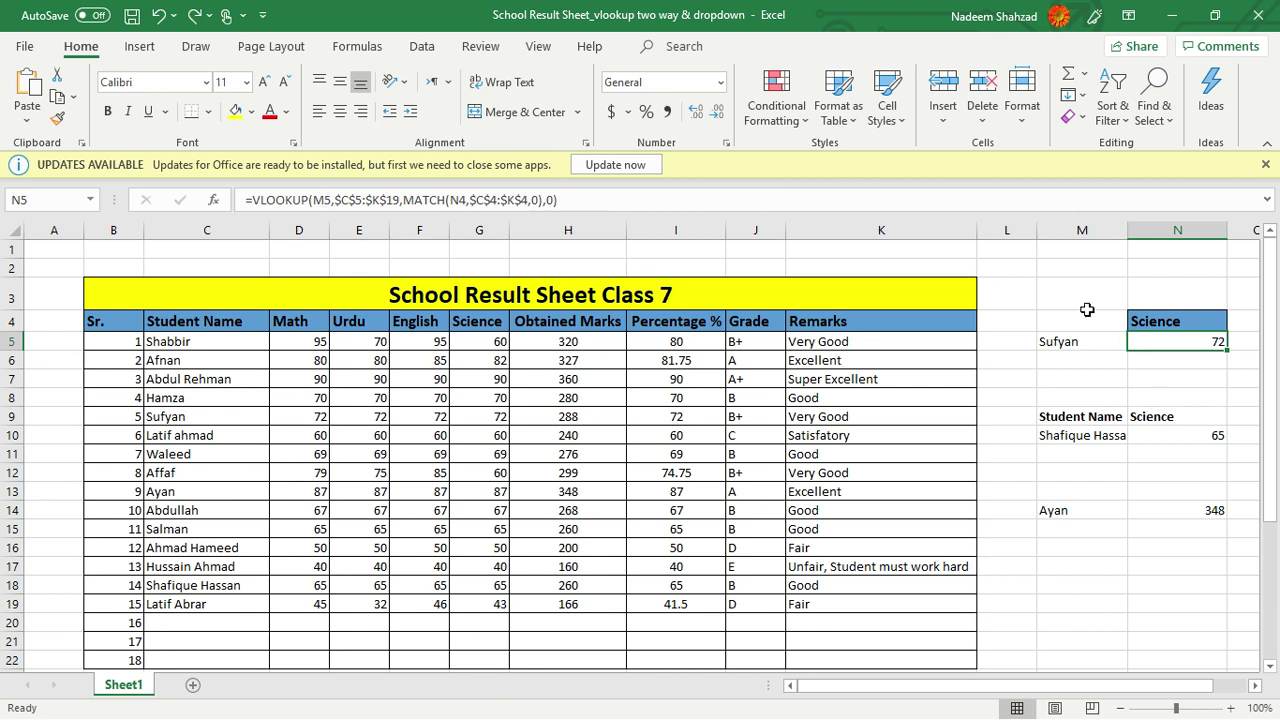
pyautogui.click(1086, 341)
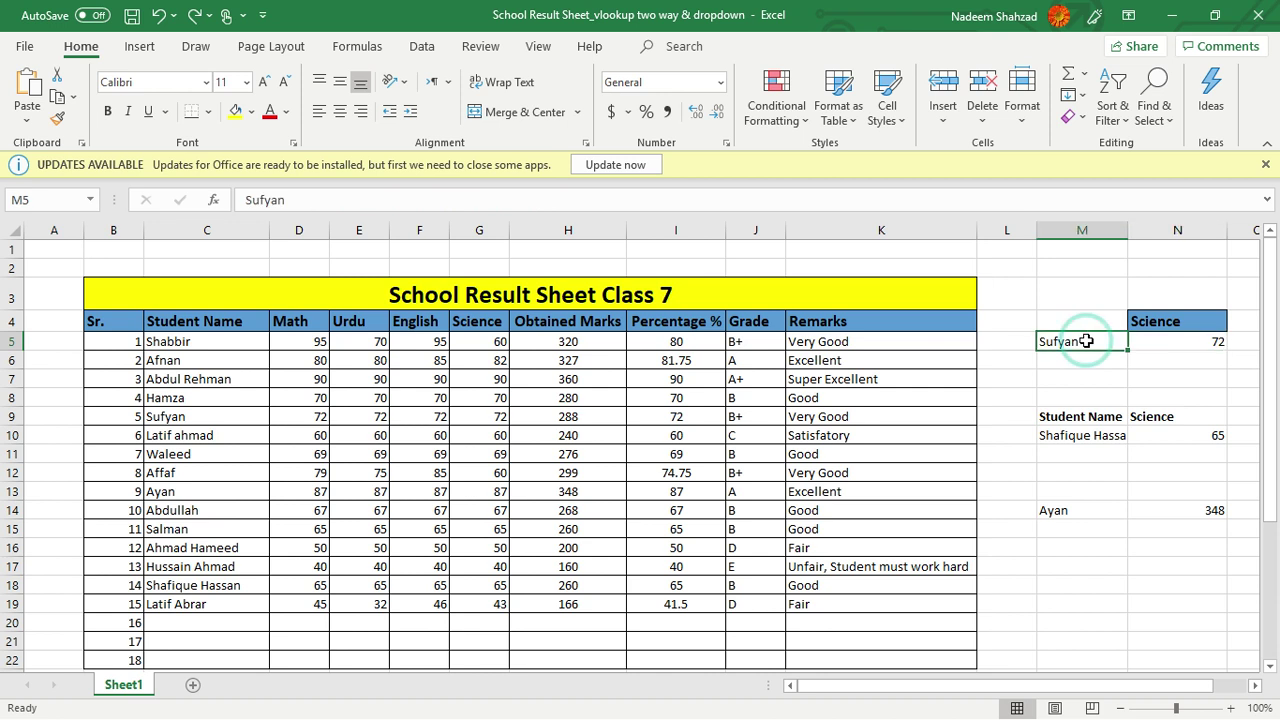
pyautogui.click(1200, 345)
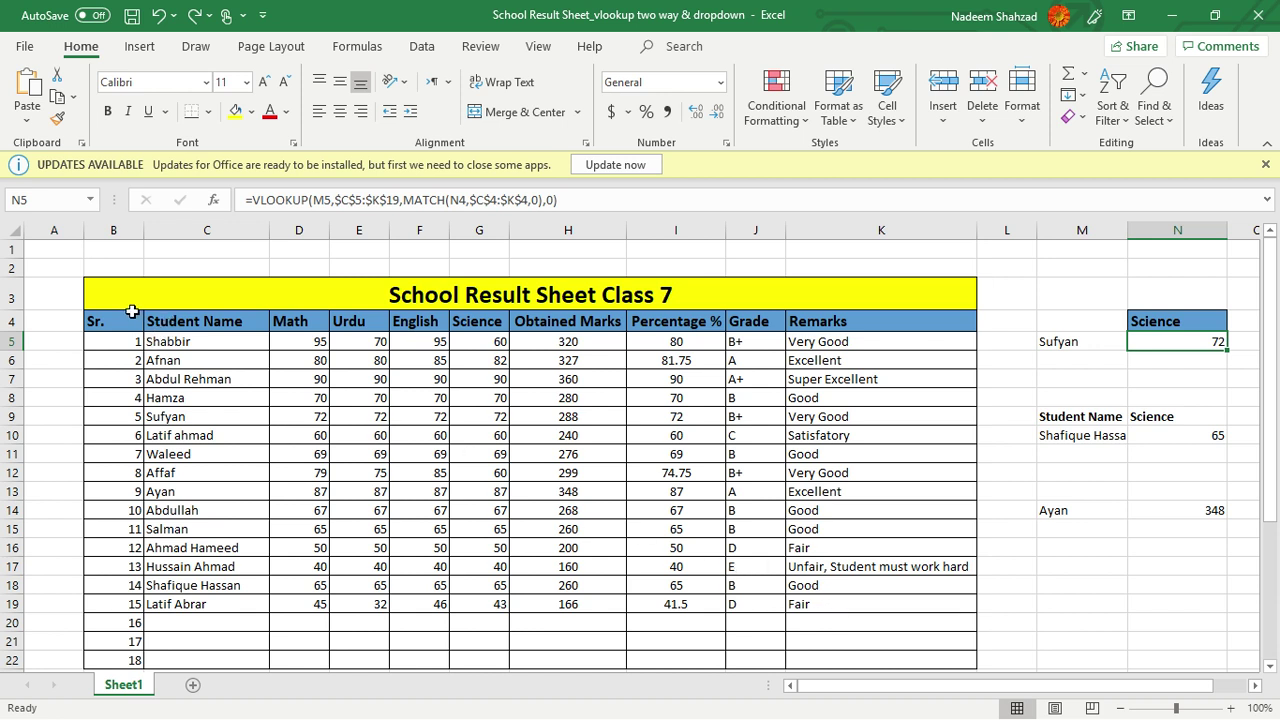
pyautogui.click(168, 342)
pyautogui.moveTo(168, 342); pyautogui.dragTo(859, 601)
pyautogui.click(1216, 344)
# Step: Examine the result sheet's header row from Student Name to Remarks as the range searched by MATCH in N5
pyautogui.click(110, 322)
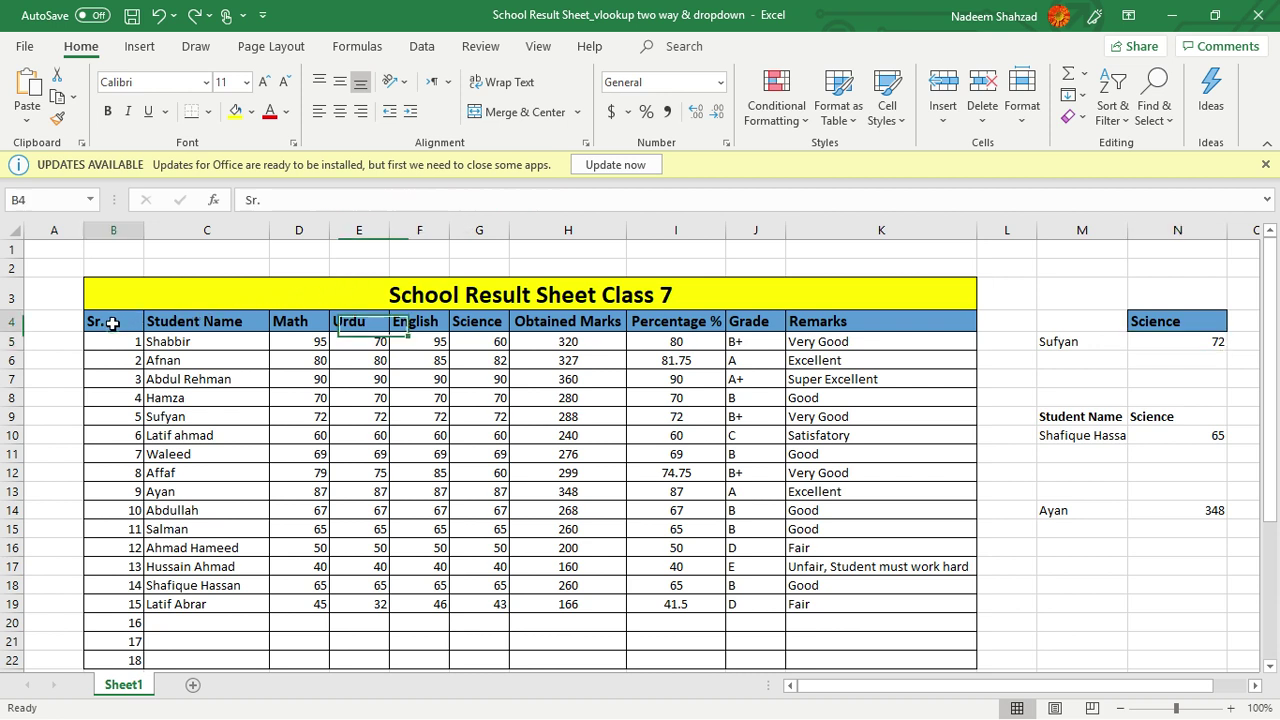
pyautogui.click(310, 321)
pyautogui.click(350, 322)
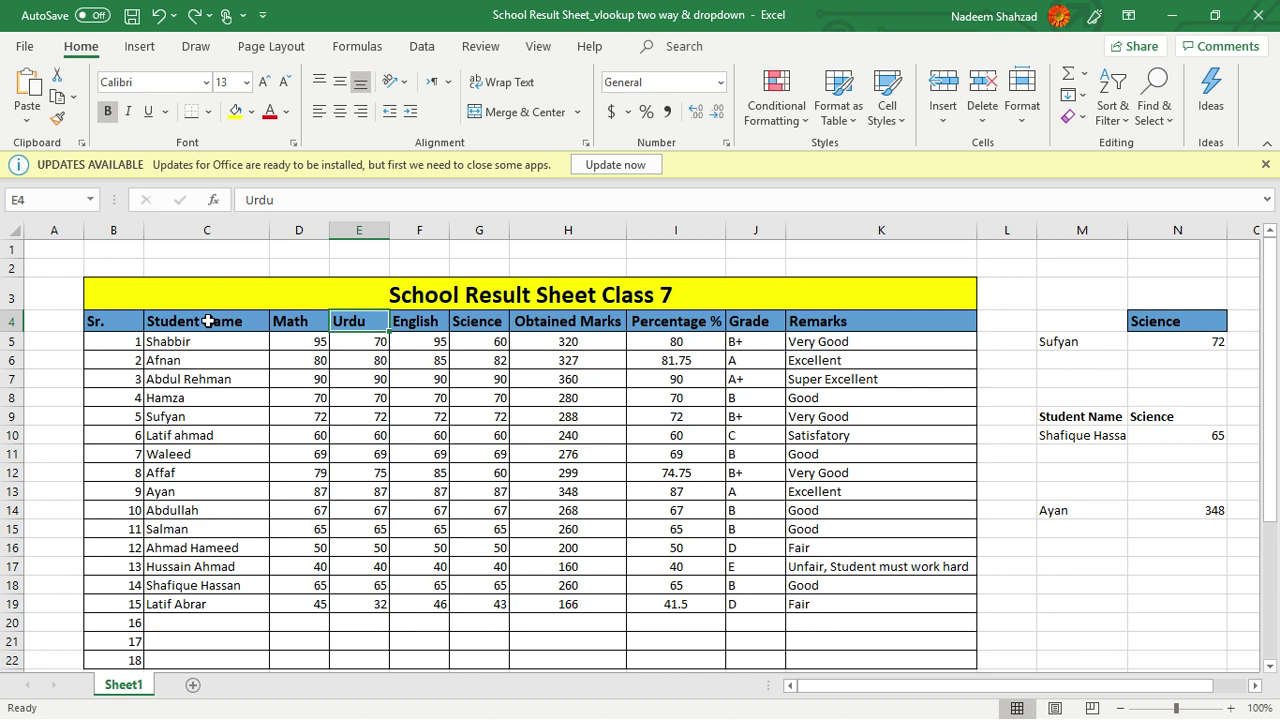
pyautogui.click(292, 325)
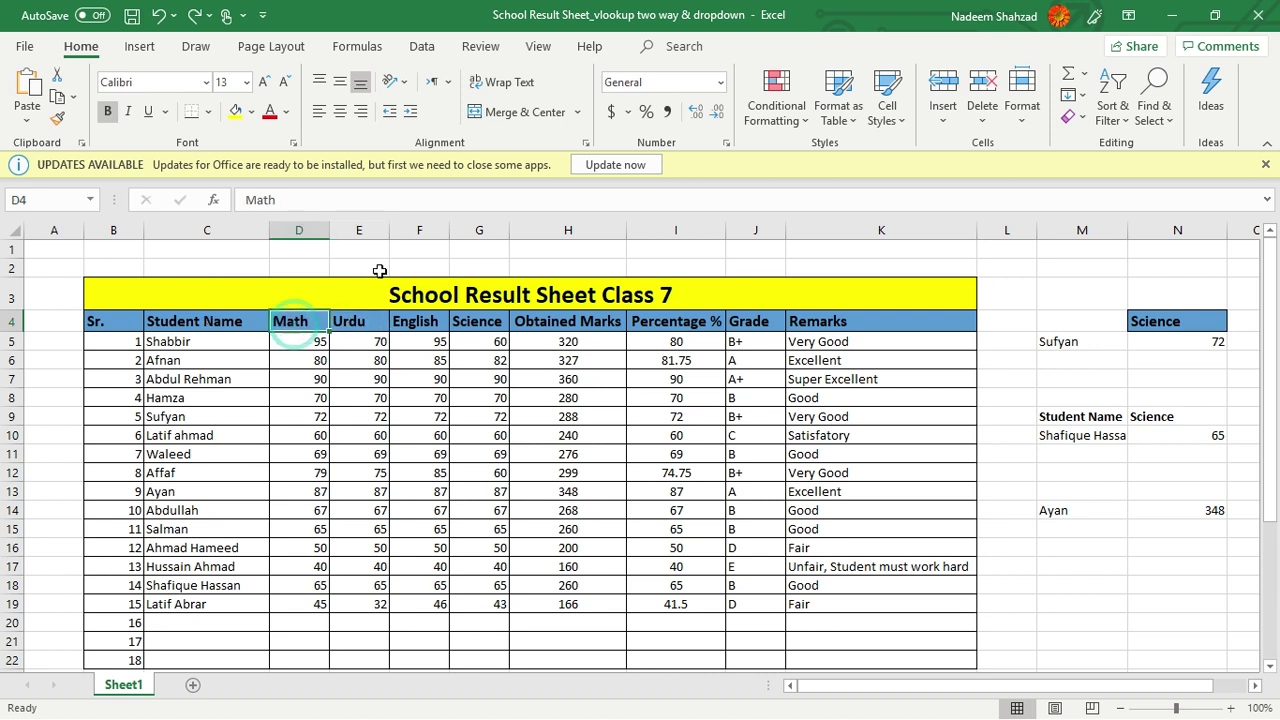
pyautogui.click(1195, 346)
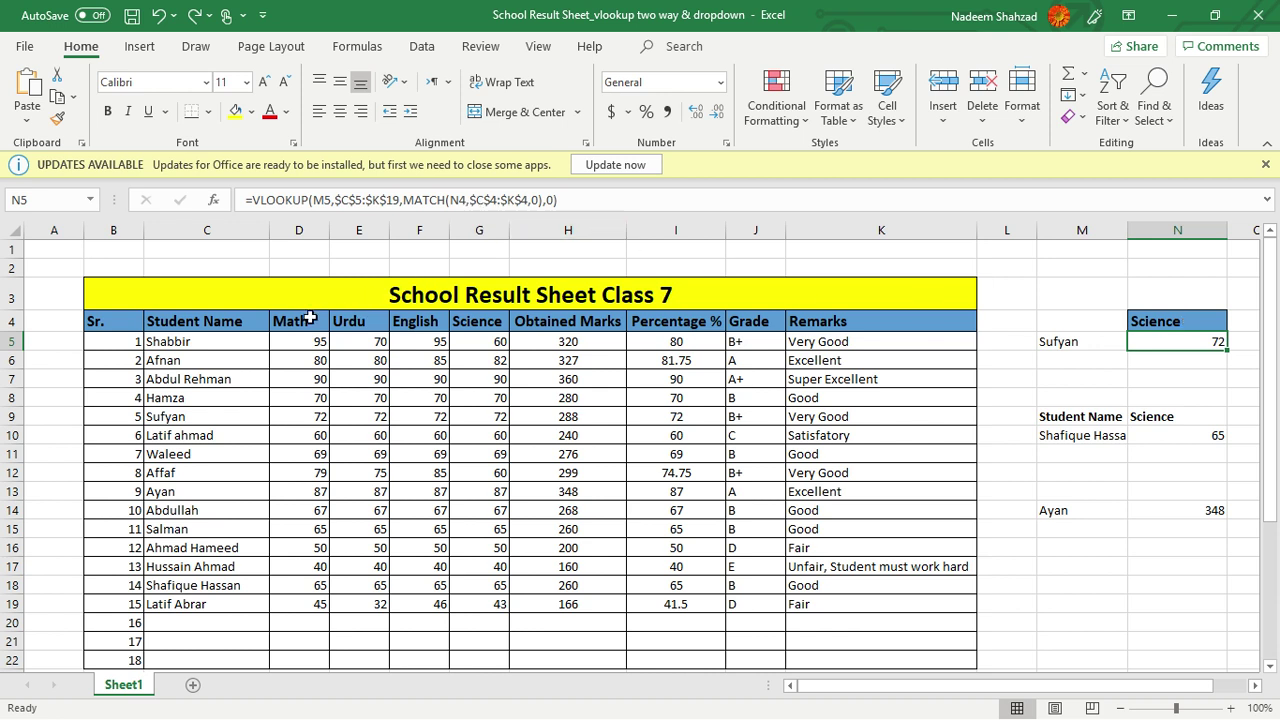
pyautogui.click(201, 323)
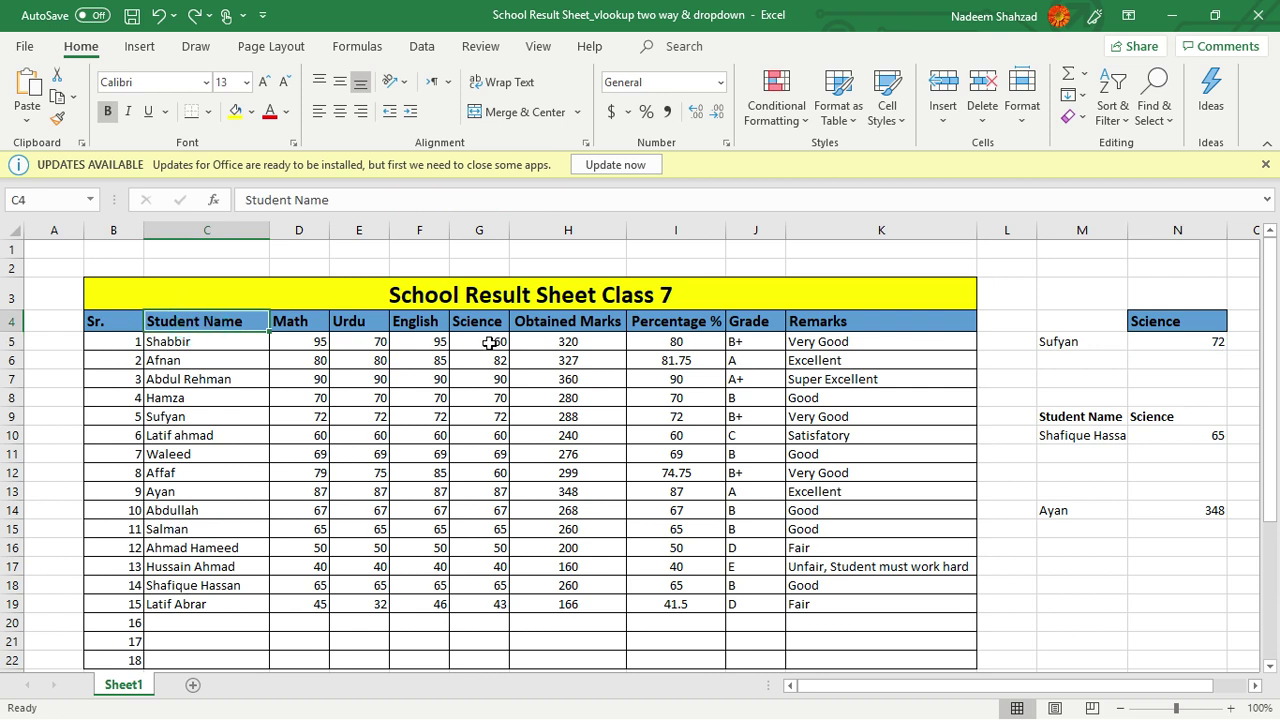
pyautogui.click(842, 321)
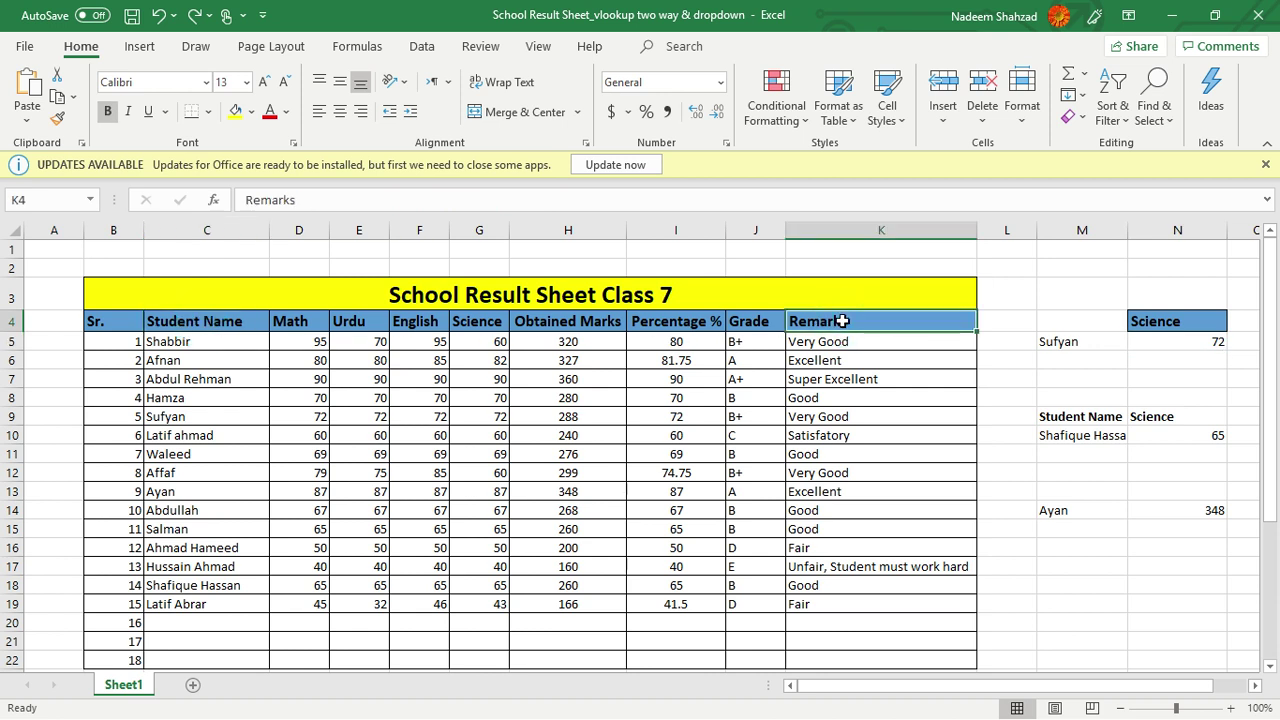
pyautogui.click(1216, 341)
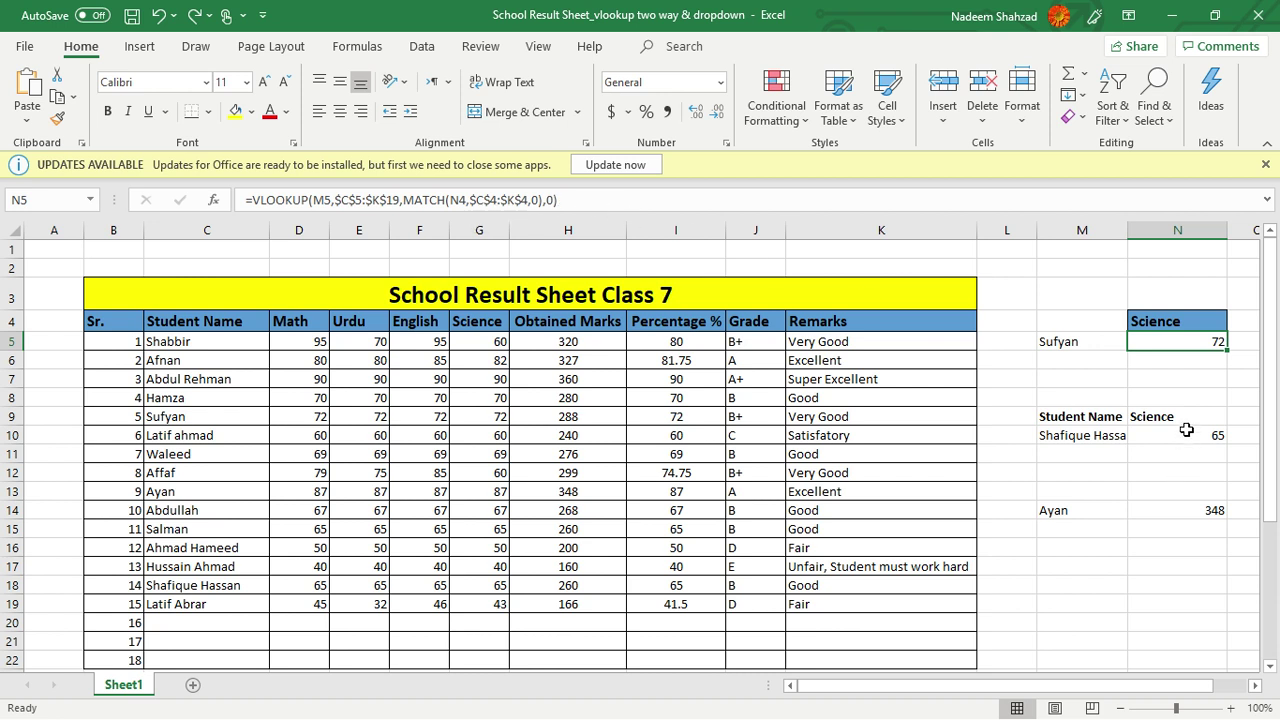
pyautogui.moveTo(590, 205); pyautogui.dragTo(243, 200)
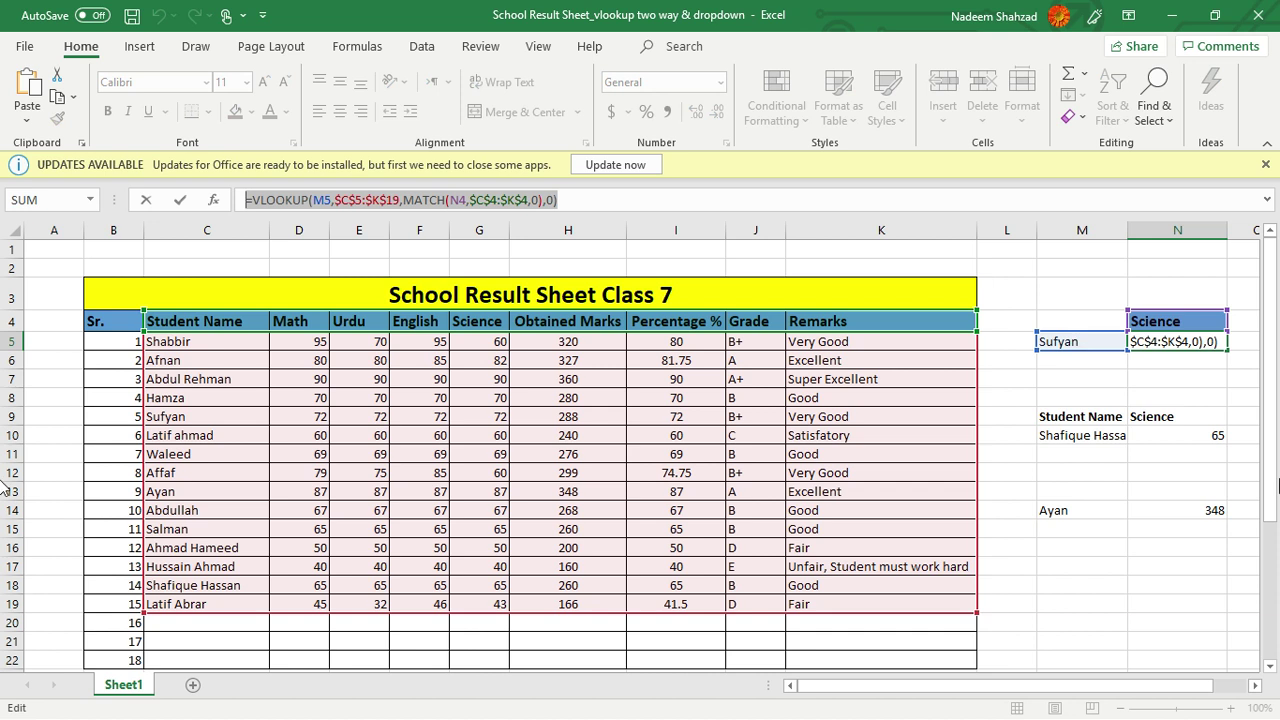
pyautogui.write('=')
pyautogui.click(1157, 375)
pyautogui.click(1160, 342)
pyautogui.hotkey('ctrl', 'z')
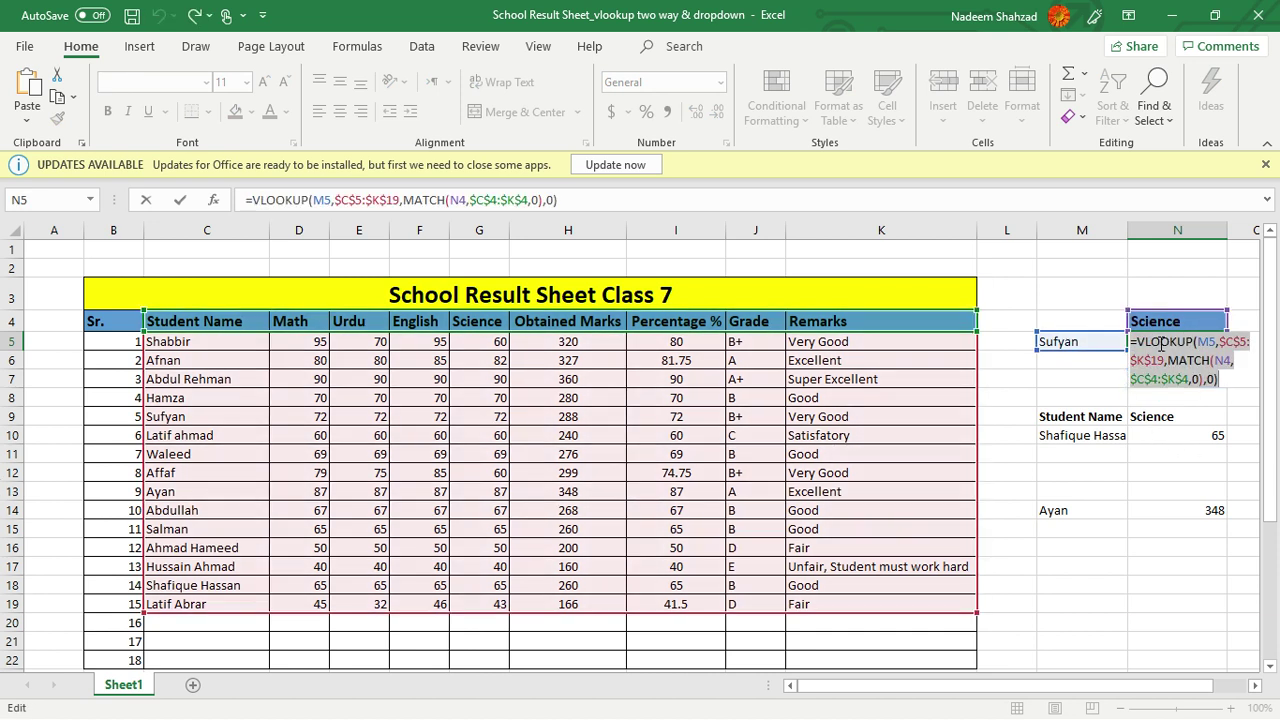
pyautogui.hotkey('ctrl', 'y')
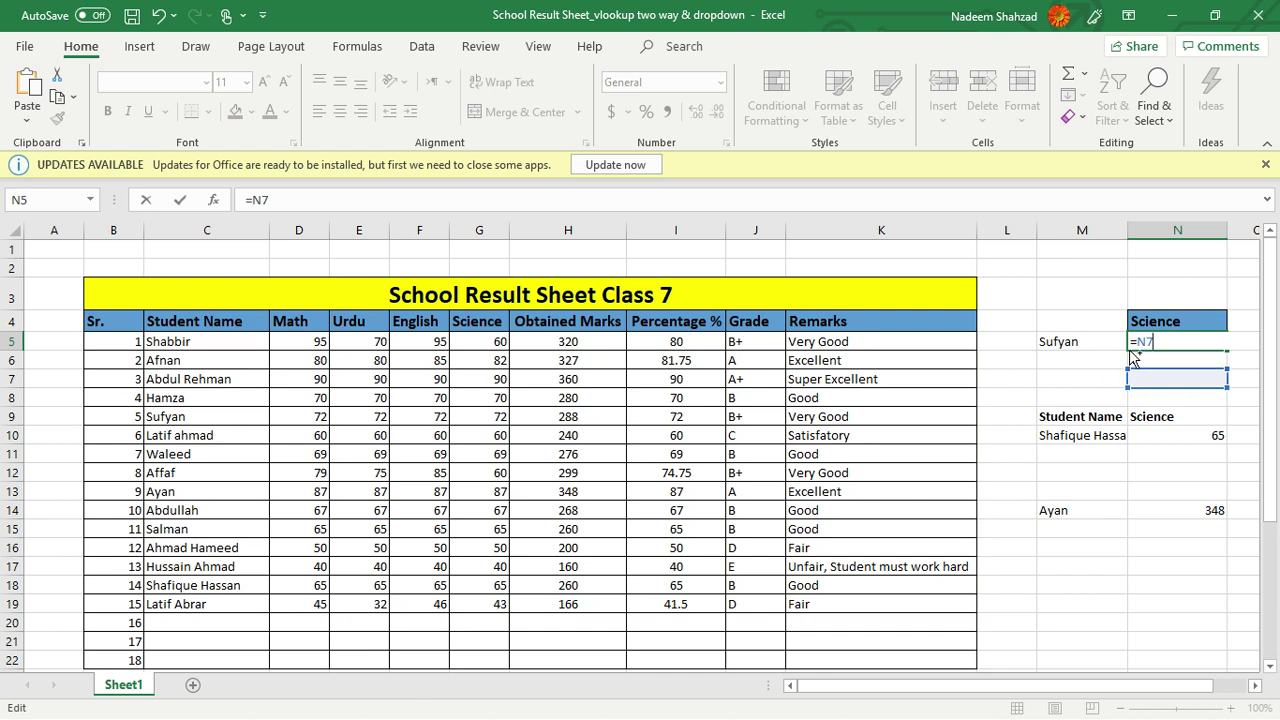
pyautogui.hotkey('ctrl', 'z')
pyautogui.hotkey('ctrl', 'y')
pyautogui.click(1095, 292)
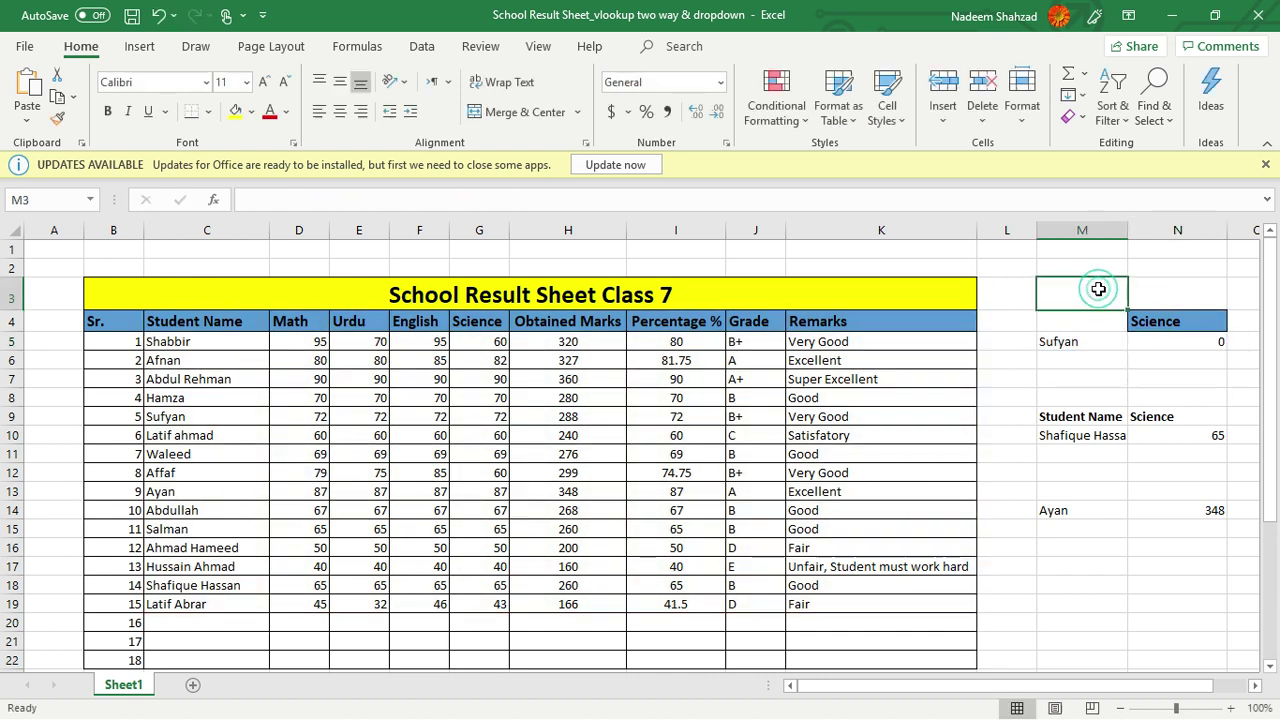
pyautogui.hotkey('ctrl', 'z')
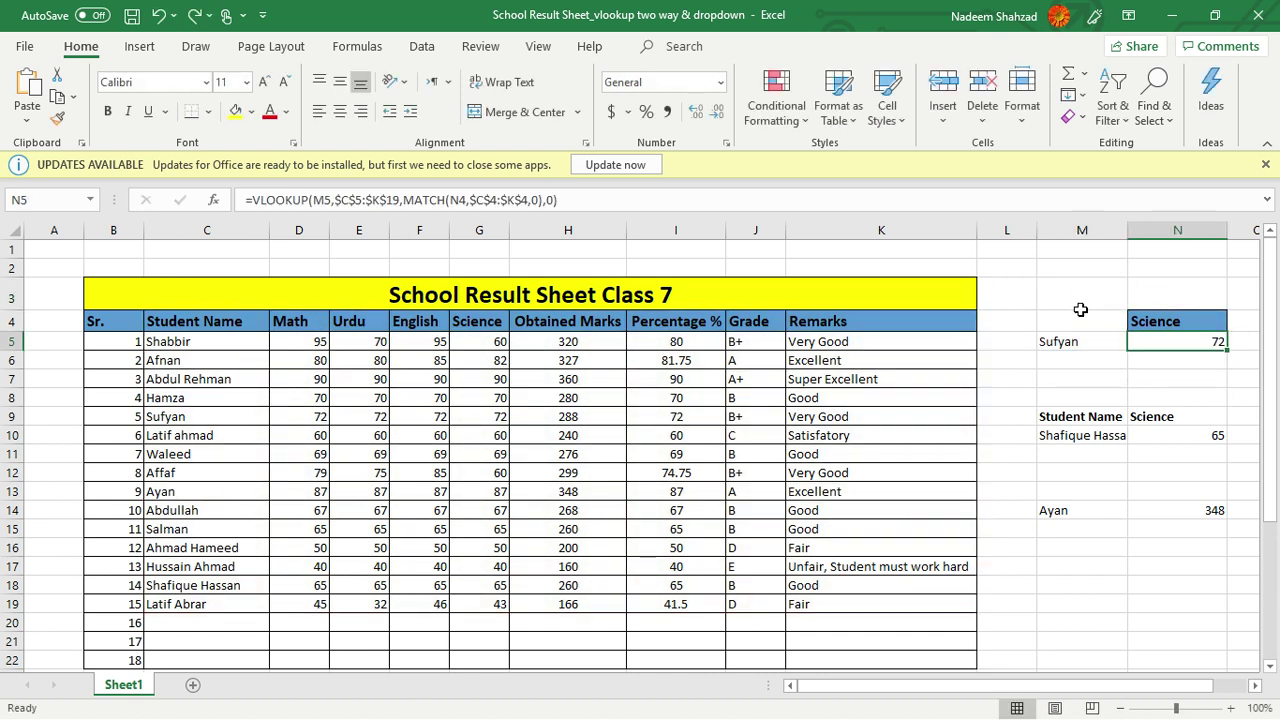
# Step: Try a dark orange fill colour on the lookup name cell M5
pyautogui.click(1085, 376)
pyautogui.click(1151, 343)
pyautogui.click(1090, 358)
pyautogui.click(1084, 343)
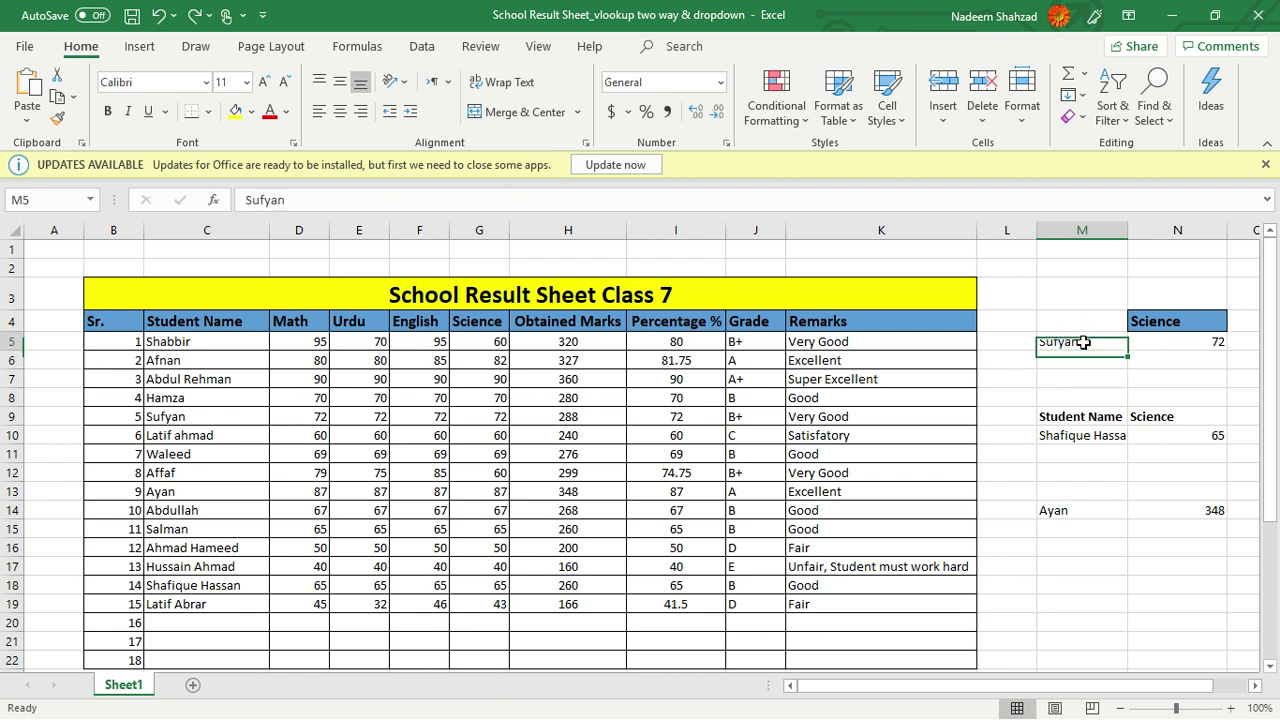
pyautogui.click(287, 113)
pyautogui.click(252, 112)
pyautogui.click(252, 112)
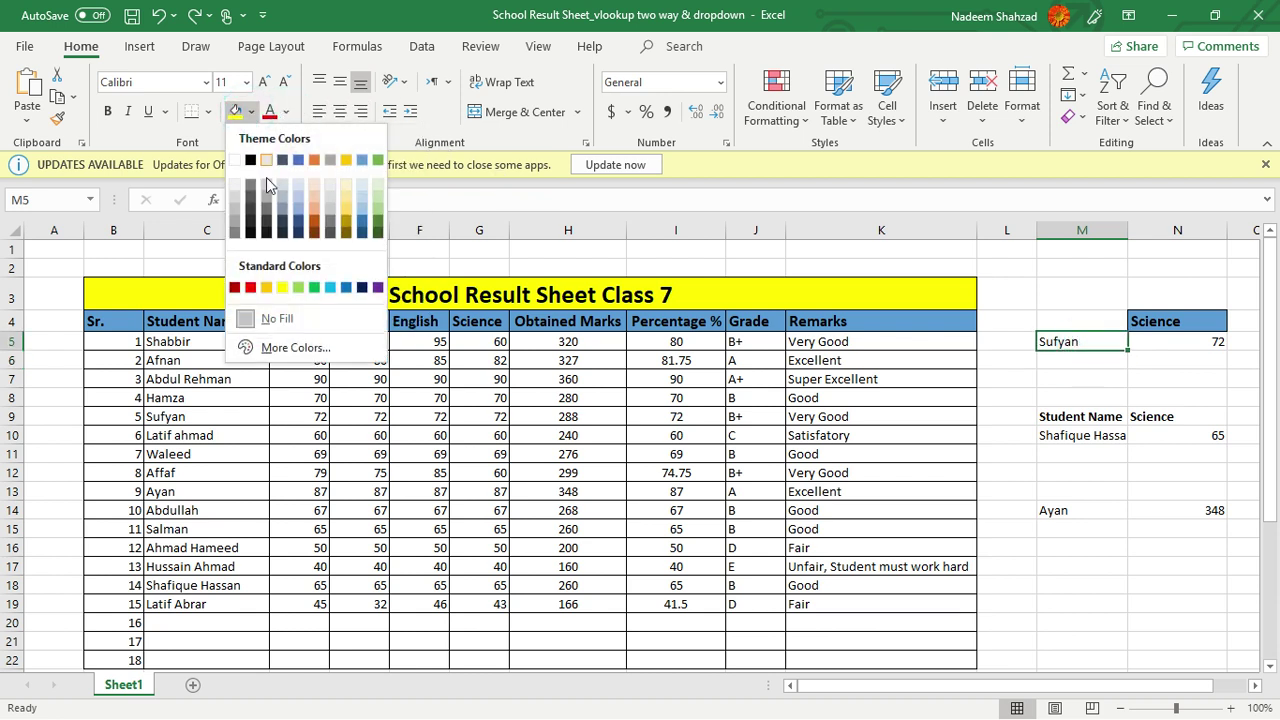
pyautogui.click(314, 228)
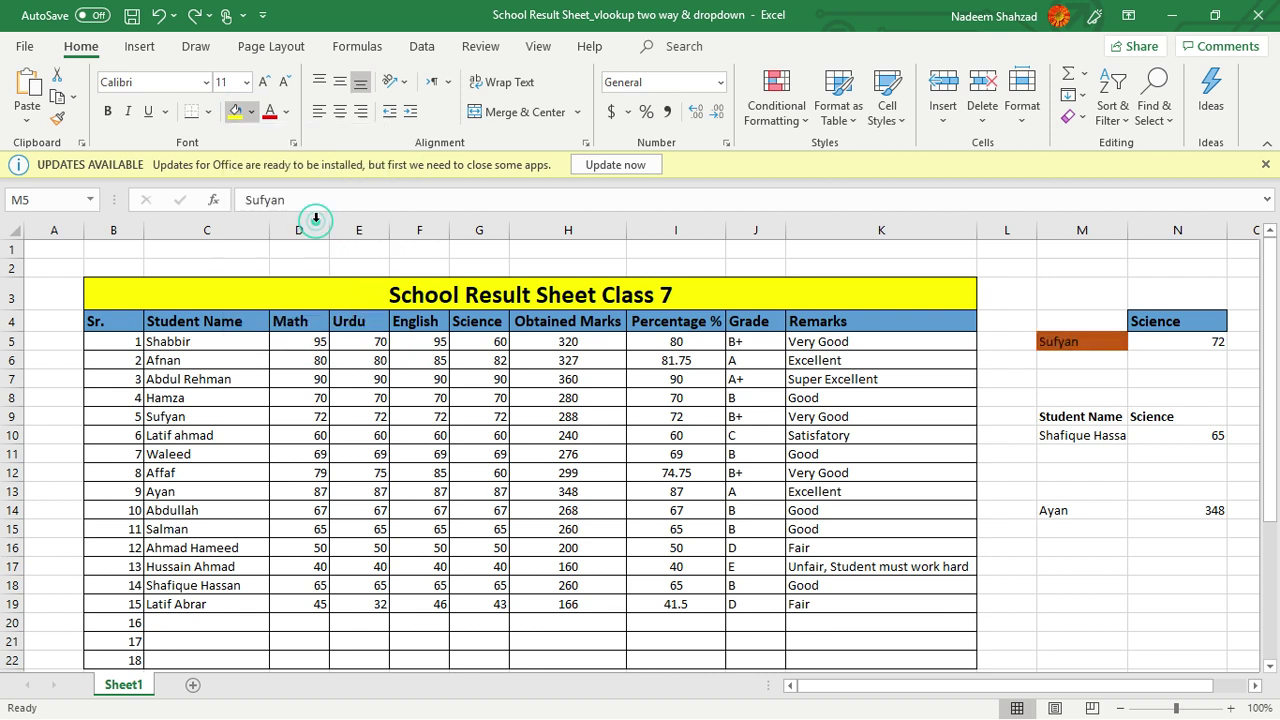
# Step: Undo the fill colour applied to cell M5
pyautogui.click(1080, 376)
pyautogui.click(1085, 342)
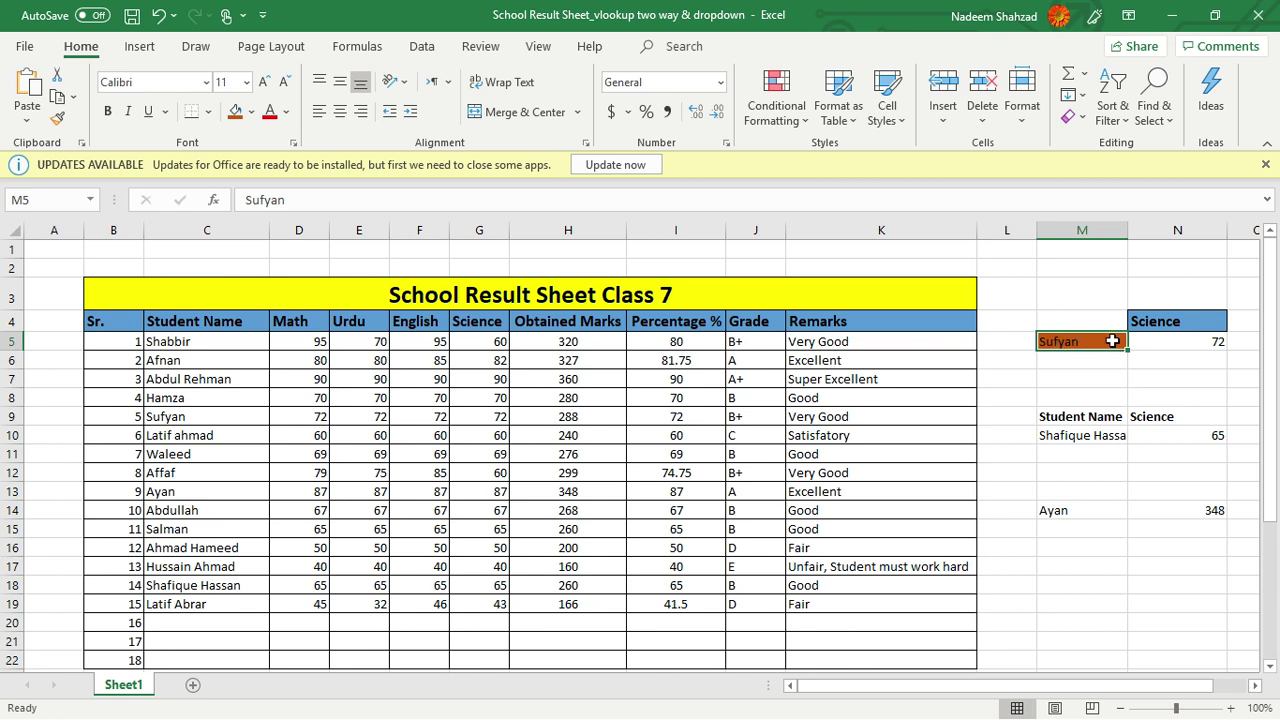
pyautogui.click(1097, 341)
pyautogui.hotkey('ctrl', 'z')
pyautogui.click(1094, 359)
pyautogui.click(1086, 340)
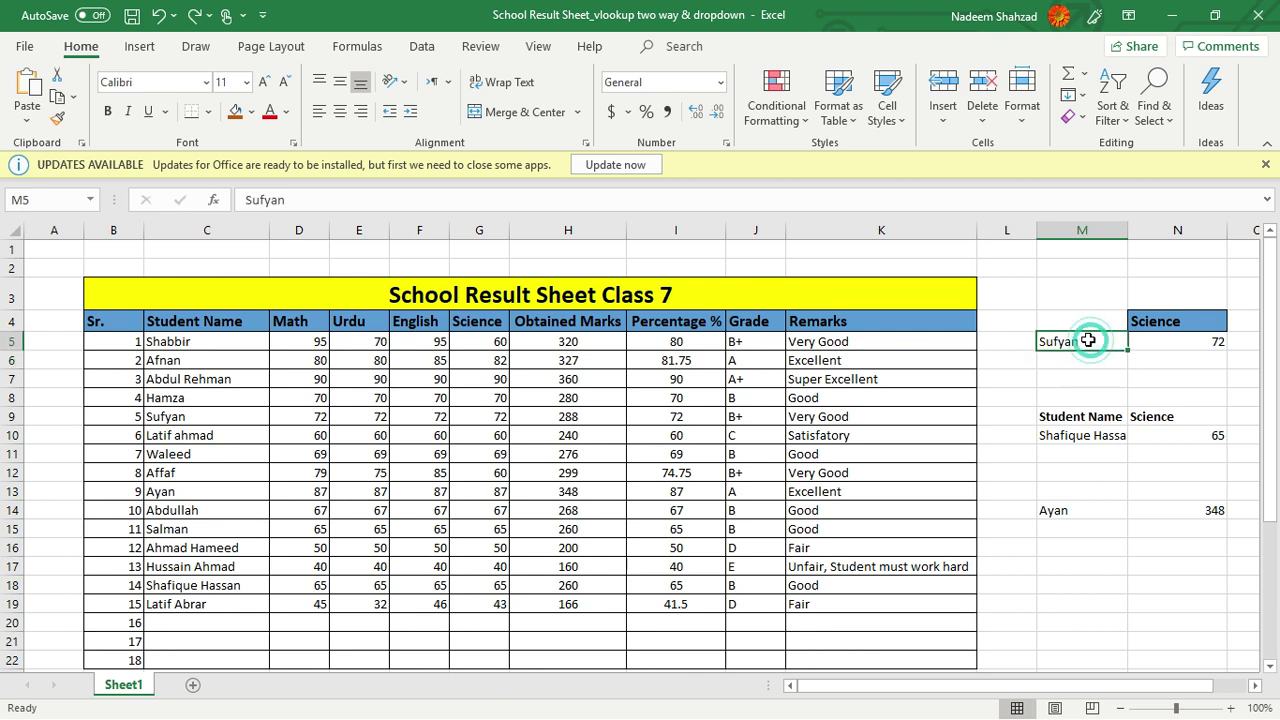
# Step: Replace the student name in M5 with the name of student Sr. 4 and check the lookup result in N5
pyautogui.click(1082, 360)
pyautogui.click(1086, 340)
pyautogui.write('h')
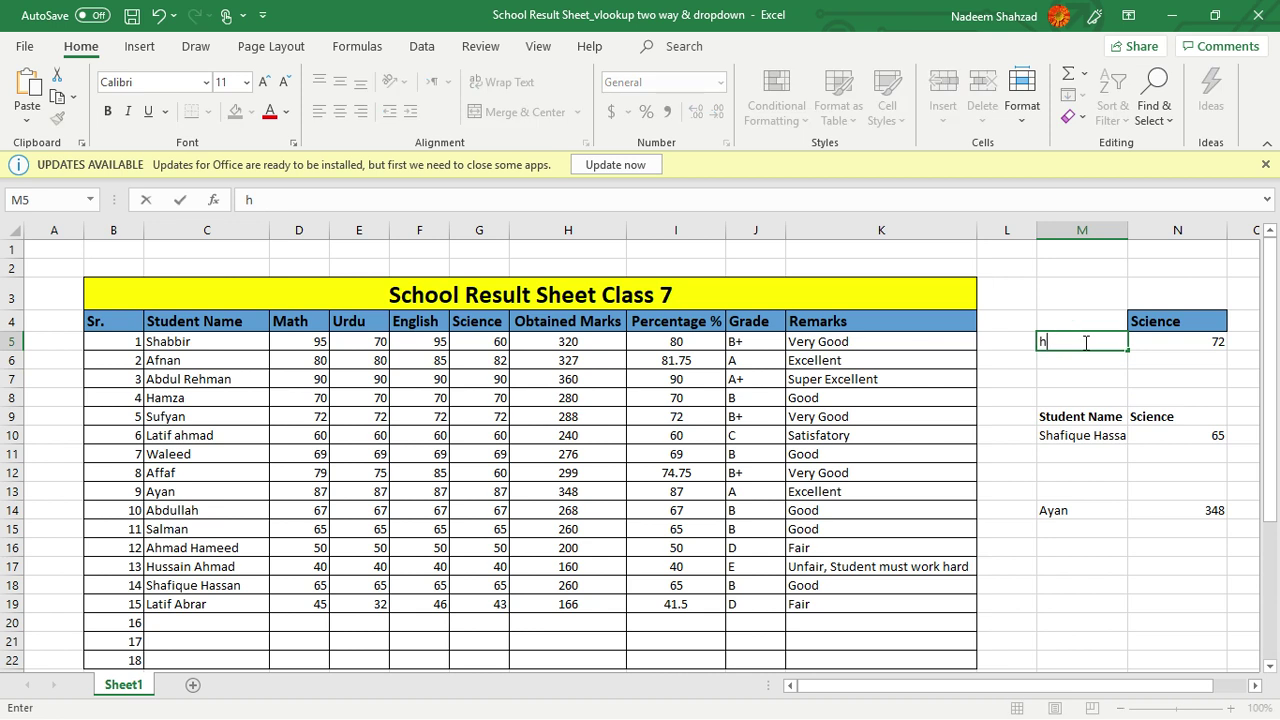
pyautogui.write('ma')
pyautogui.press('BackSpace')
pyautogui.write('amza')
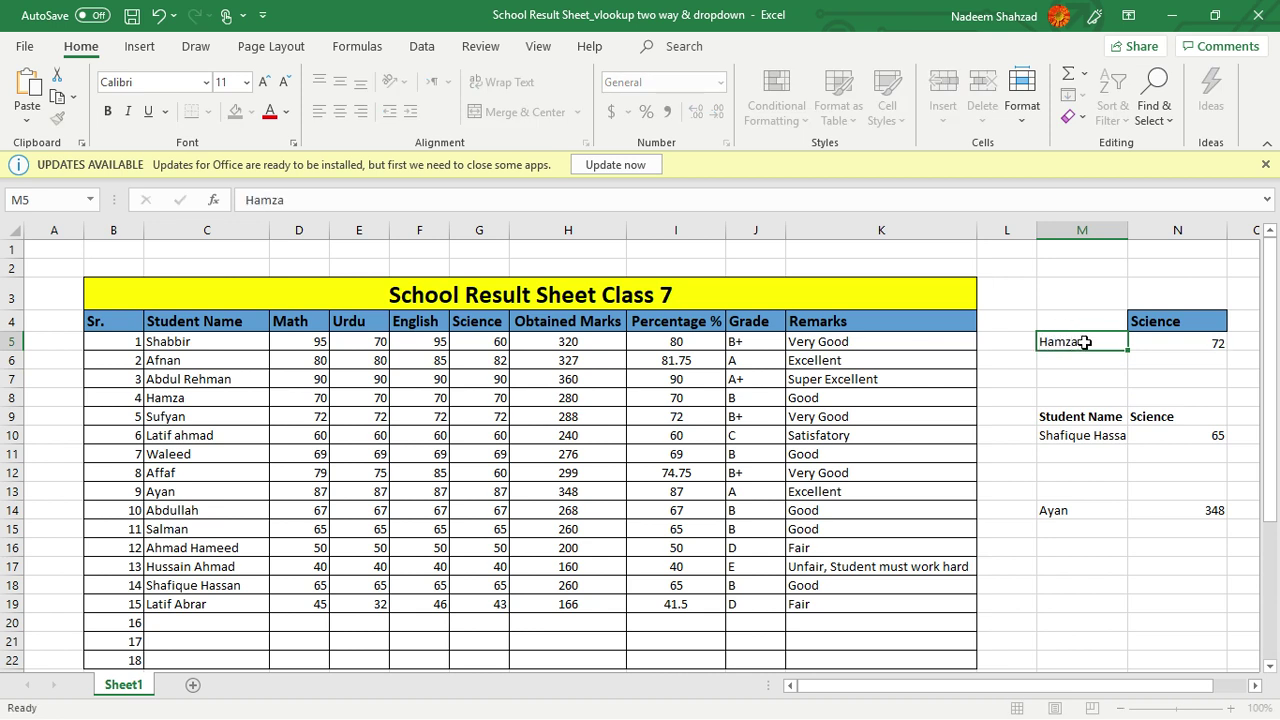
pyautogui.press('Return')
pyautogui.click(1204, 343)
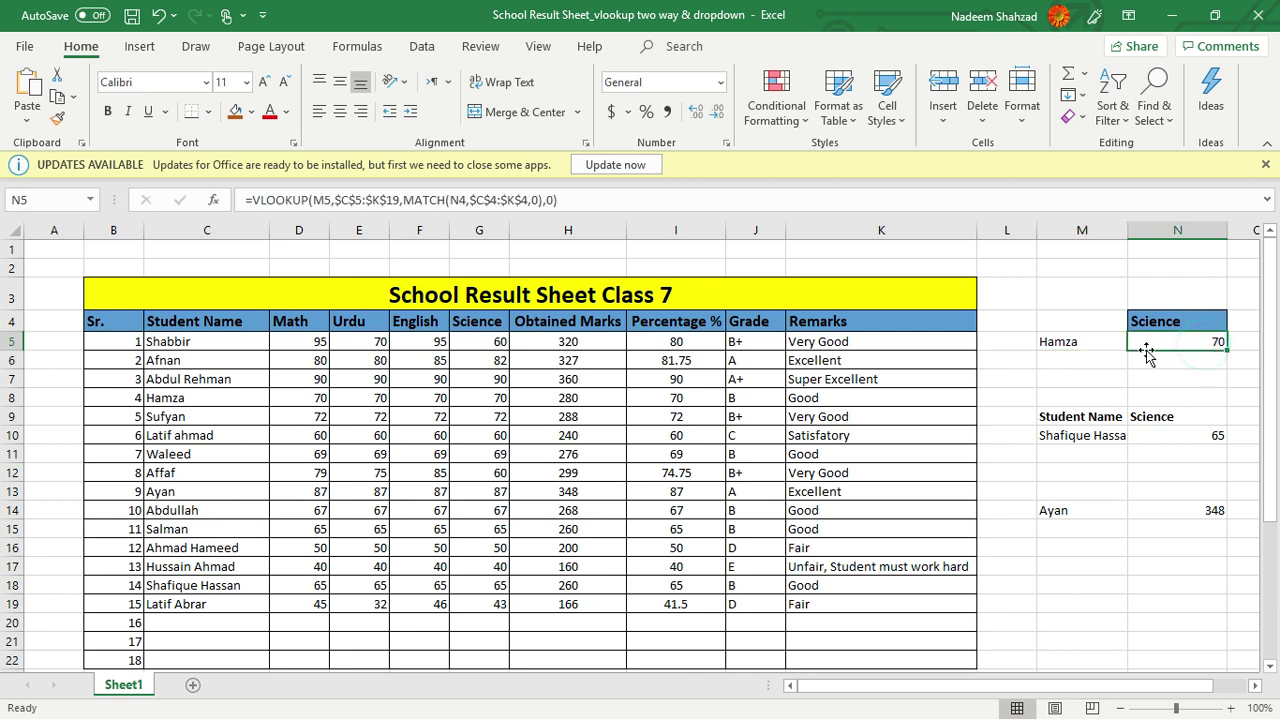
# Step: Change the lookup heading in N4 to Grade and compare N5 with the grade of student Sr. 4 in J8
pyautogui.click(1181, 318)
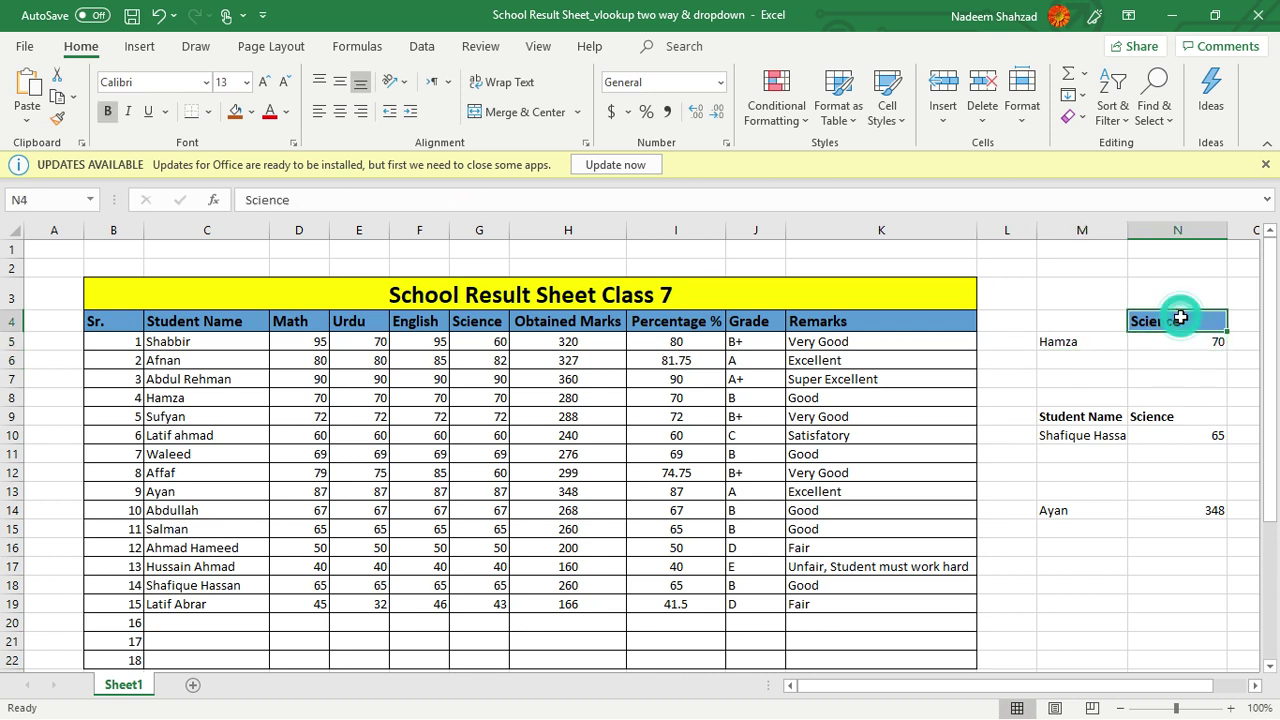
pyautogui.write('Ga')
pyautogui.write('rag')
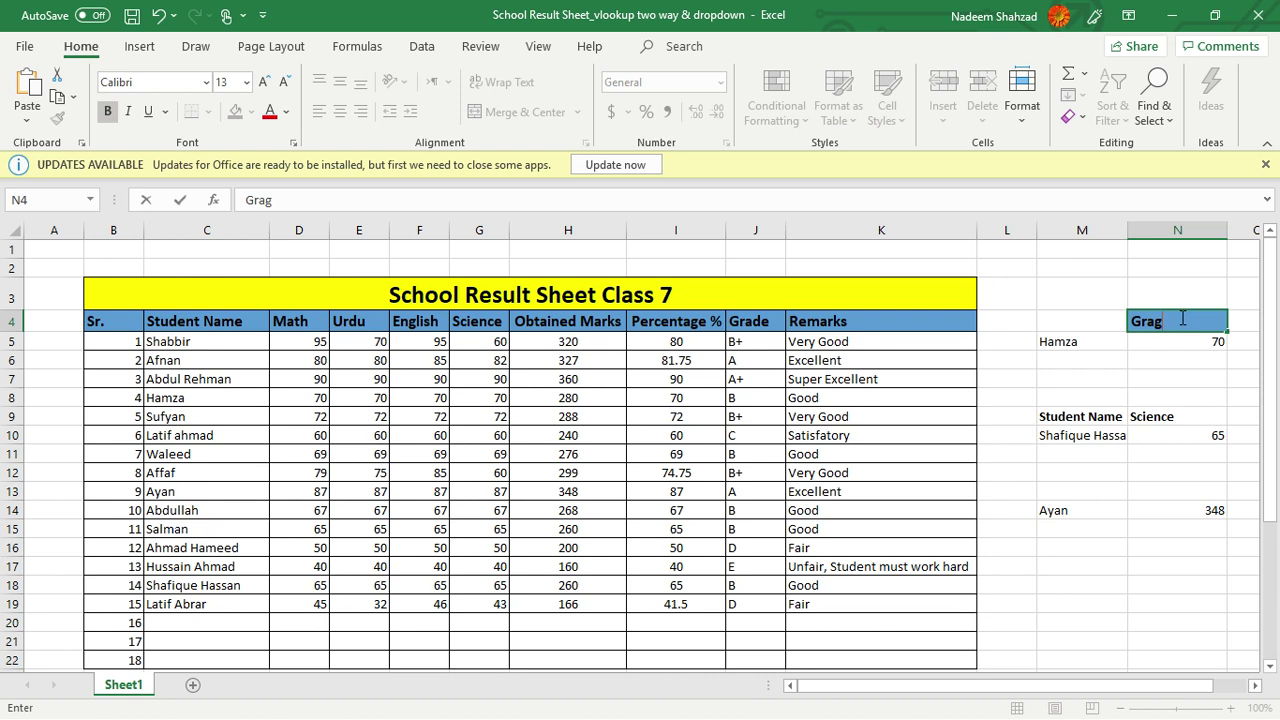
pyautogui.press('Return')
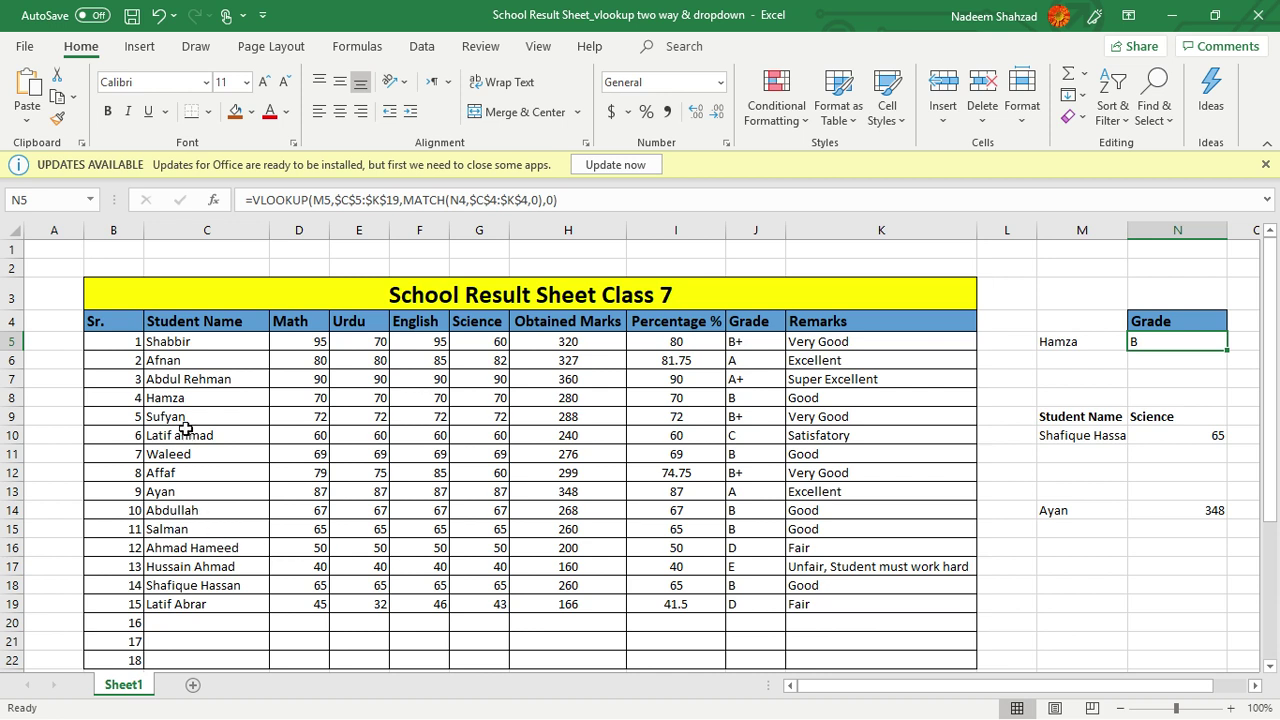
pyautogui.click(195, 397)
pyautogui.click(757, 397)
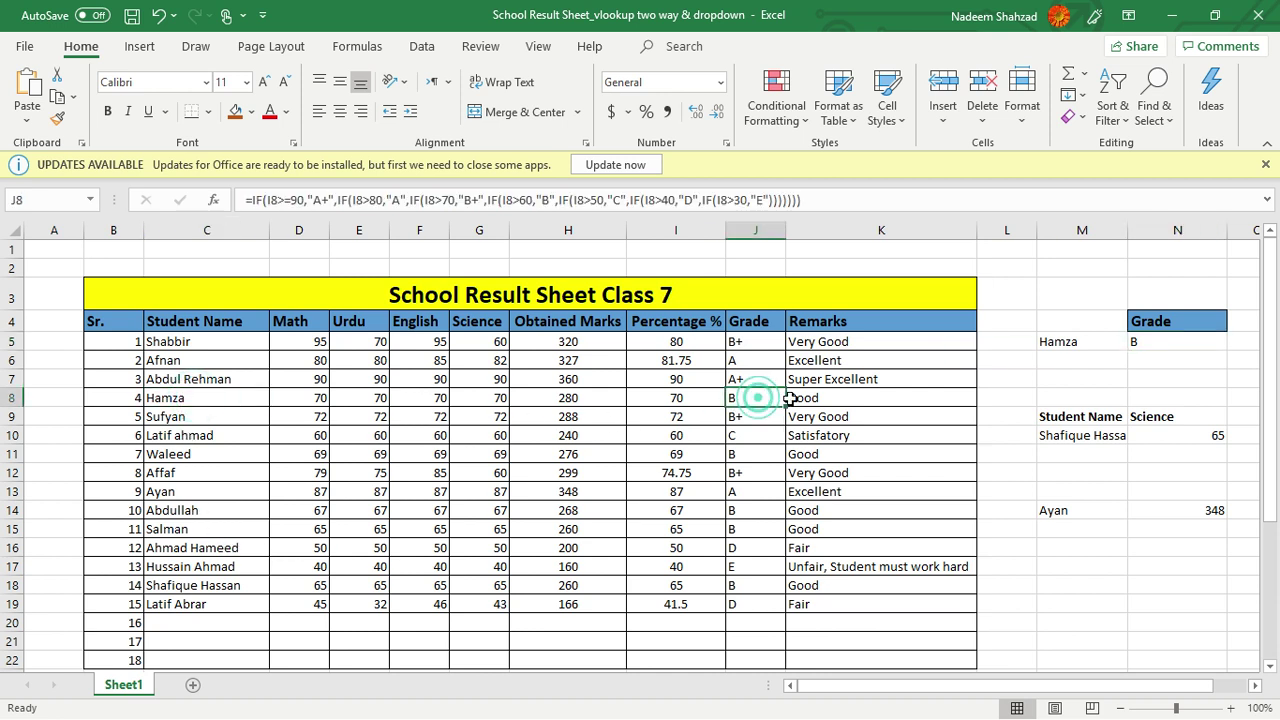
pyautogui.click(1185, 346)
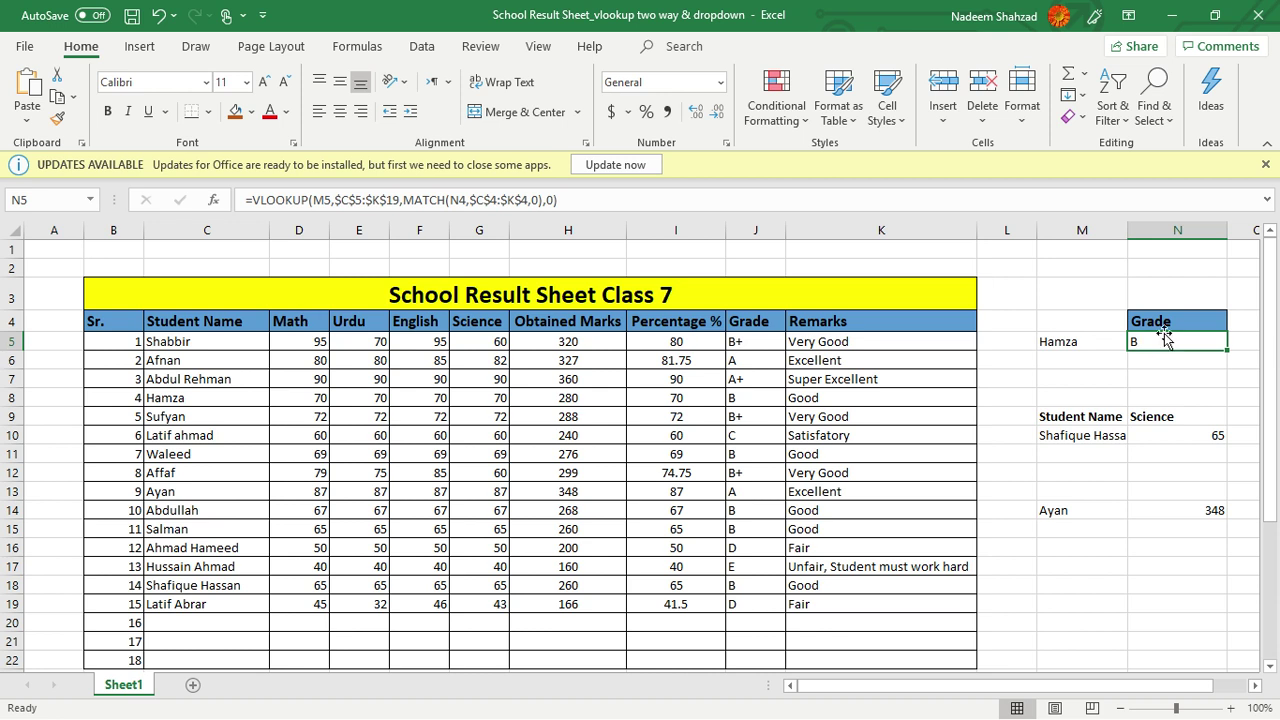
# Step: Replace the lookup heading in N4 with Percentage %
pyautogui.click(1075, 340)
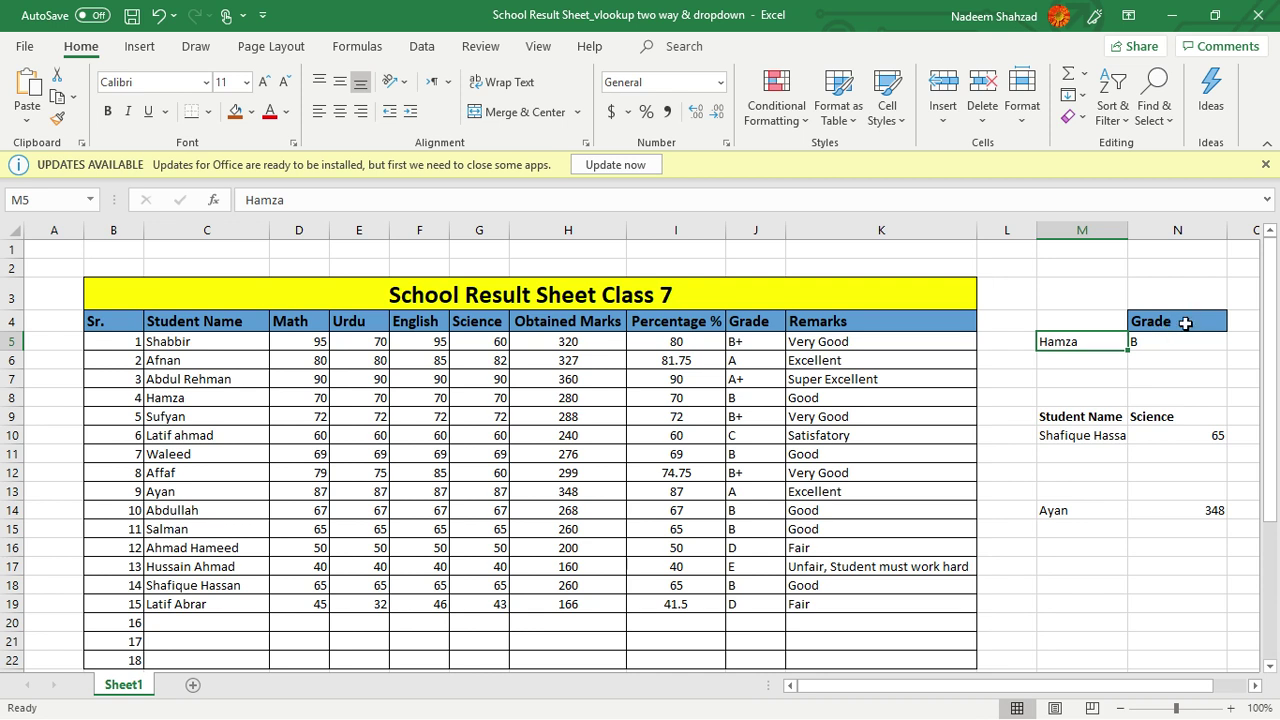
pyautogui.click(1185, 323)
pyautogui.doubleClick(1186, 322)
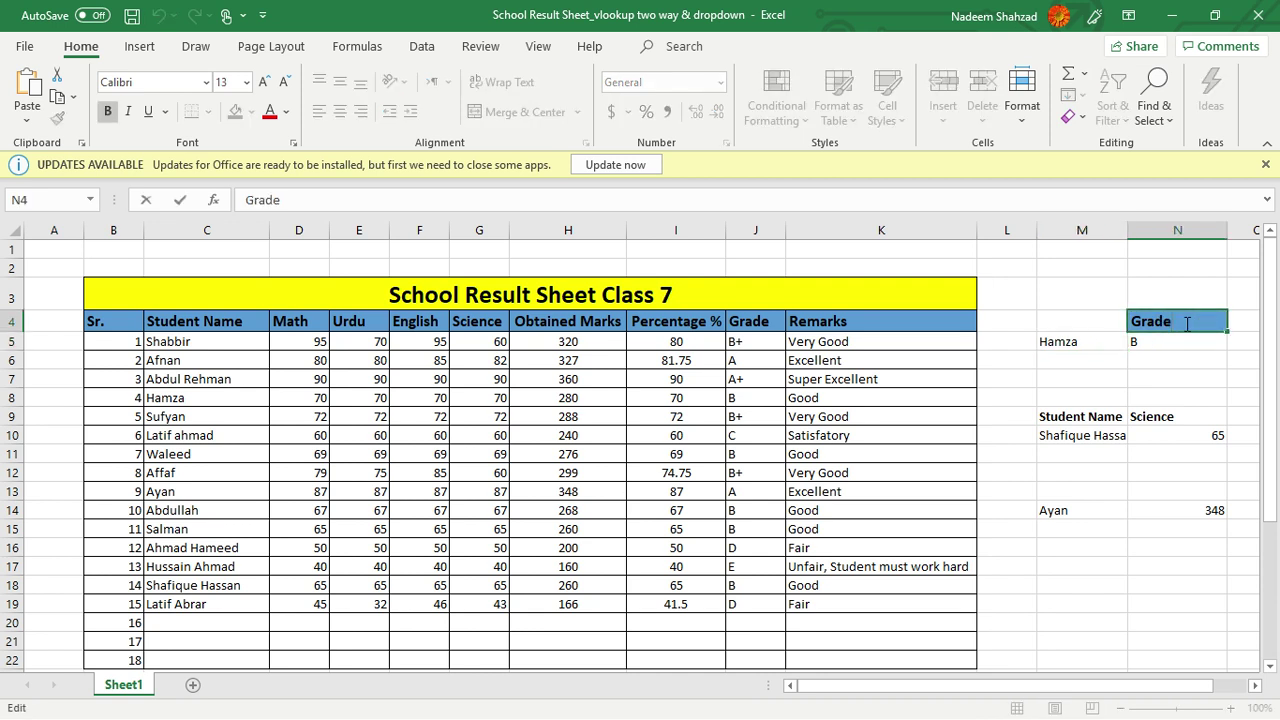
pyautogui.moveTo(1187, 322); pyautogui.dragTo(1095, 318)
pyautogui.click(1188, 318)
pyautogui.press('BackSpace')
pyautogui.press('BackSpace')
pyautogui.press('BackSpace')
pyautogui.write('Pw')
pyautogui.press('BackSpace')
pyautogui.press('BackSpace')
pyautogui.press('BackSpace')
pyautogui.write('ercentage %')
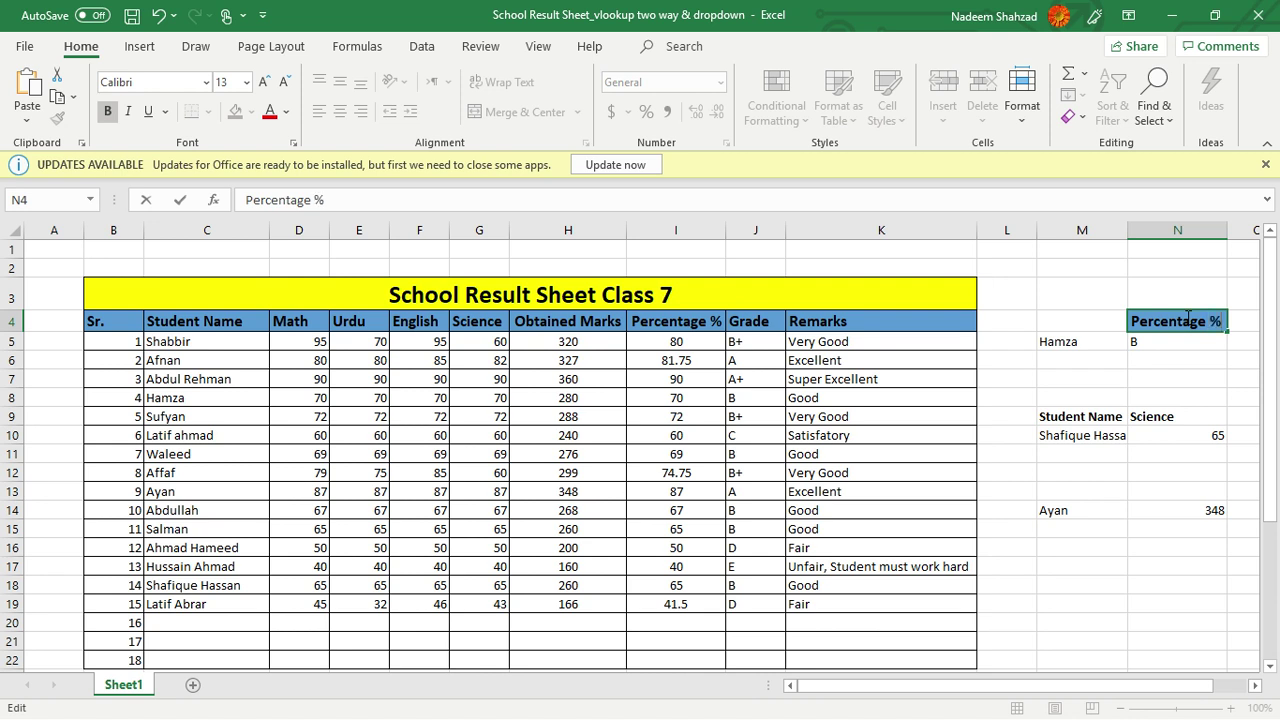
pyautogui.press('Return')
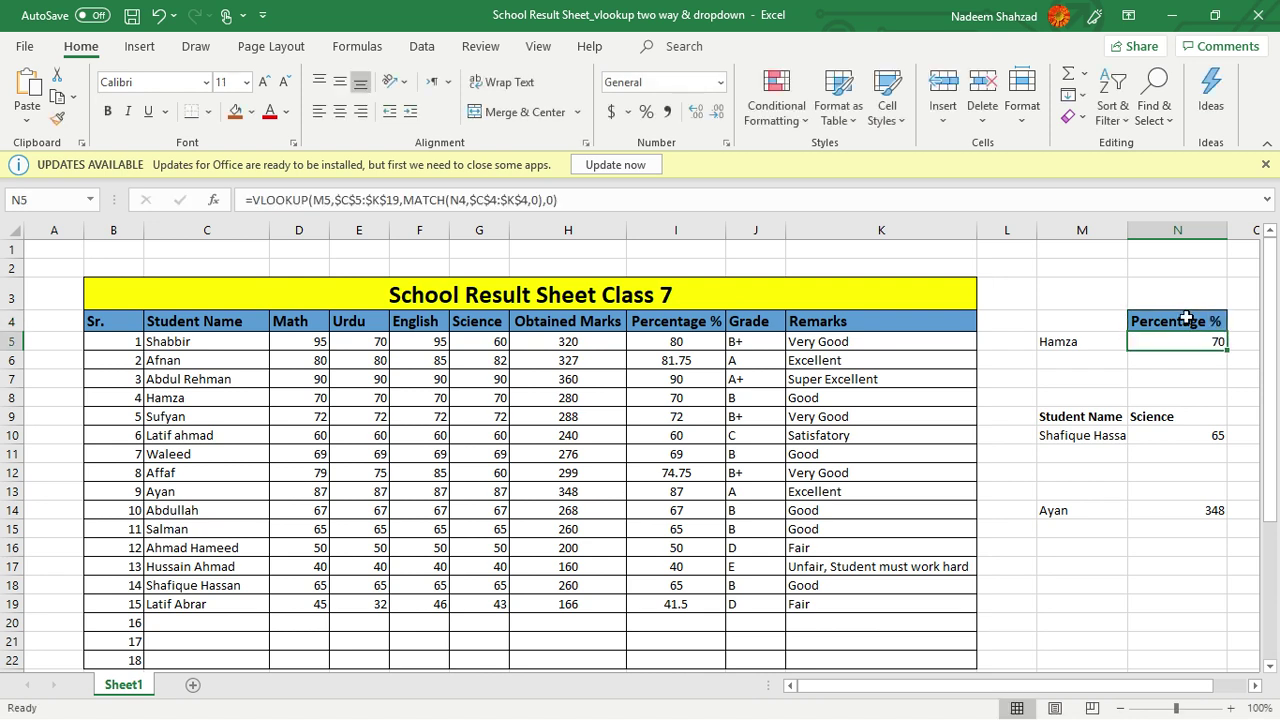
# Step: Compare the lookup result in N5 with the Percentage % of student Sr. 4 in I8, and review its inputs in M5 and N4
pyautogui.click(678, 400)
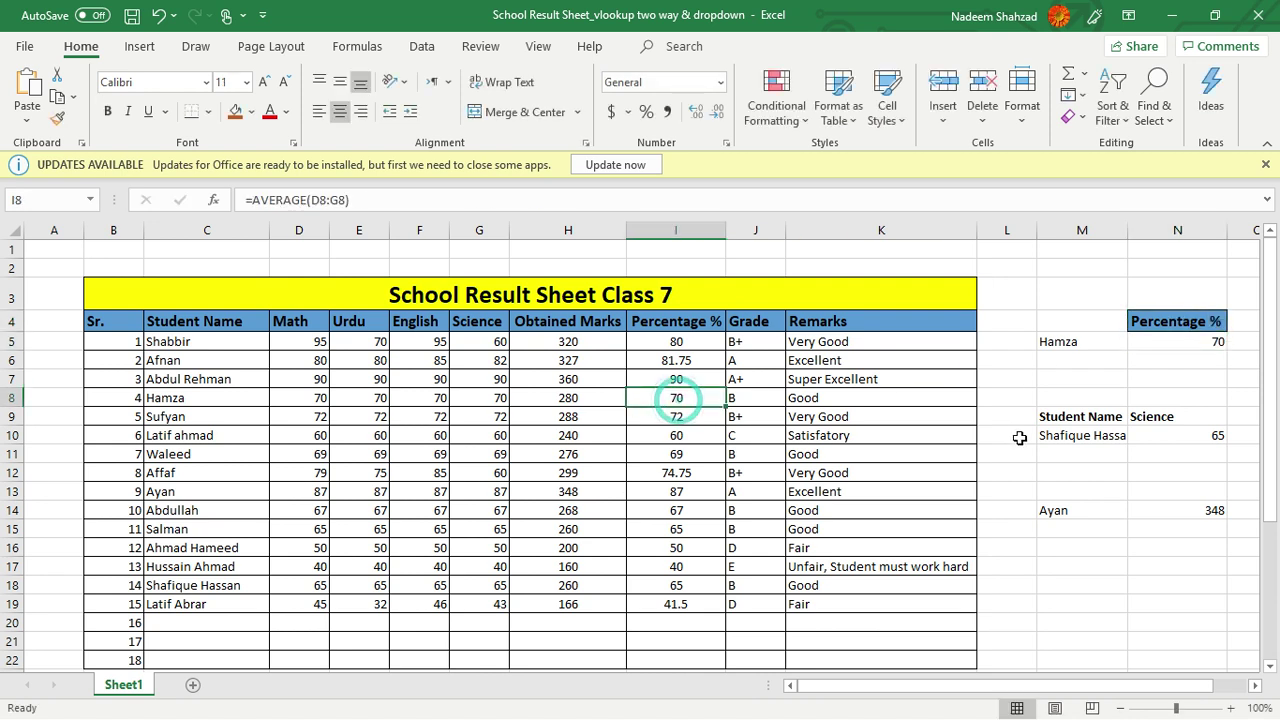
pyautogui.click(1189, 343)
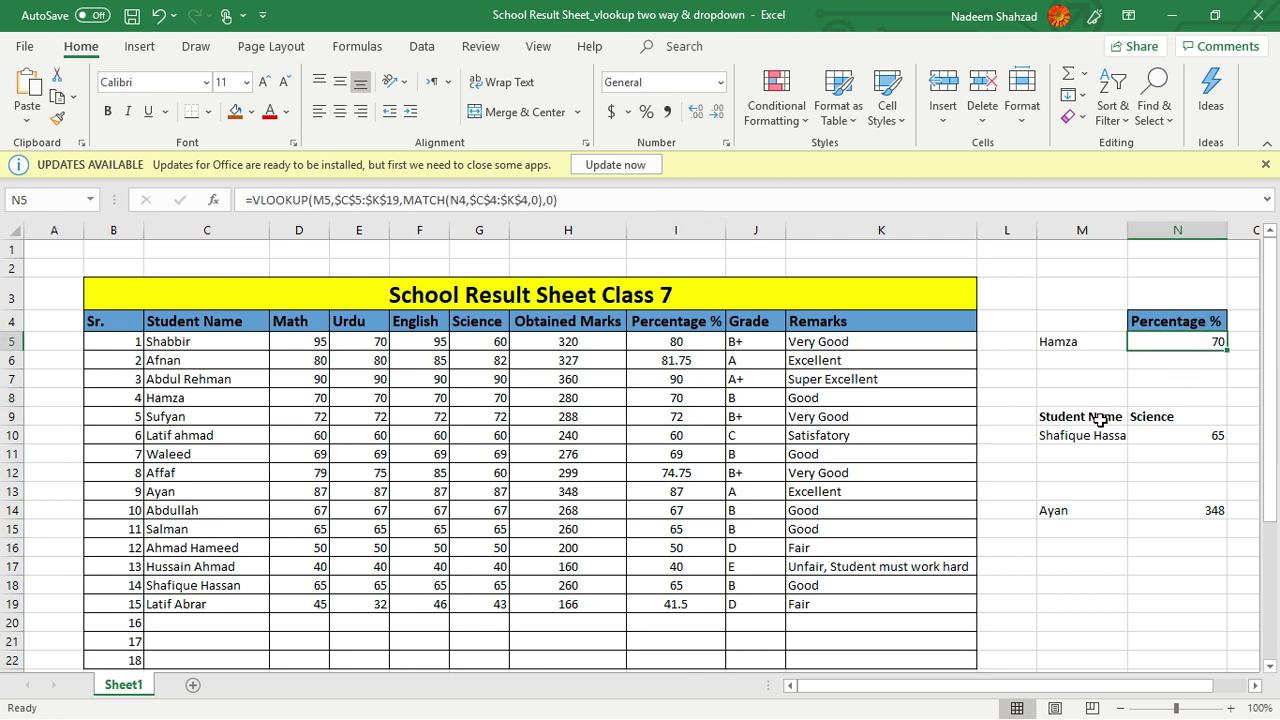
pyautogui.click(1057, 341)
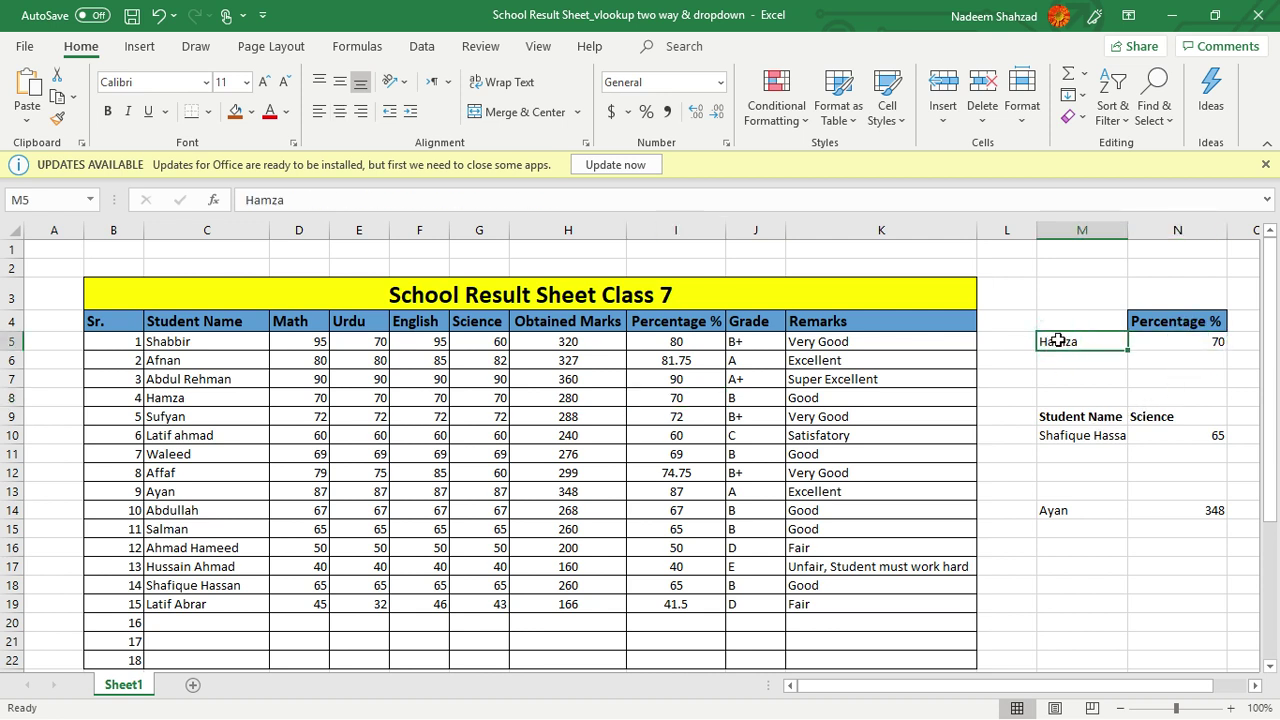
pyautogui.click(1058, 341)
pyautogui.click(1162, 320)
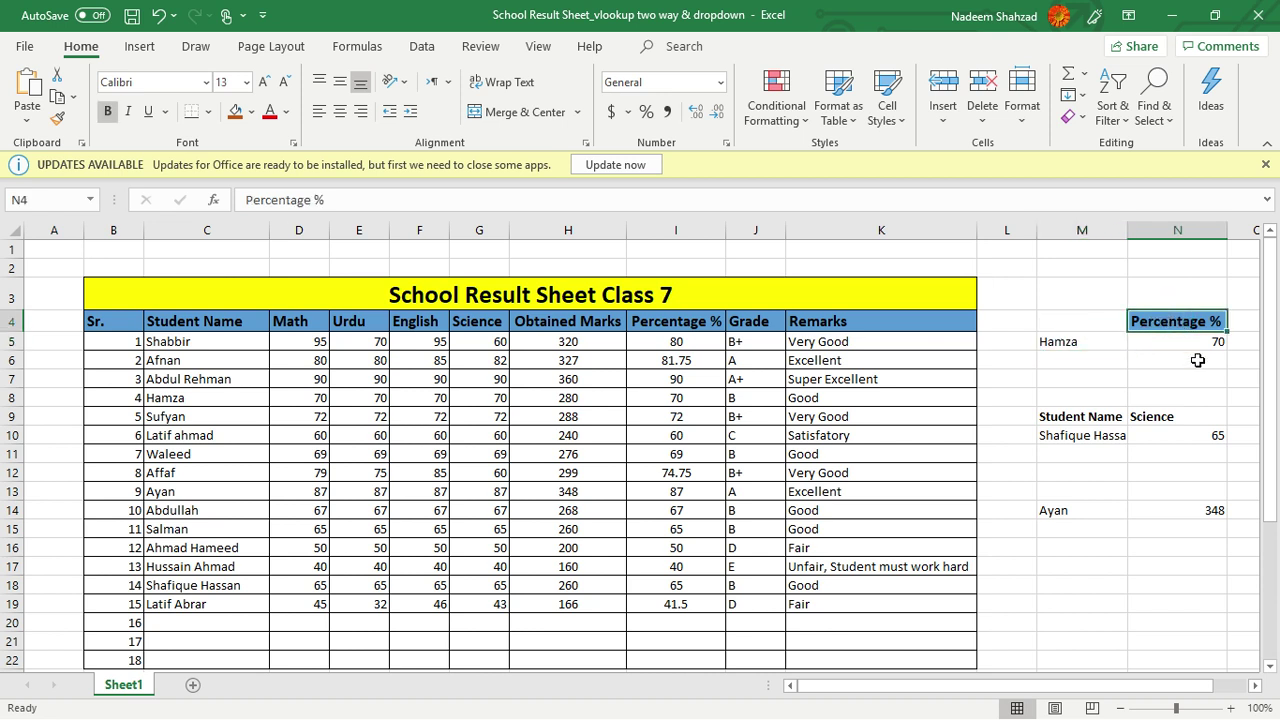
pyautogui.click(1198, 343)
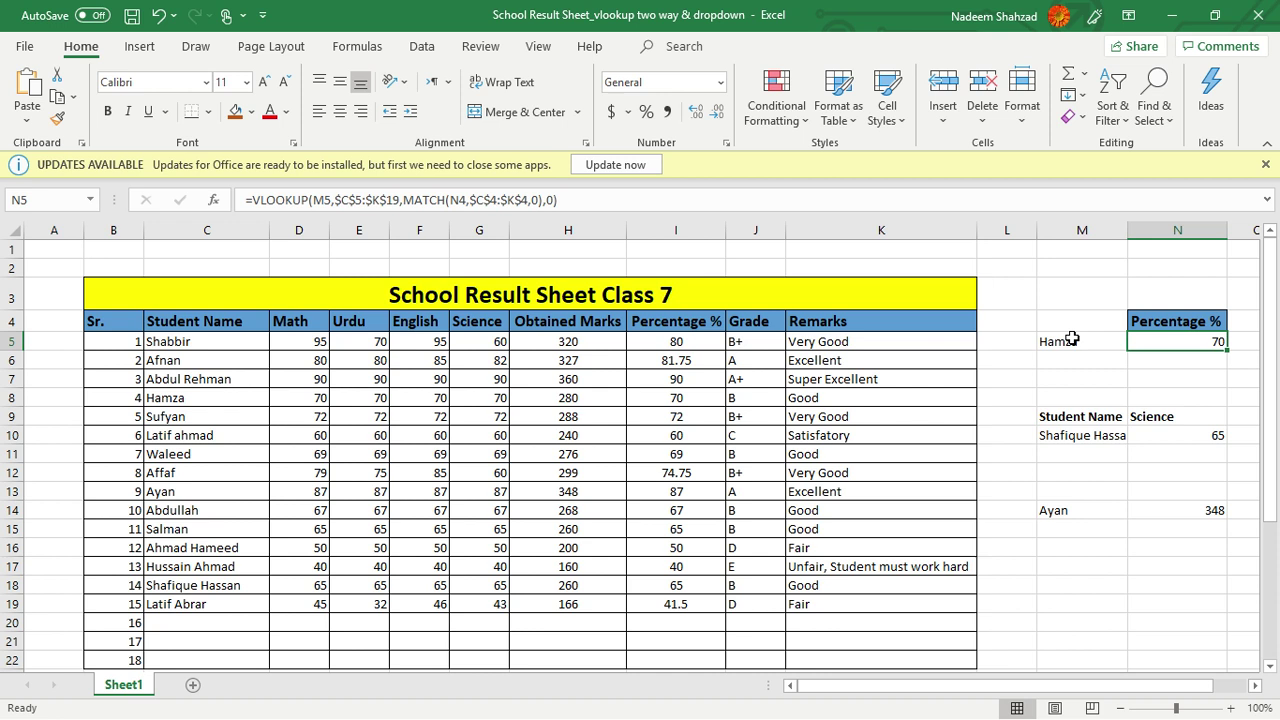
pyautogui.click(1071, 340)
pyautogui.click(1160, 322)
pyautogui.click(1108, 338)
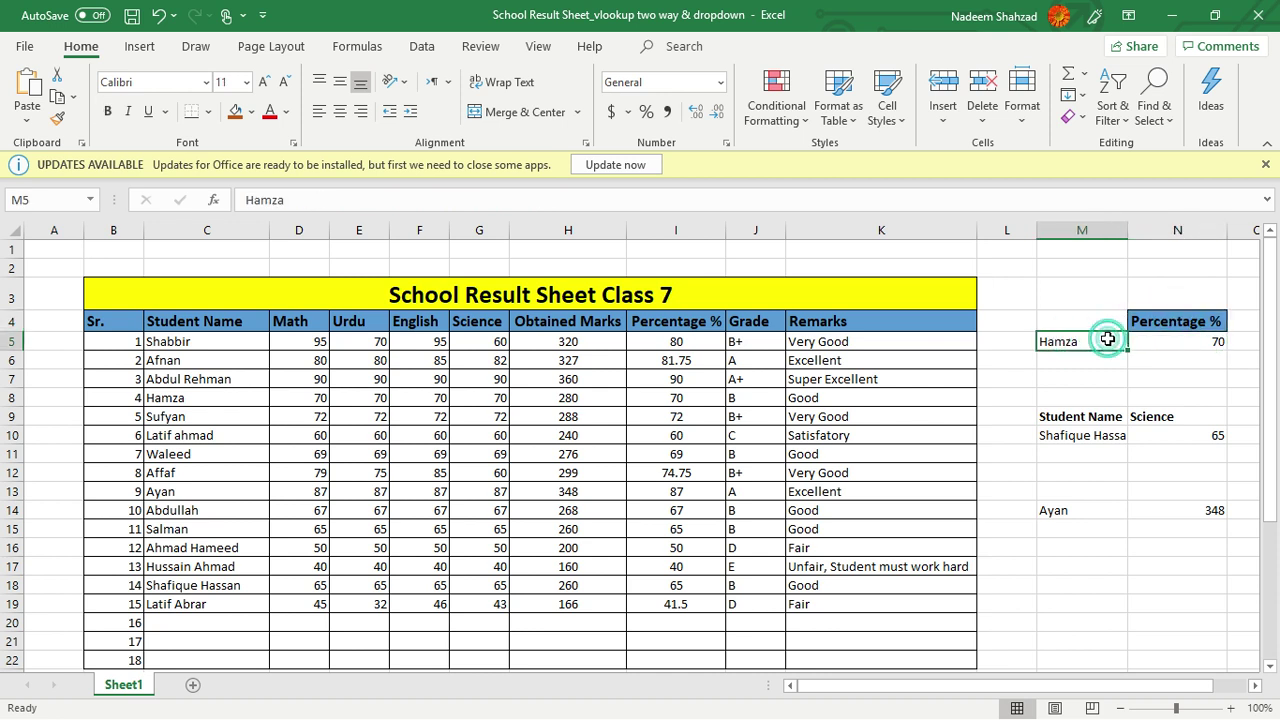
pyautogui.click(1167, 324)
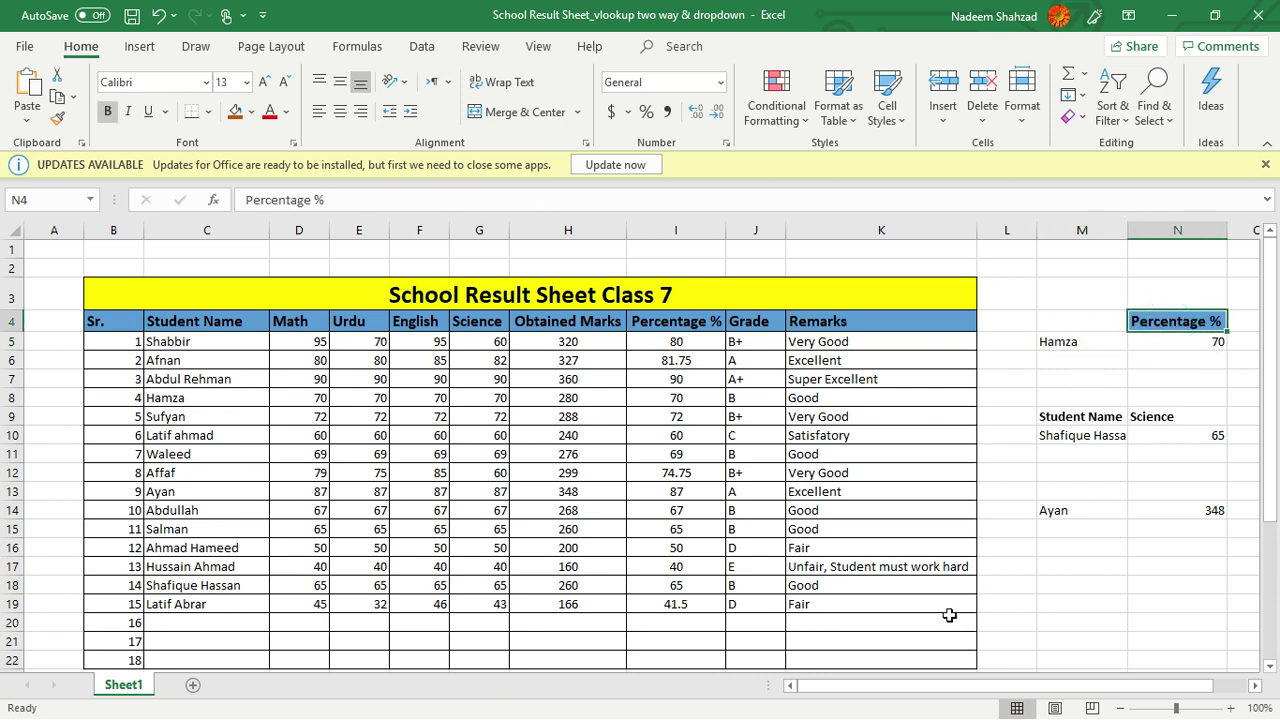
# Step: Read the drop-down instructions on the desktop, return to the Excel workbook and examine the simple VLOOKUP in M14 and N14
pyautogui.click(1172, 15)
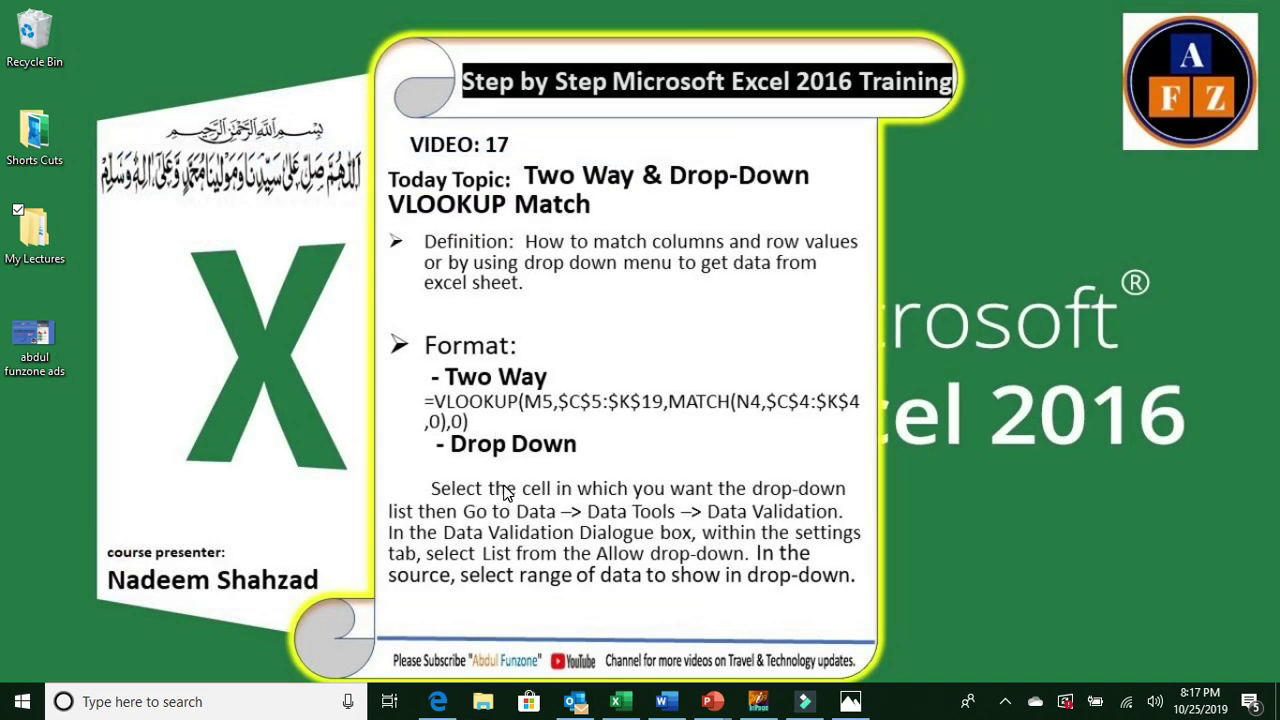
pyautogui.click(620, 701)
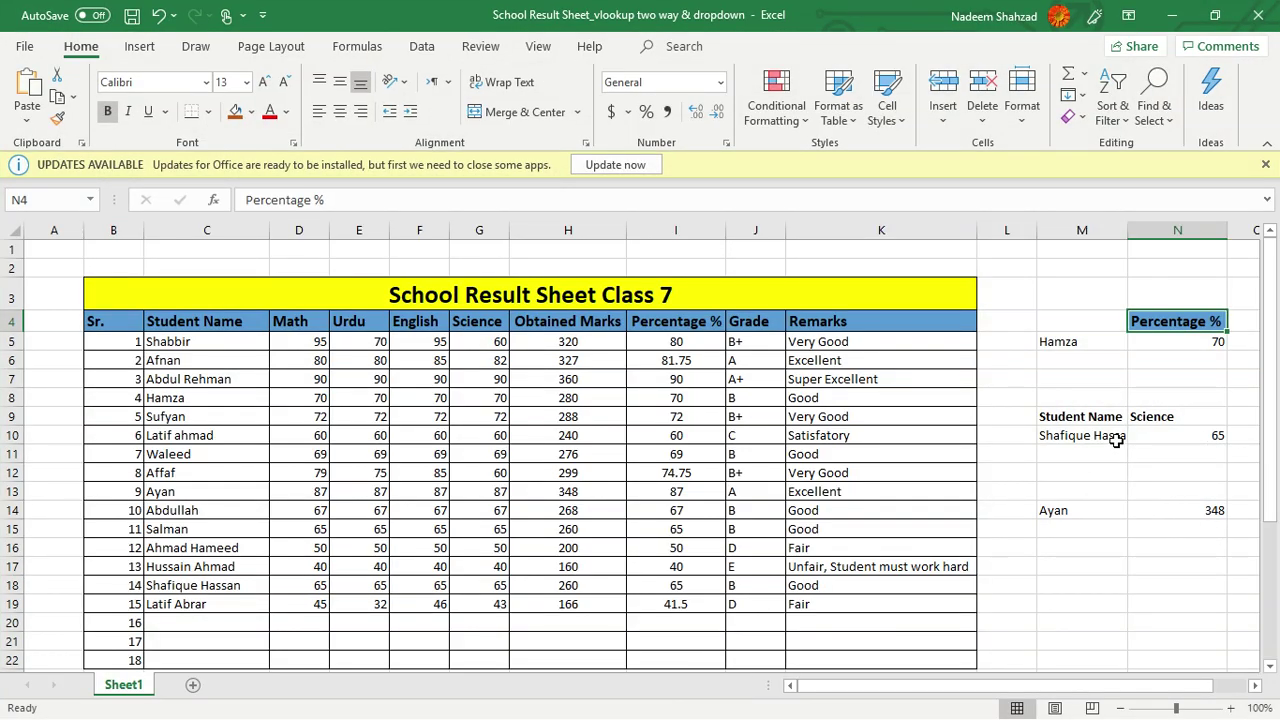
pyautogui.click(1083, 514)
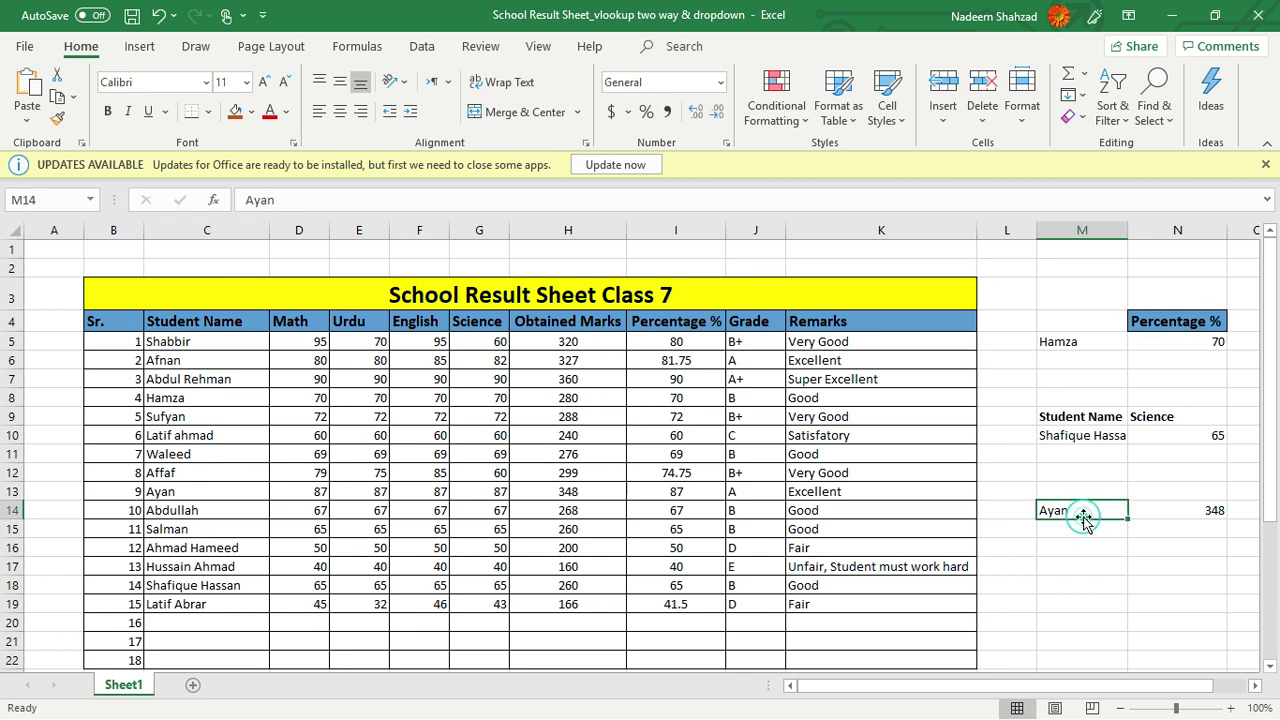
pyautogui.click(1154, 510)
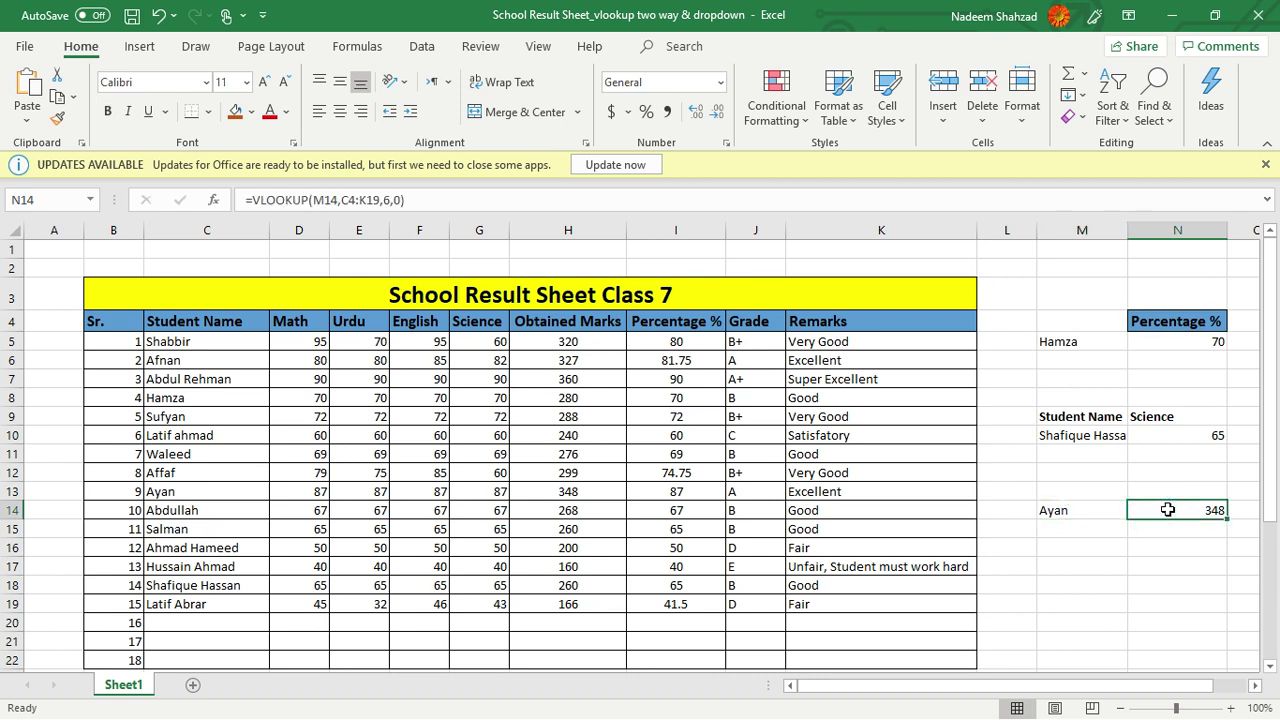
# Step: Remove the drop-down list from the student name cell M10 by setting its data validation to allow Any value
pyautogui.click(1112, 437)
pyautogui.click(1137, 436)
pyautogui.click(1137, 438)
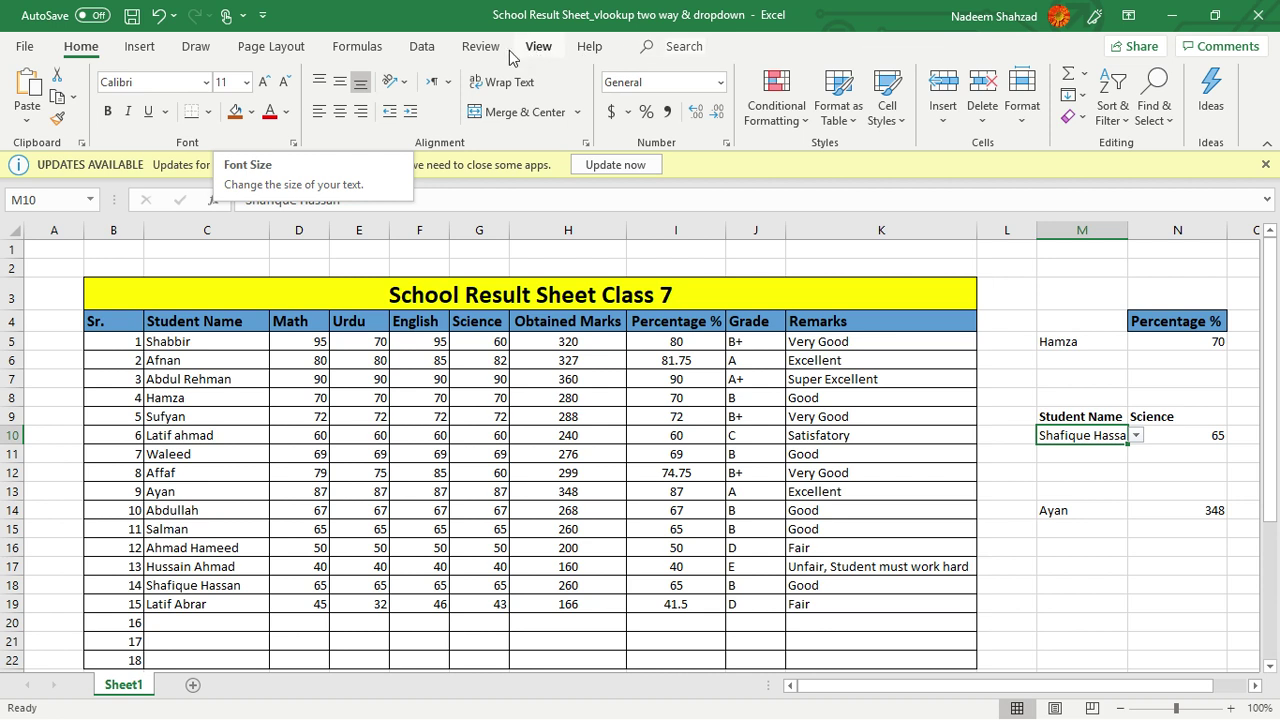
pyautogui.click(420, 47)
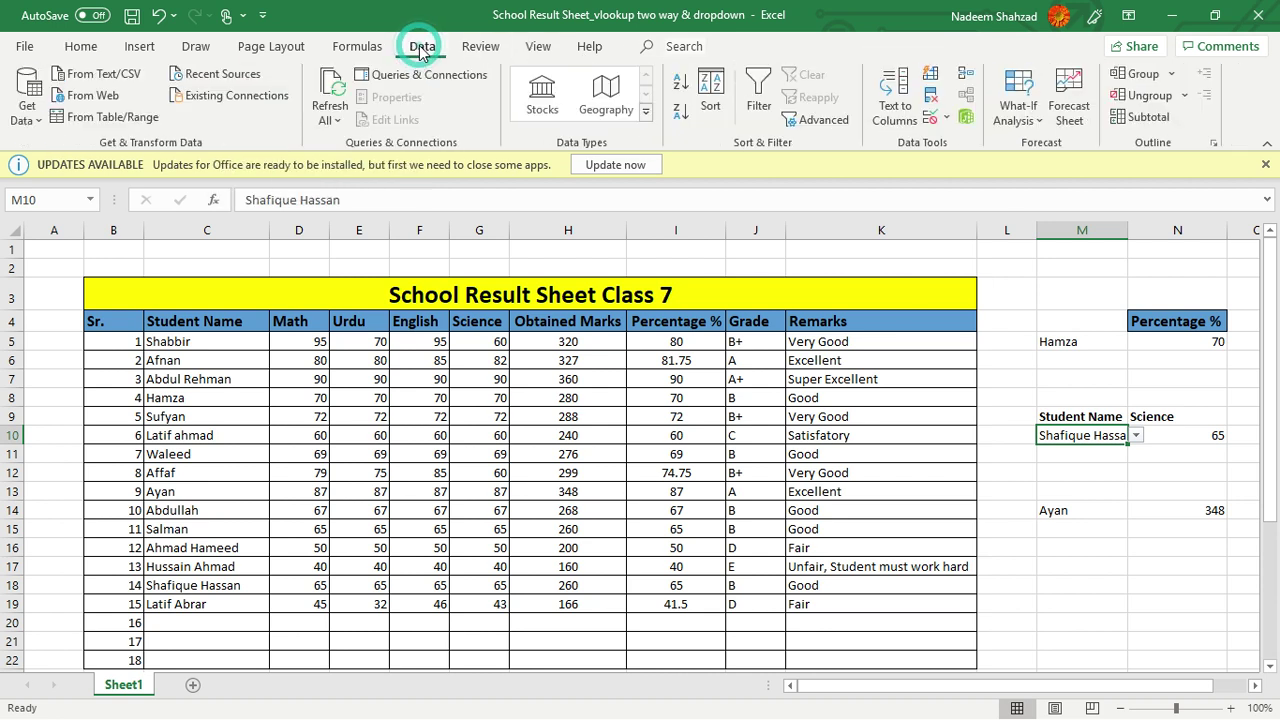
pyautogui.click(946, 117)
pyautogui.click(967, 143)
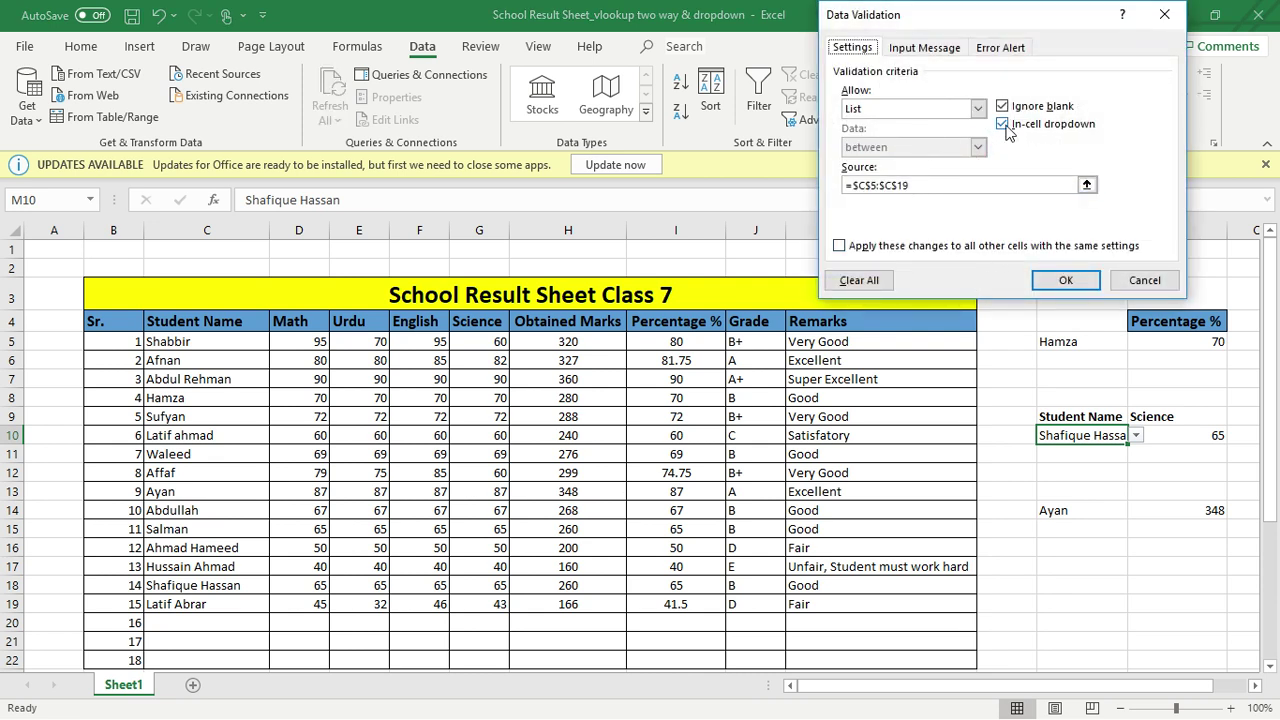
pyautogui.click(977, 108)
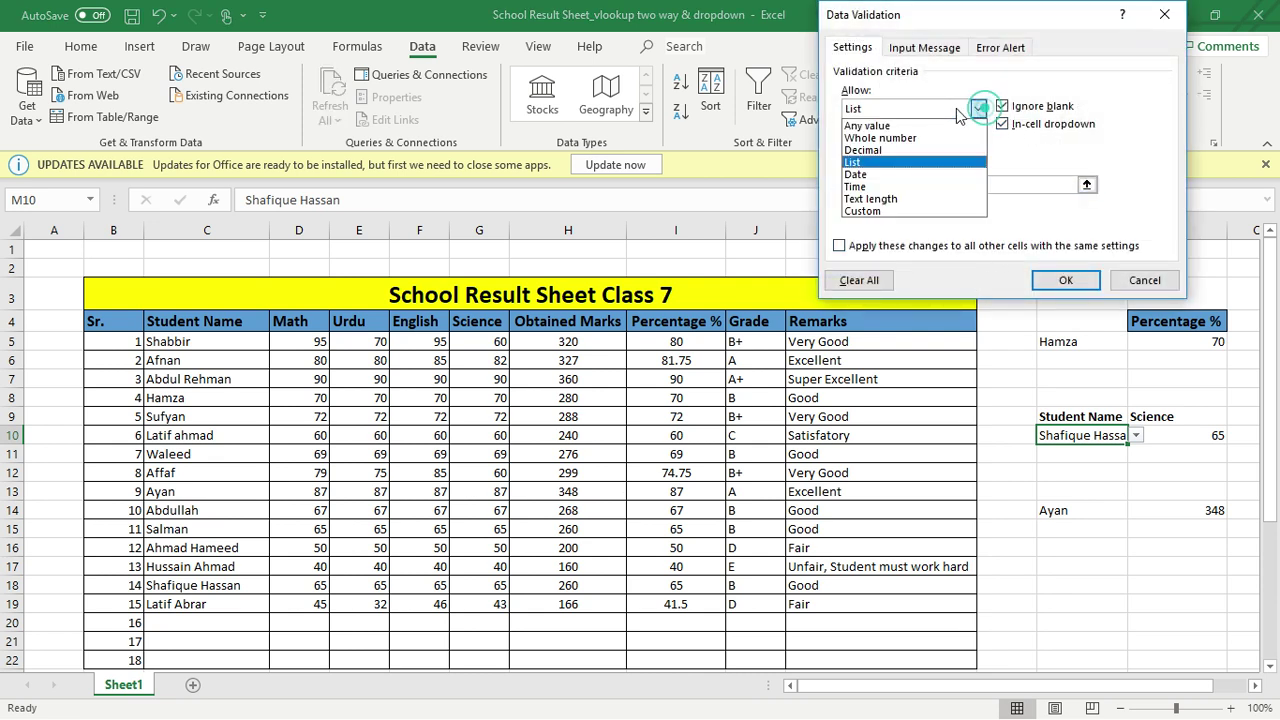
pyautogui.click(870, 124)
pyautogui.click(1066, 280)
pyautogui.click(1162, 472)
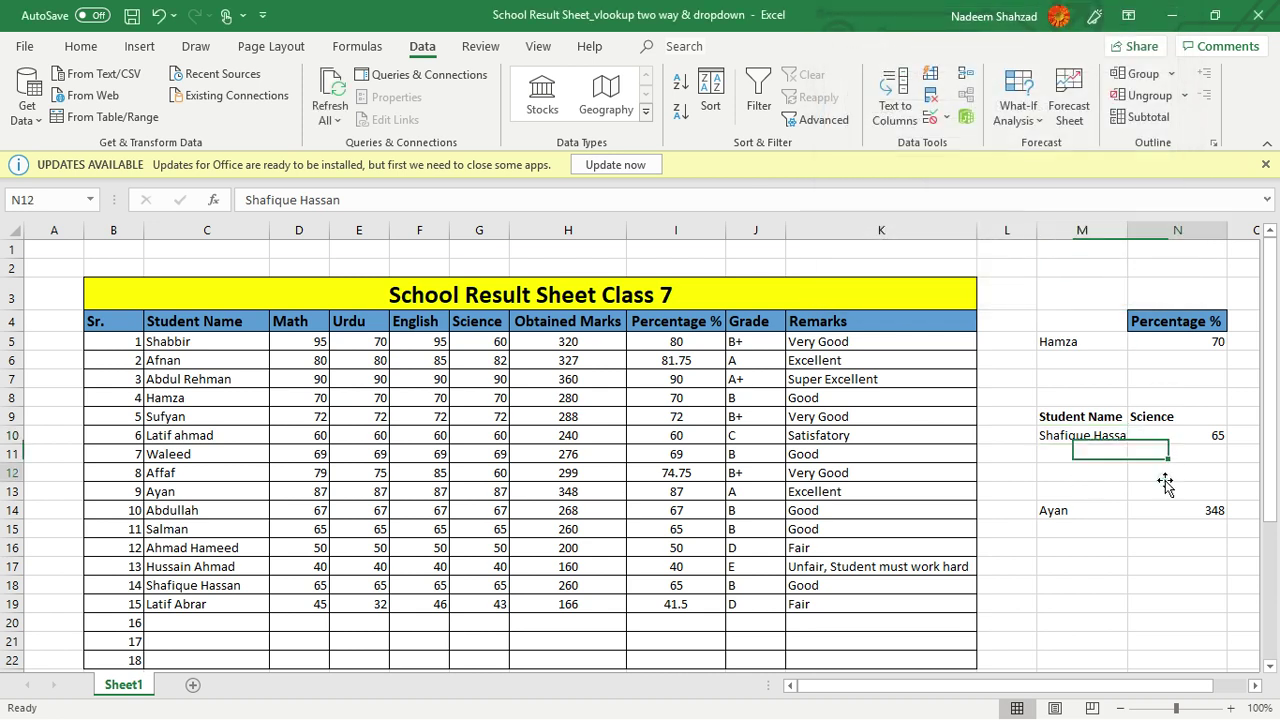
# Step: Remove the drop-down list from the subject heading cell N9 by setting its data validation to allow Any value
pyautogui.click(1182, 420)
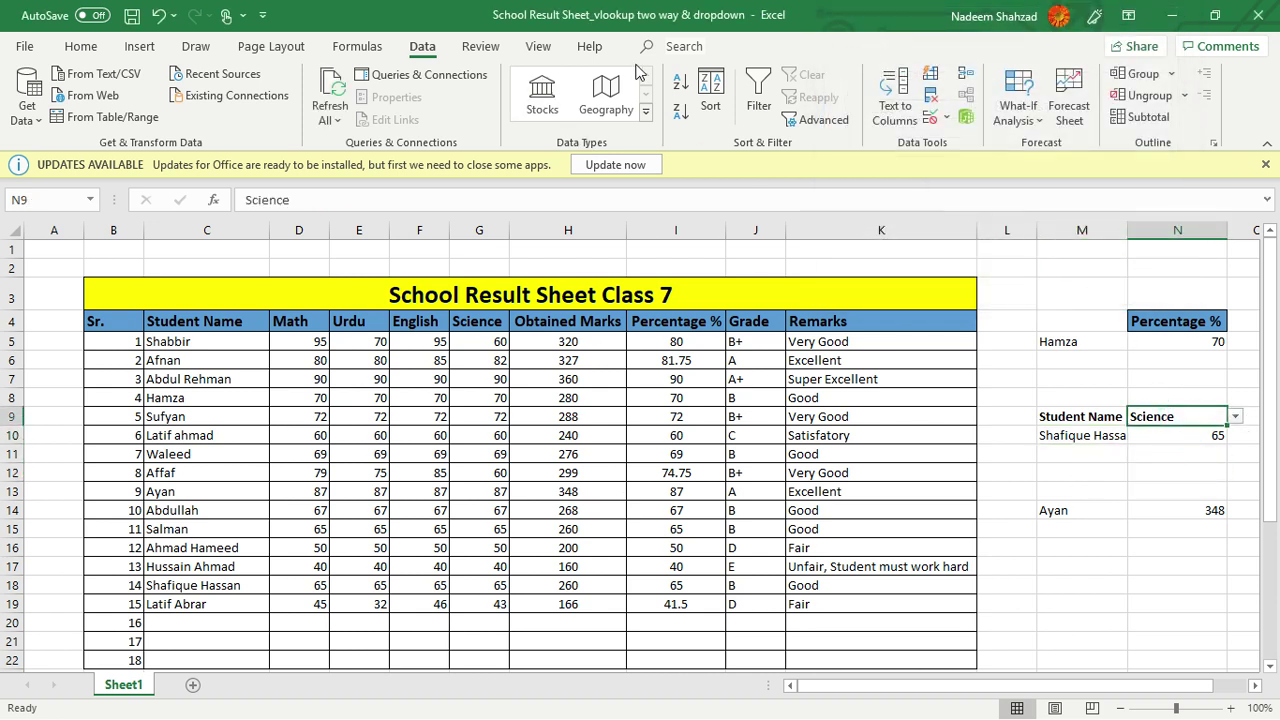
pyautogui.click(946, 120)
pyautogui.click(962, 138)
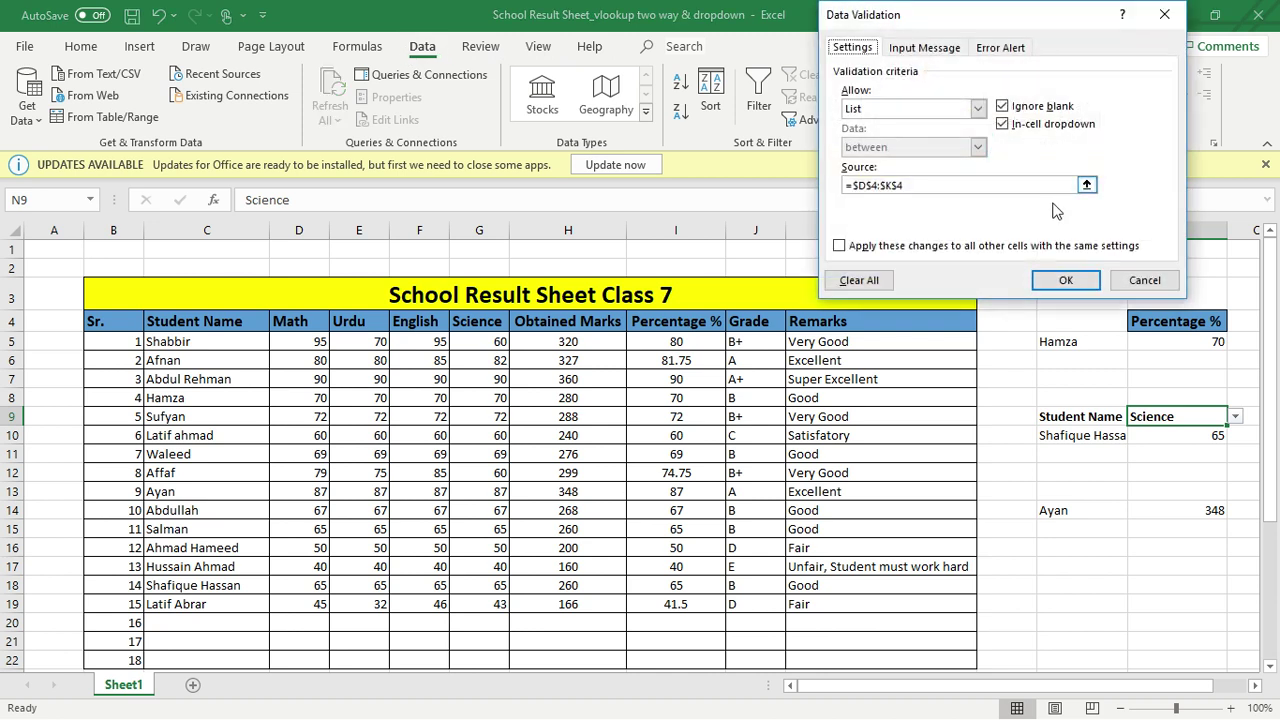
pyautogui.click(978, 108)
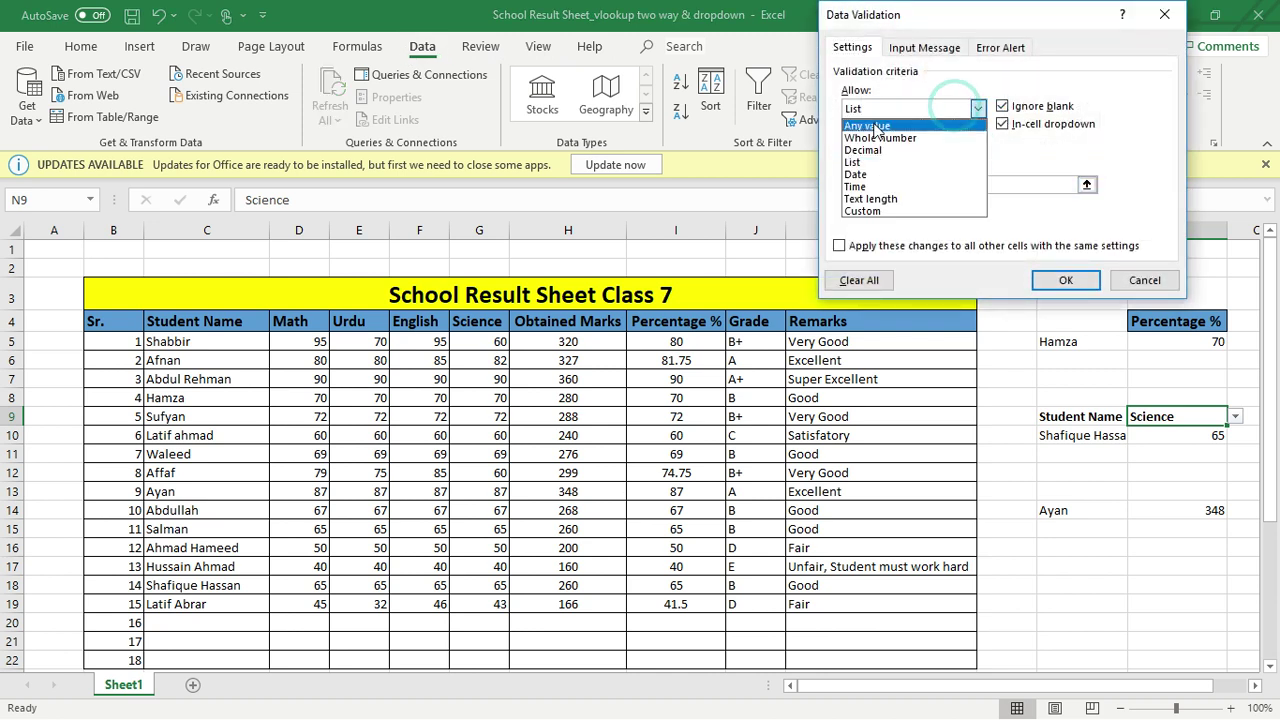
pyautogui.click(870, 122)
pyautogui.click(1062, 280)
pyautogui.click(1138, 508)
# Step: Review the student name in M10 and the two-way VLOOKUP and MATCH formula in N10
pyautogui.click(1085, 436)
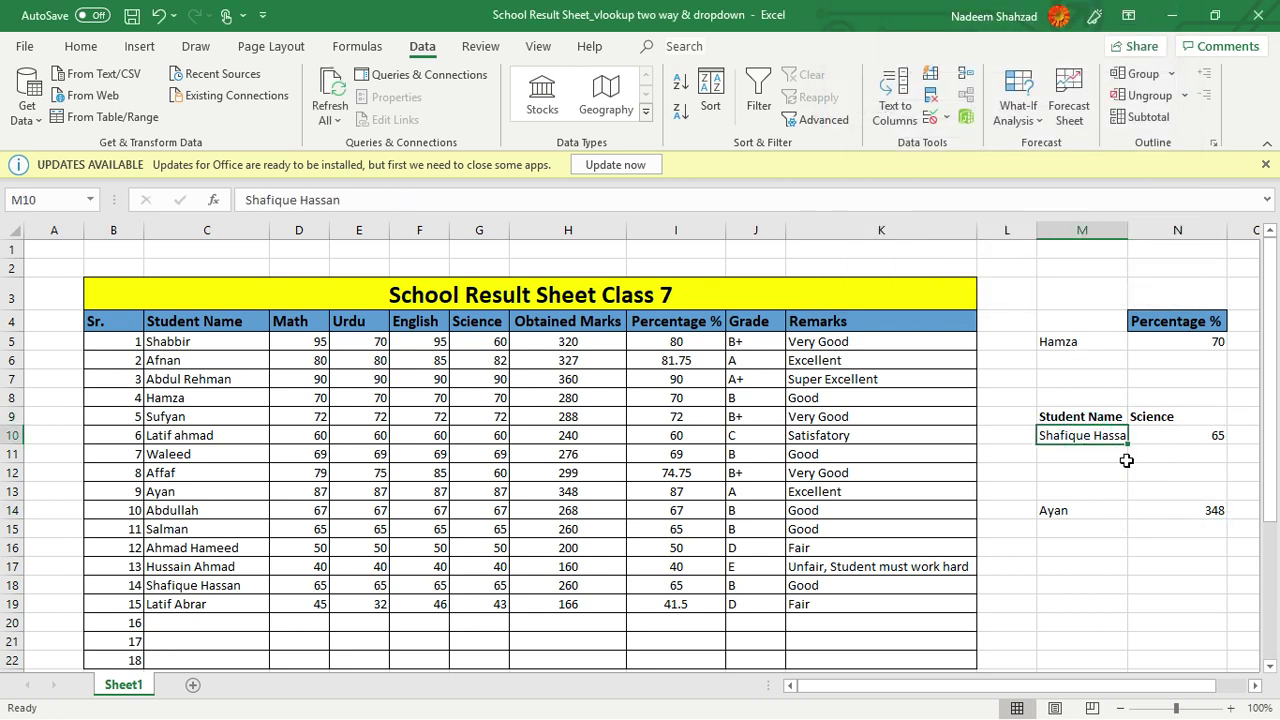
pyautogui.click(1224, 442)
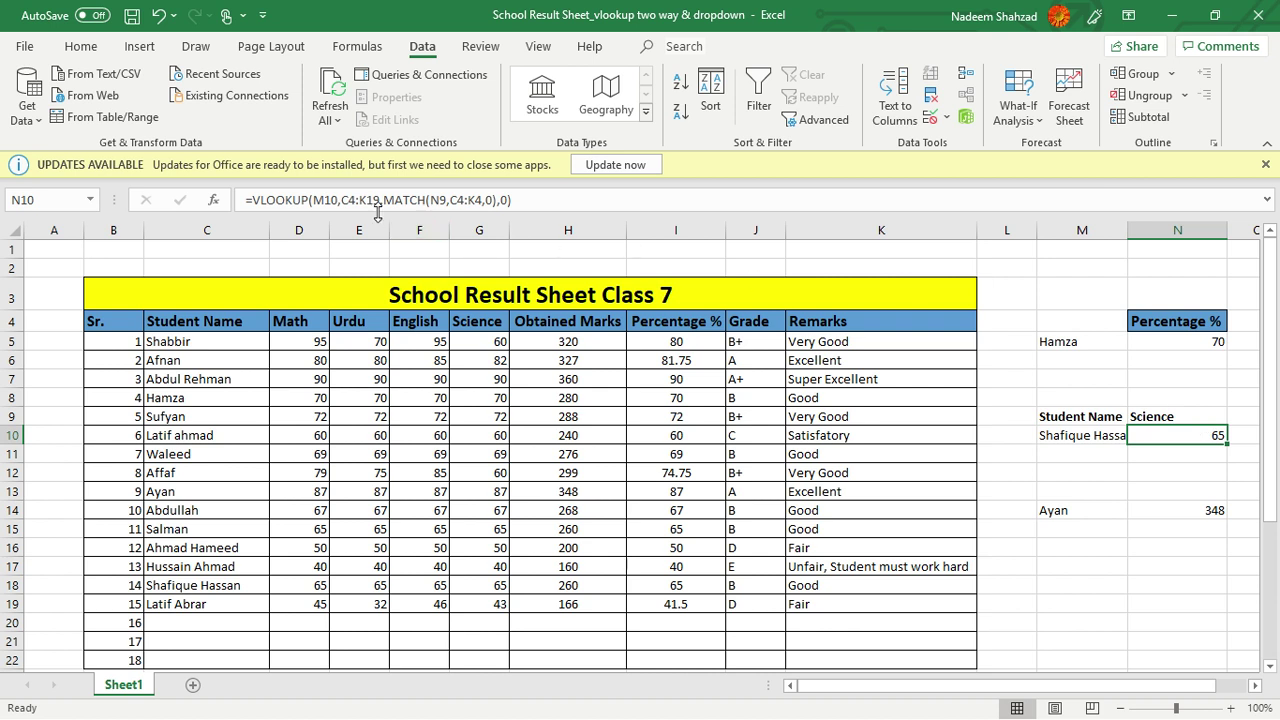
pyautogui.click(1094, 489)
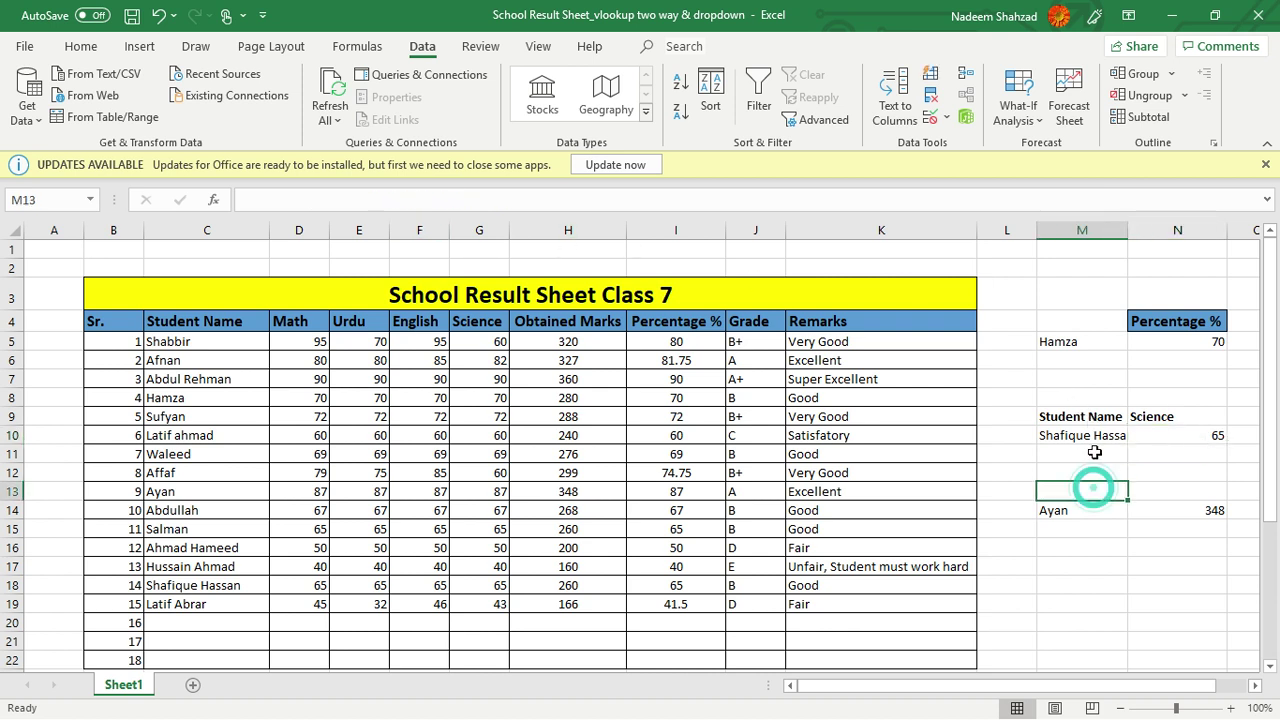
pyautogui.click(1094, 440)
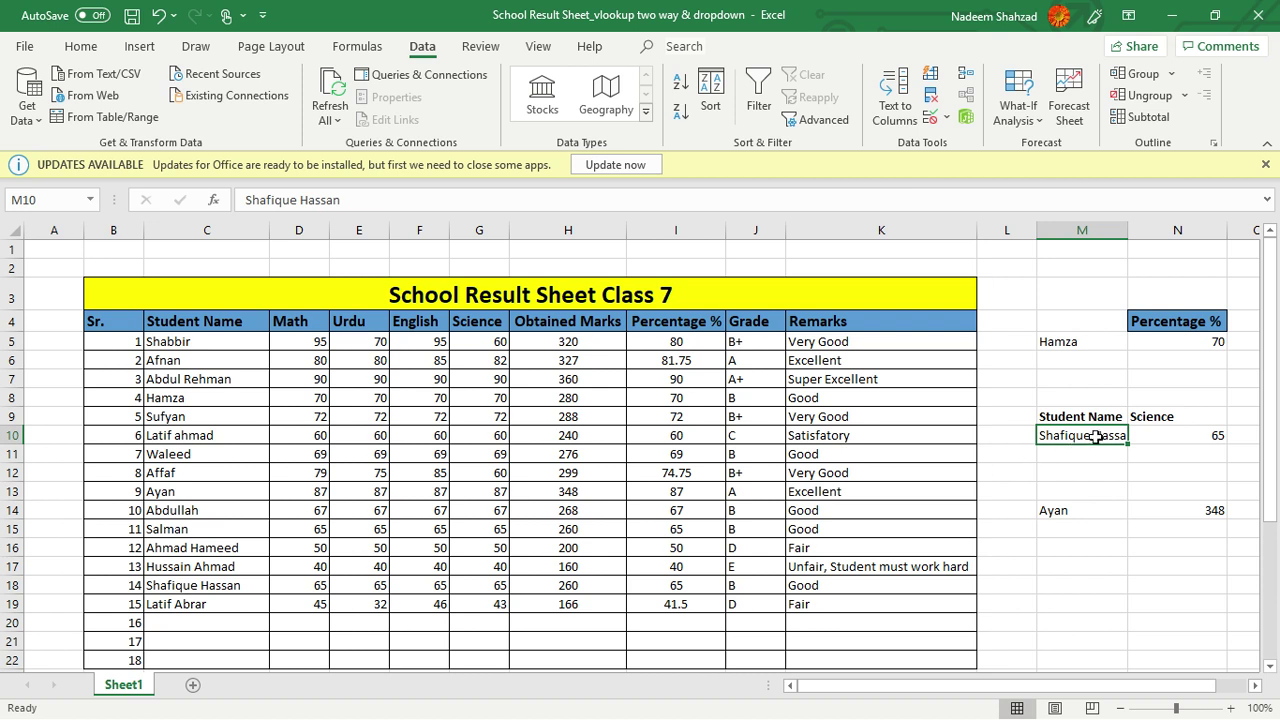
pyautogui.click(1114, 510)
# Step: Add a List data validation to the student name cell M10 with the source =$C$5:$C$19
pyautogui.click(1105, 440)
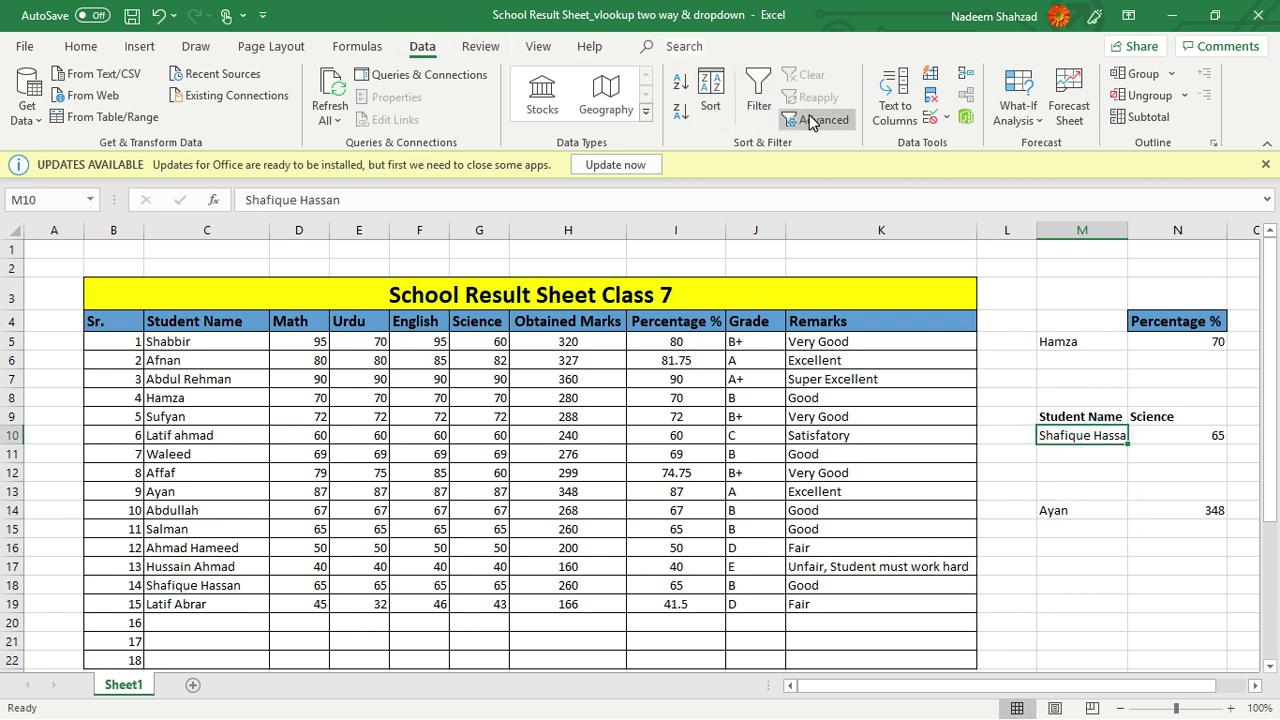
pyautogui.click(931, 118)
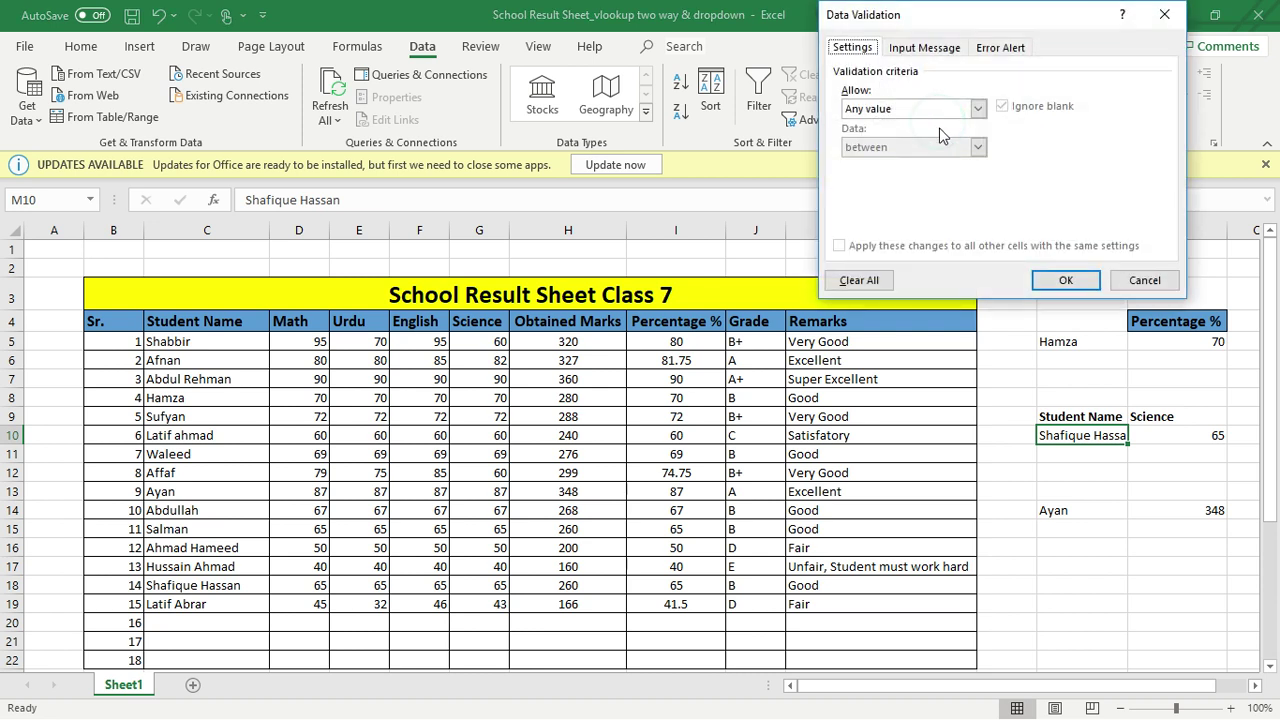
pyautogui.click(912, 108)
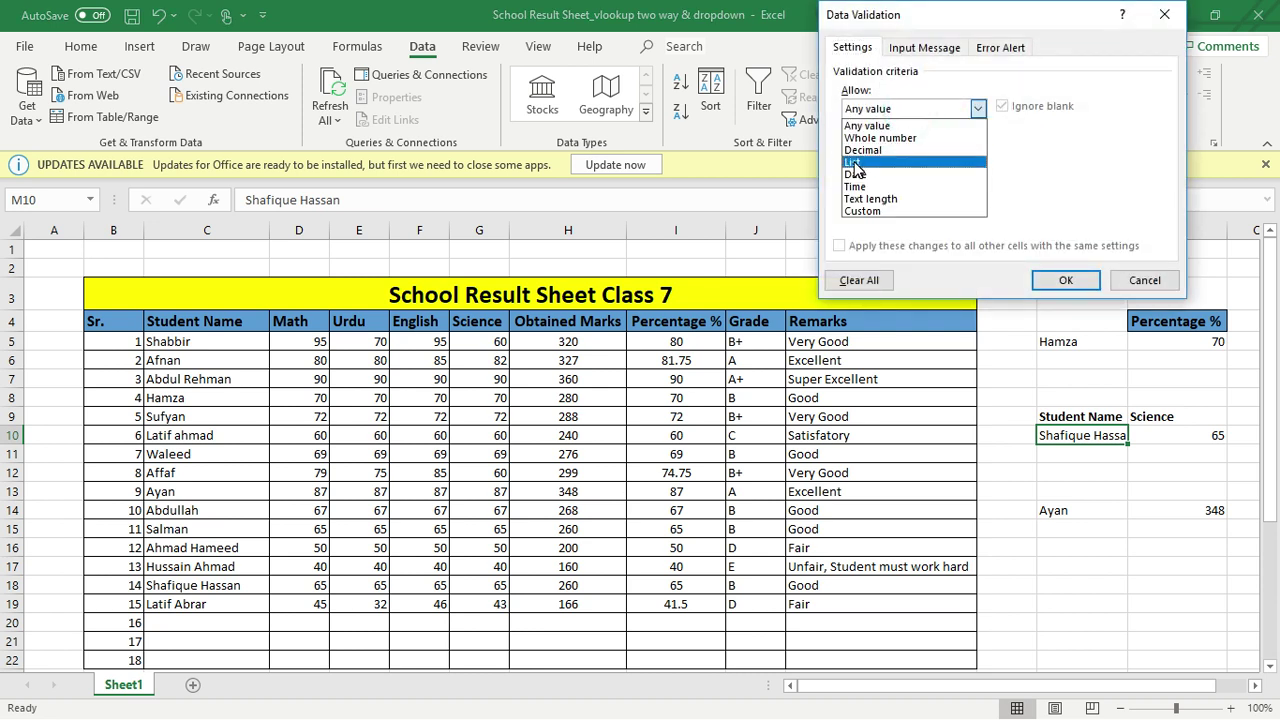
pyautogui.click(860, 164)
pyautogui.click(976, 184)
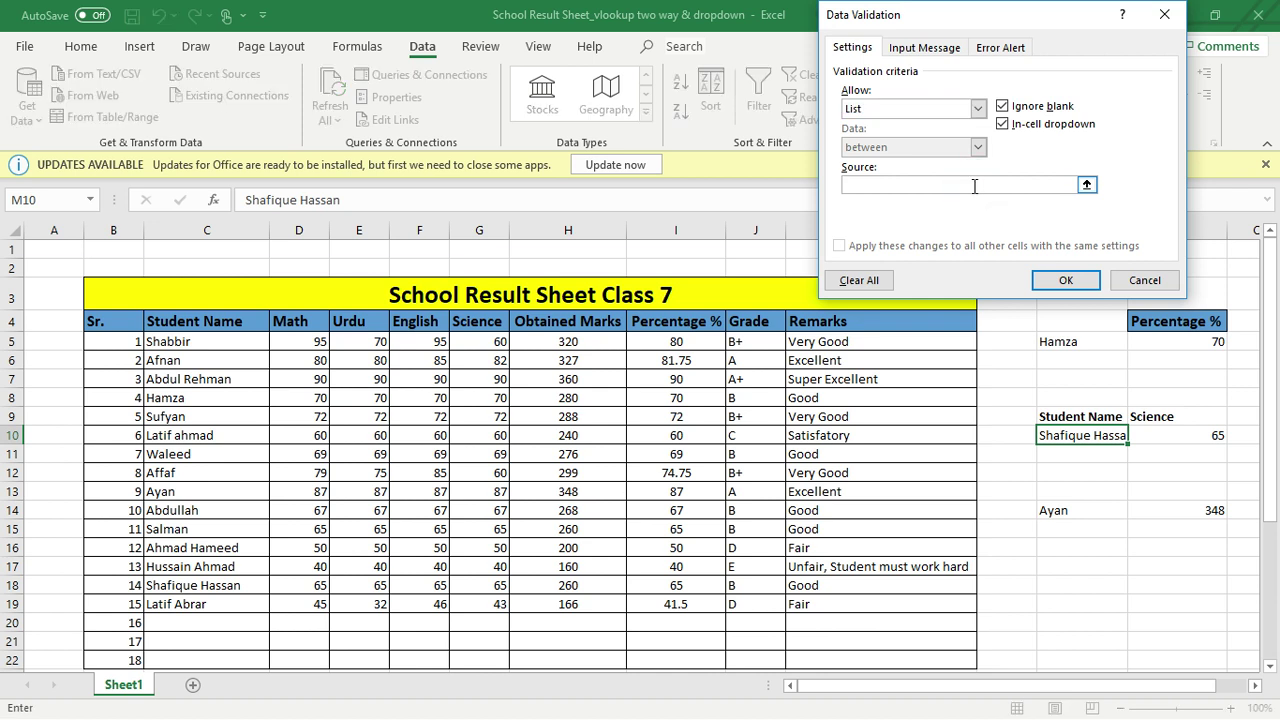
pyautogui.click(180, 344)
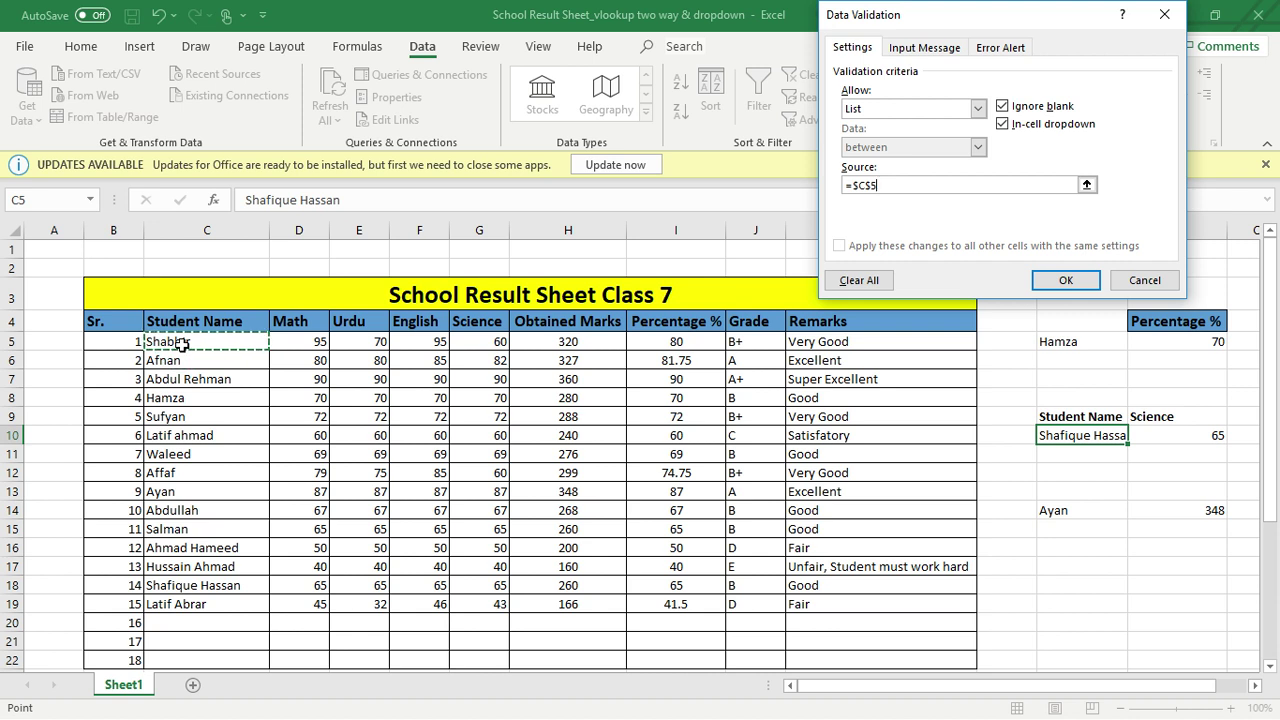
pyautogui.moveTo(180, 344); pyautogui.dragTo(230, 600)
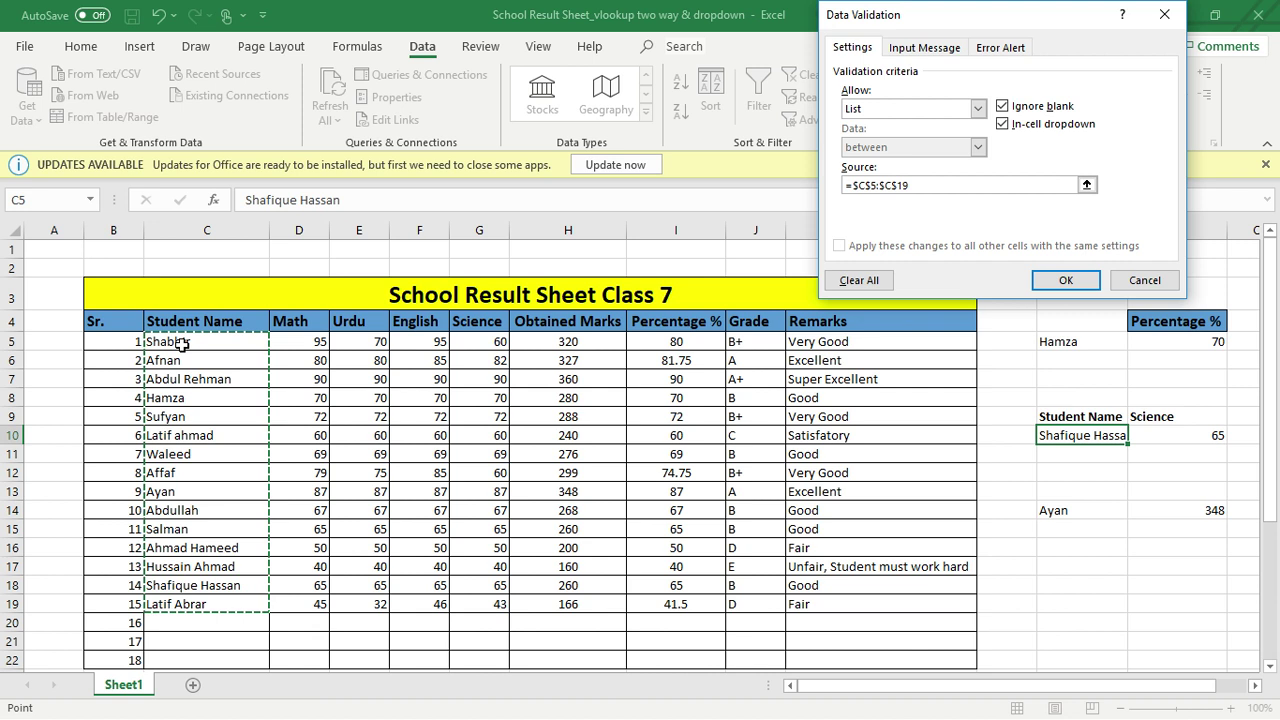
pyautogui.click(1064, 280)
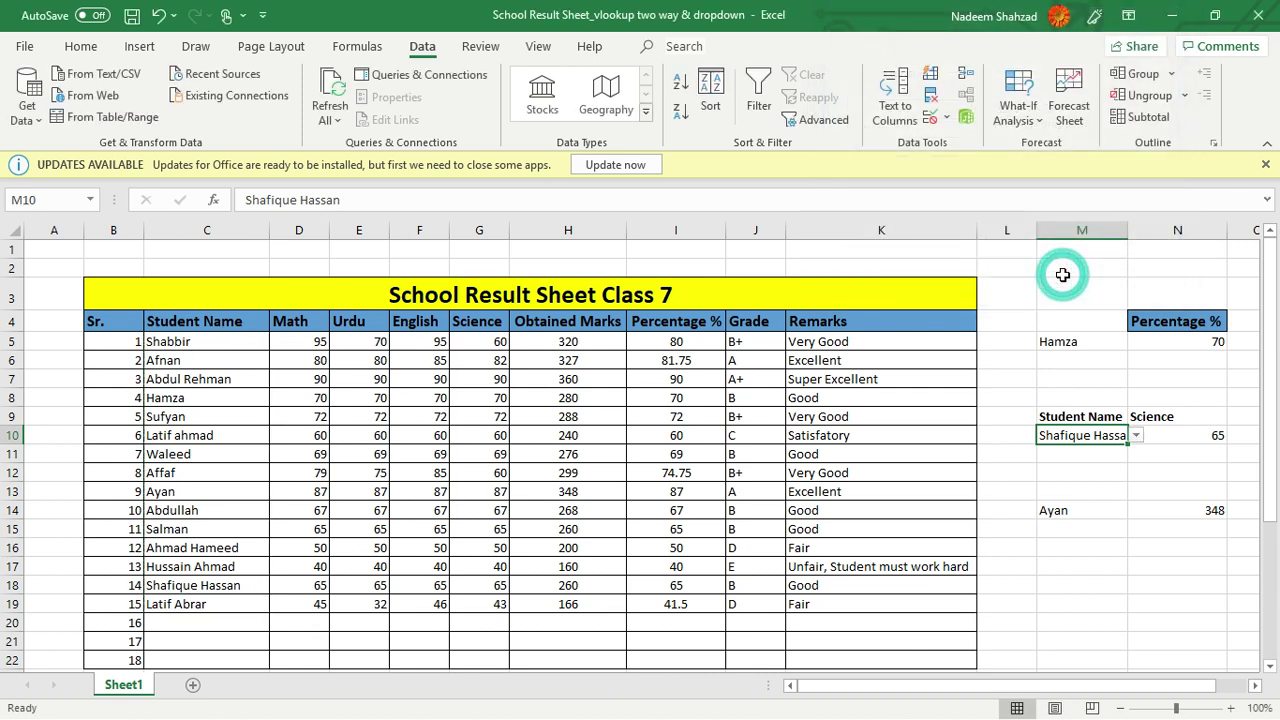
# Step: Test the drop-down list in M10 by choosing the student of Sr. 2 and then the student of Sr. 5
pyautogui.click(1122, 478)
pyautogui.click(1113, 437)
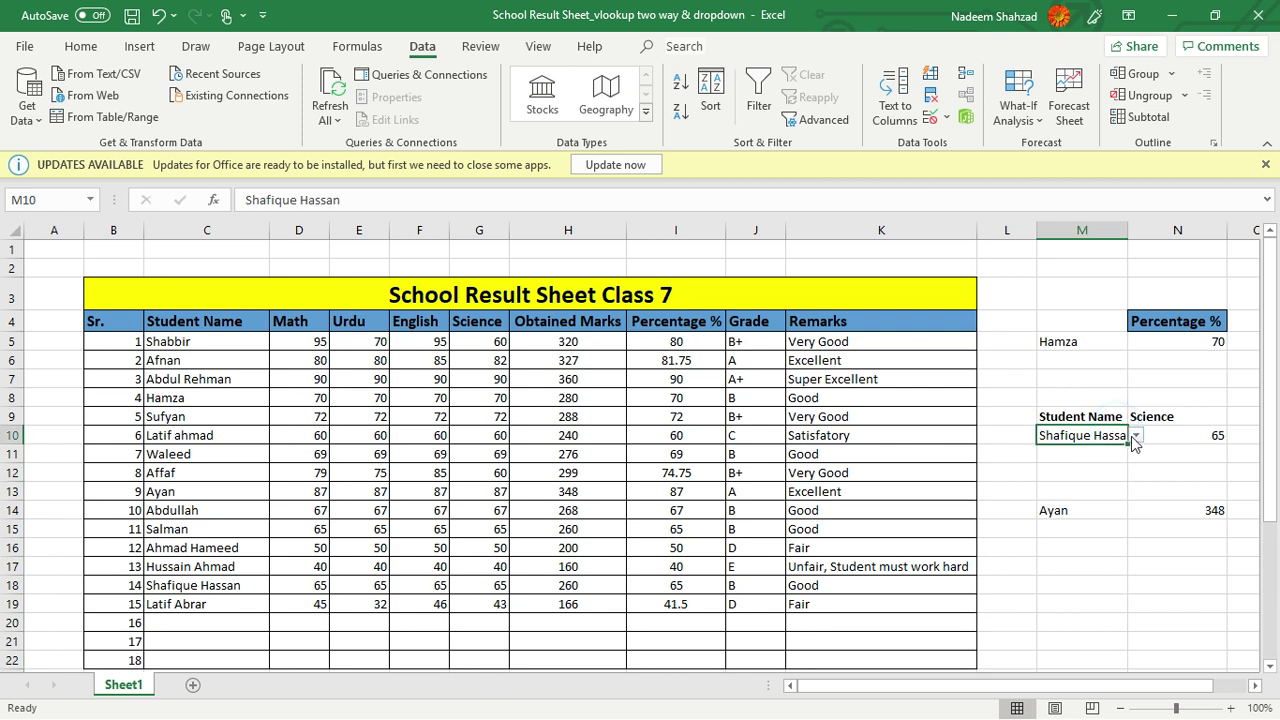
pyautogui.click(1136, 436)
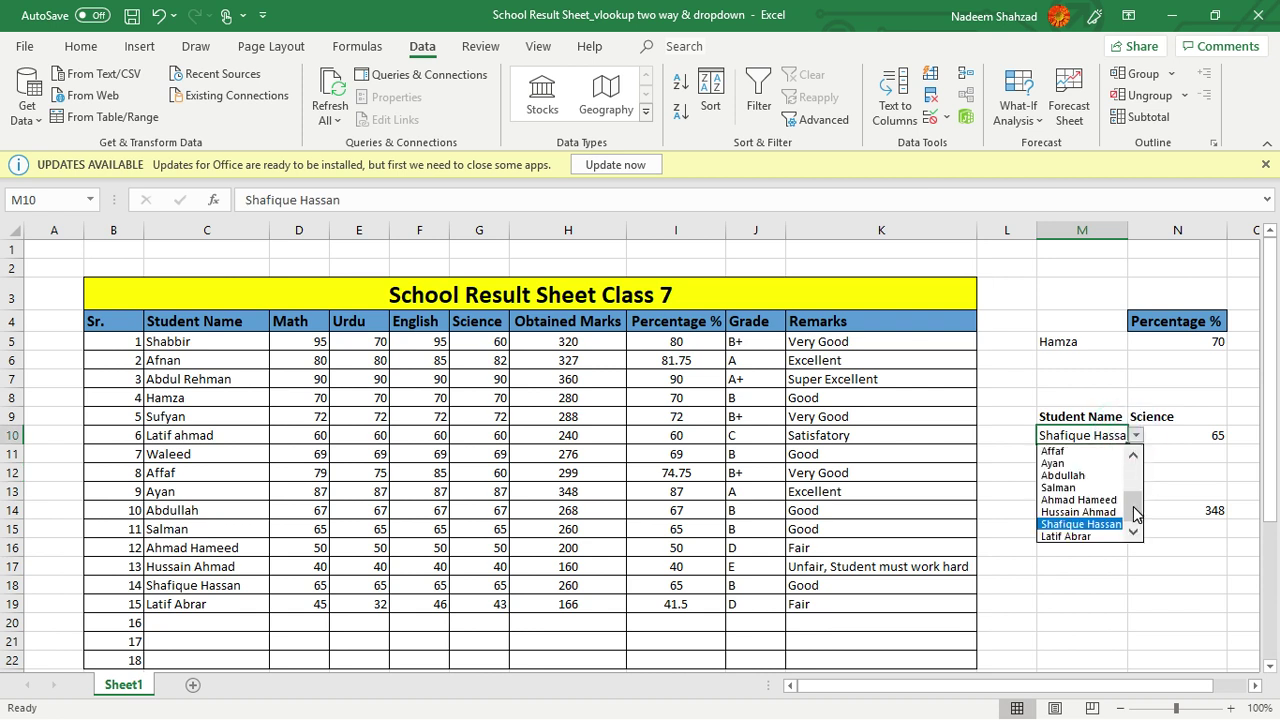
pyautogui.moveTo(1136, 515); pyautogui.dragTo(1137, 487)
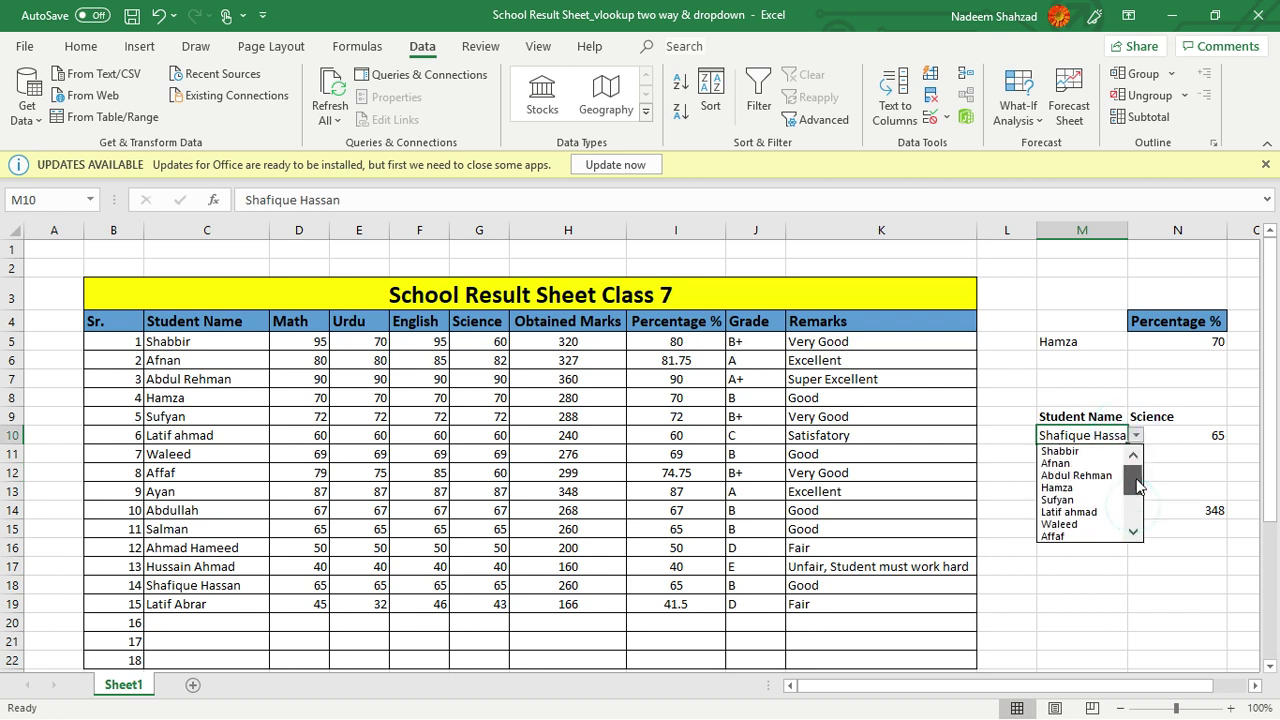
pyautogui.click(1056, 463)
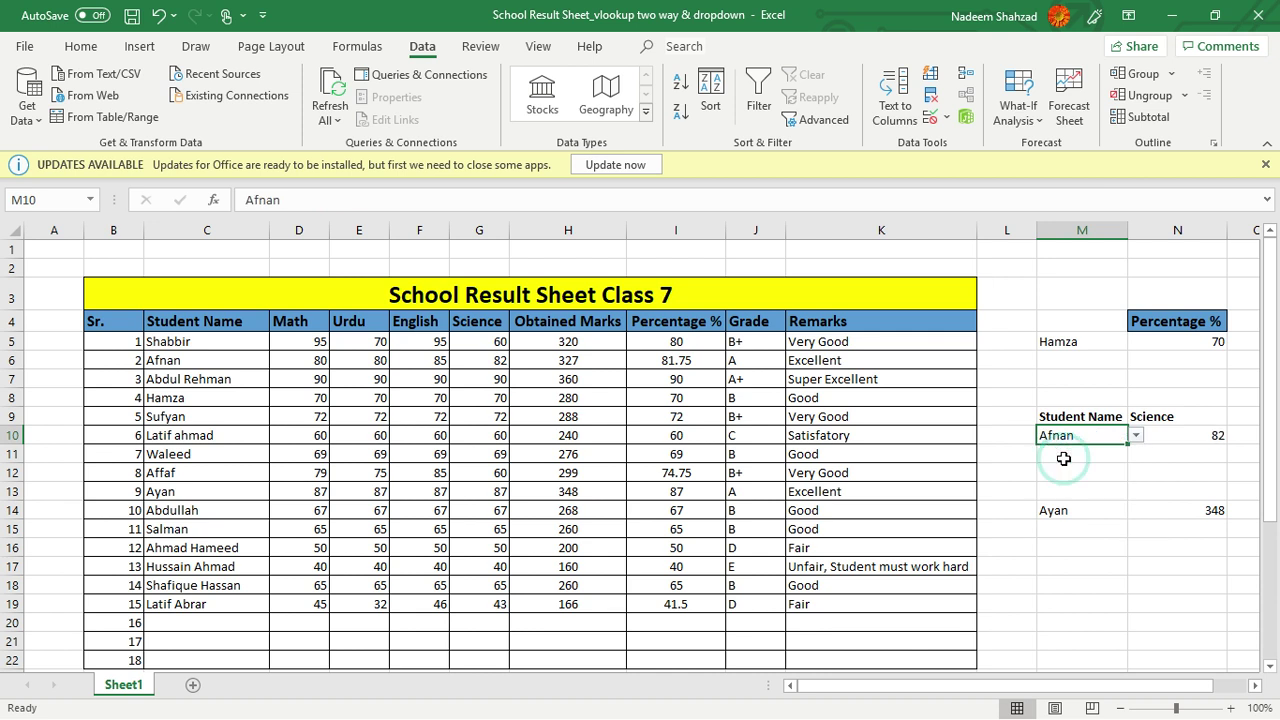
pyautogui.click(1136, 436)
pyautogui.click(1070, 488)
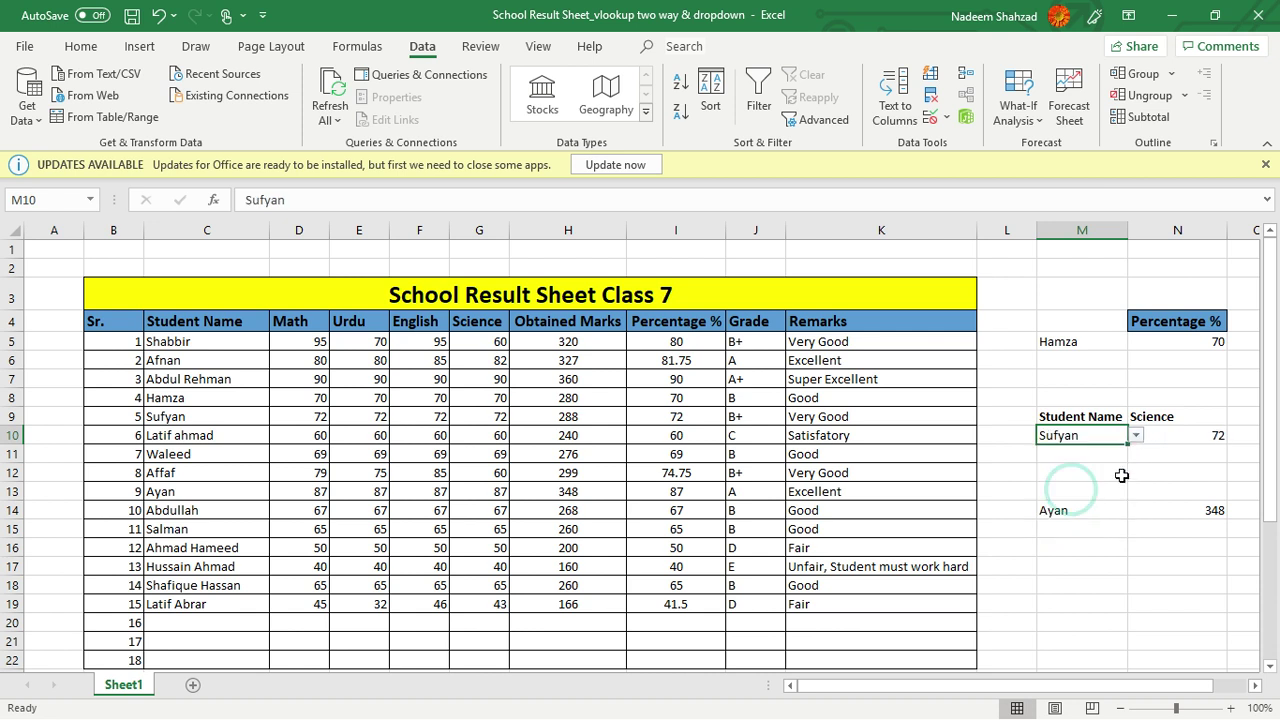
# Step: Replace the subject heading in N9 with English
pyautogui.click(1181, 418)
pyautogui.doubleClick(1181, 418)
pyautogui.doubleClick(1181, 418)
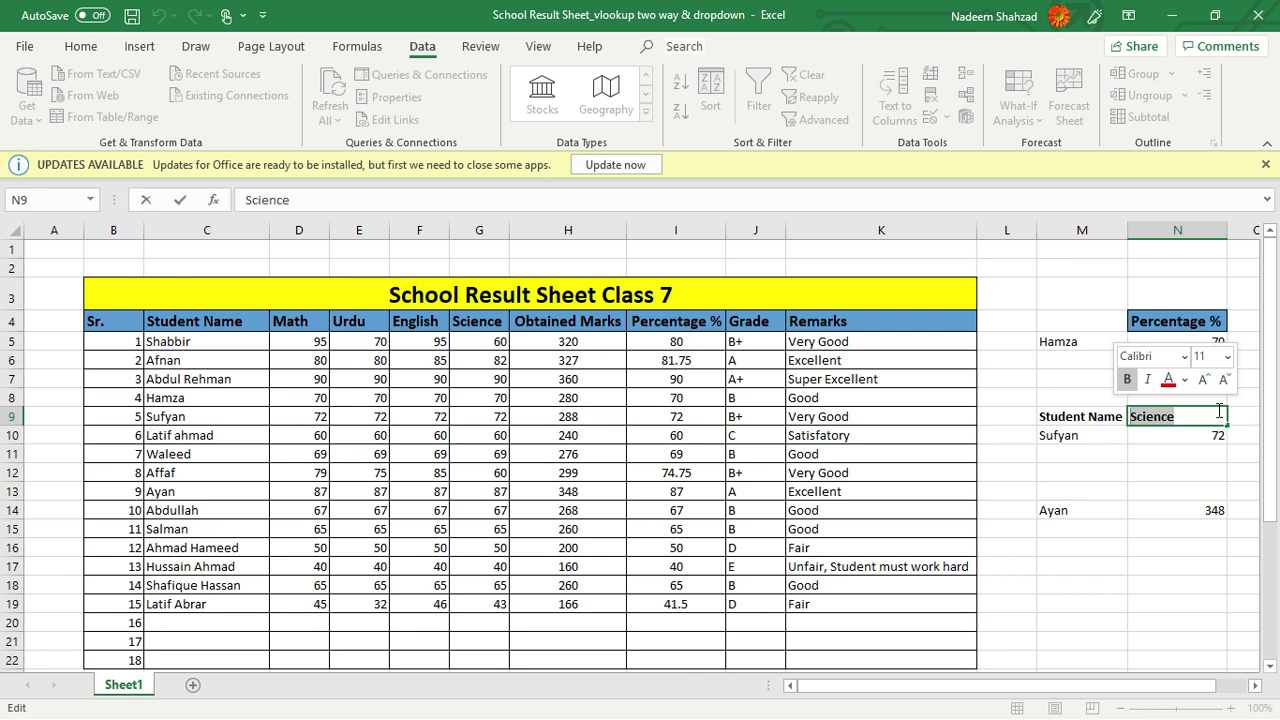
pyautogui.write('Eg')
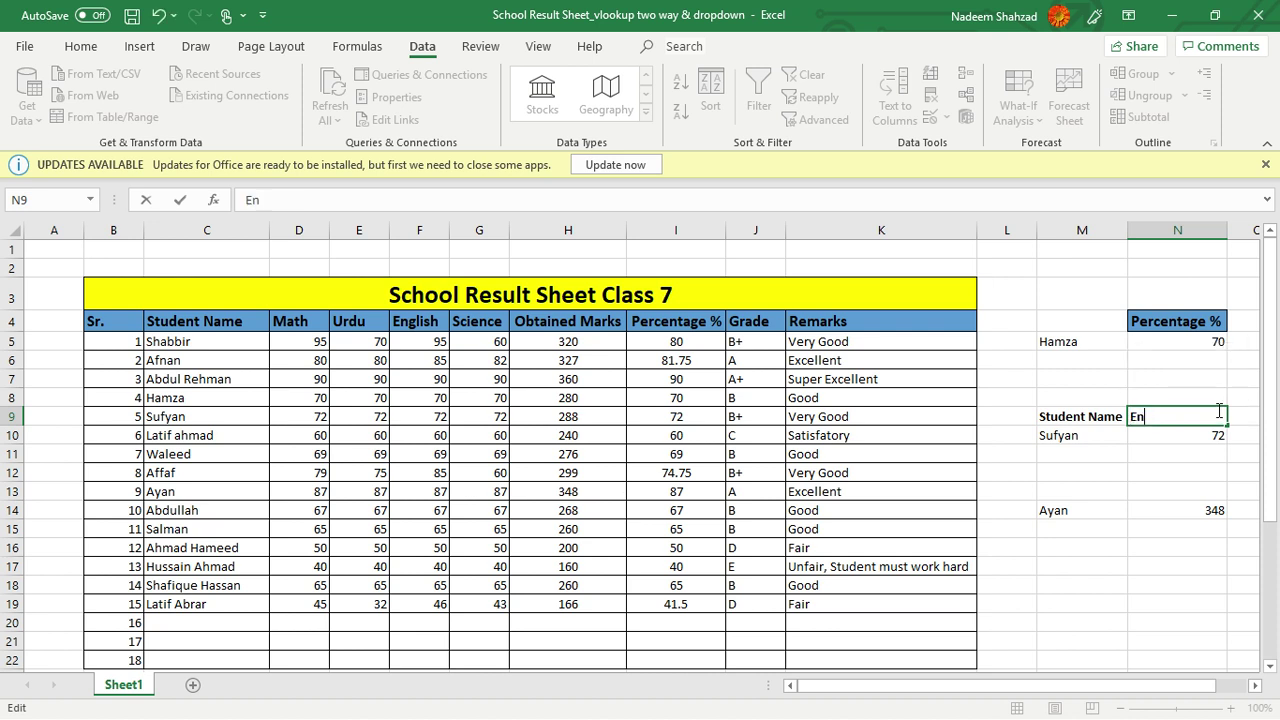
pyautogui.press('Return')
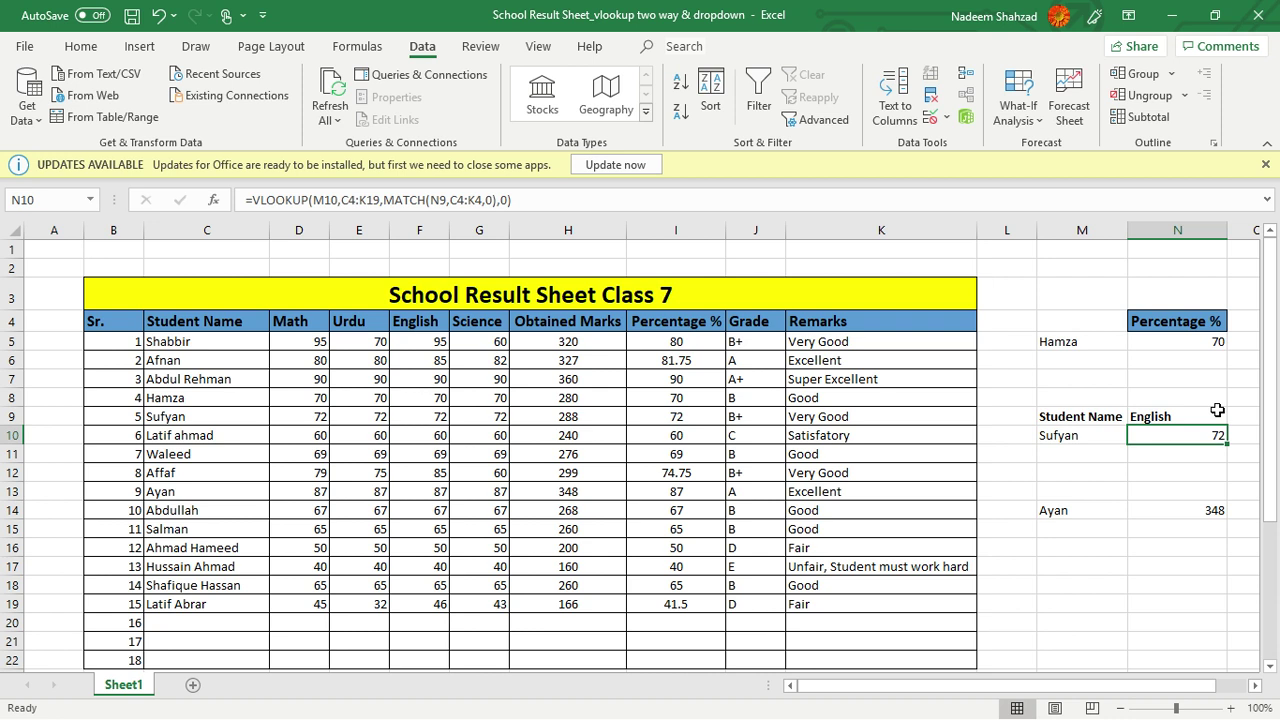
# Step: Choose the student of Sr. 7 from the drop-down list in M10 and check the lookup result in N10
pyautogui.click(1090, 430)
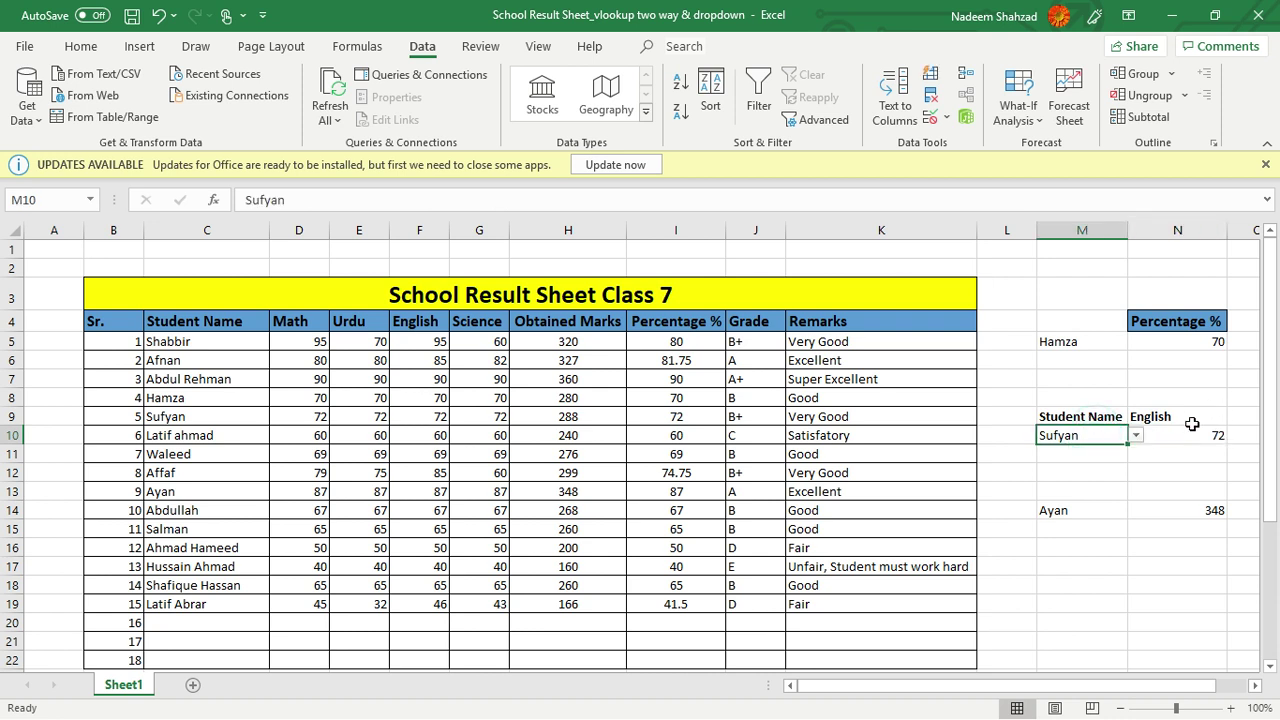
pyautogui.click(1137, 437)
pyautogui.click(1072, 484)
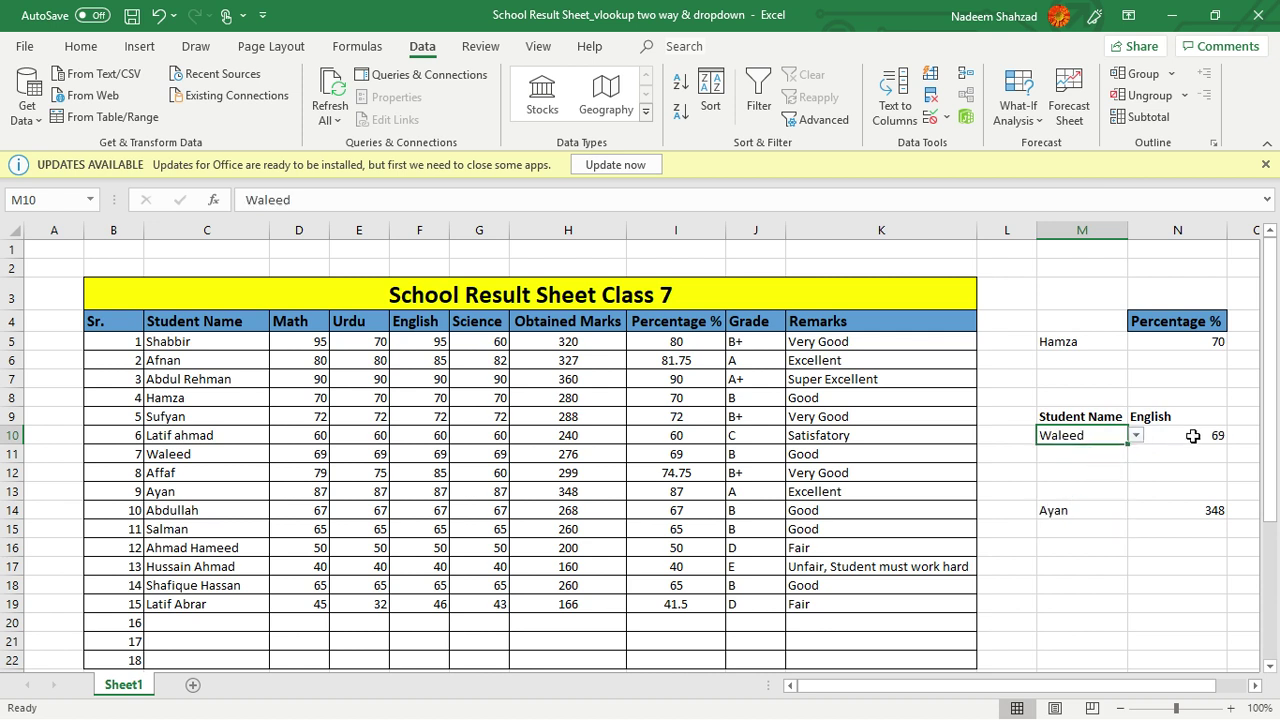
pyautogui.click(1193, 436)
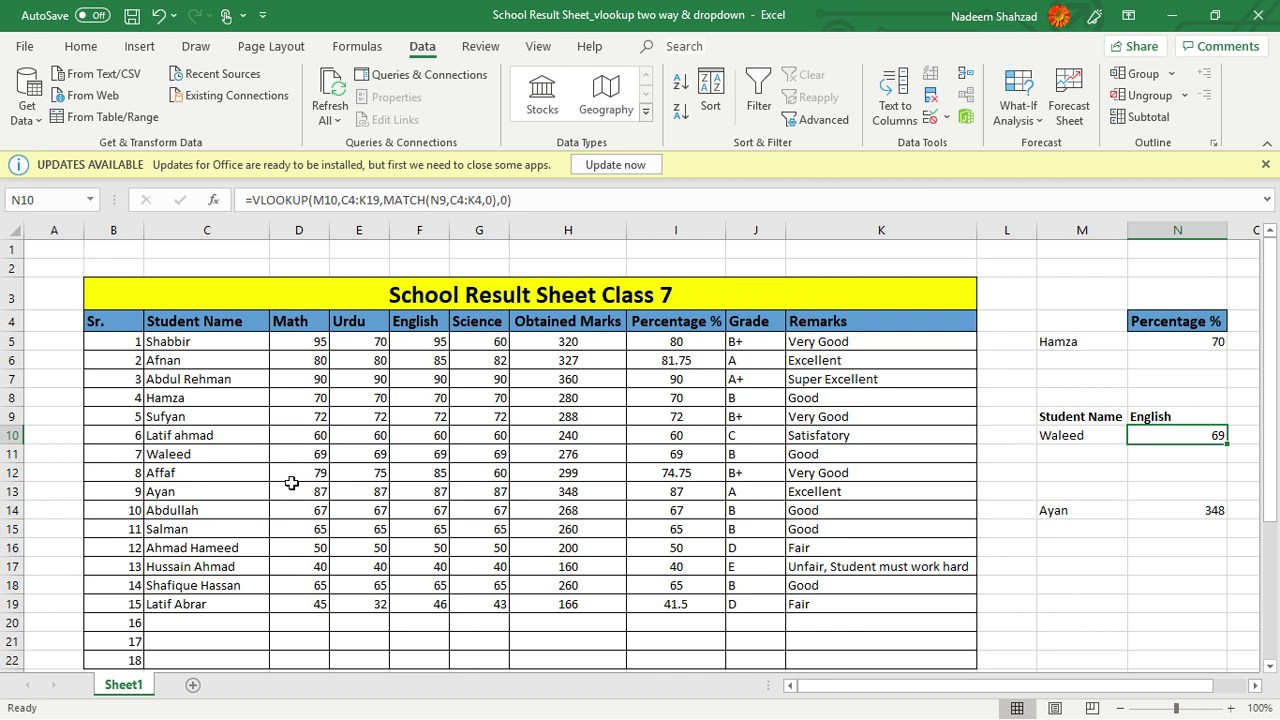
# Step: Enter the name of student Sr. 8 in M10 and check the lookup result in N10
pyautogui.click(1088, 435)
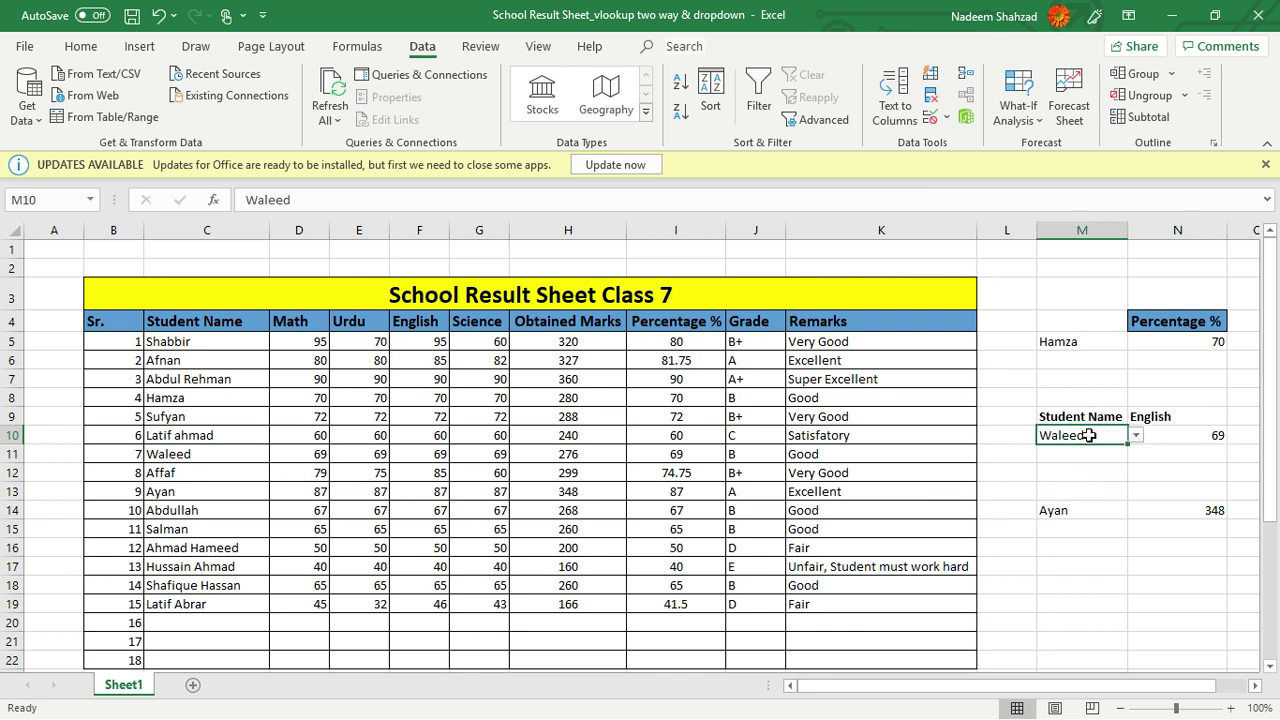
pyautogui.write('Affaf')
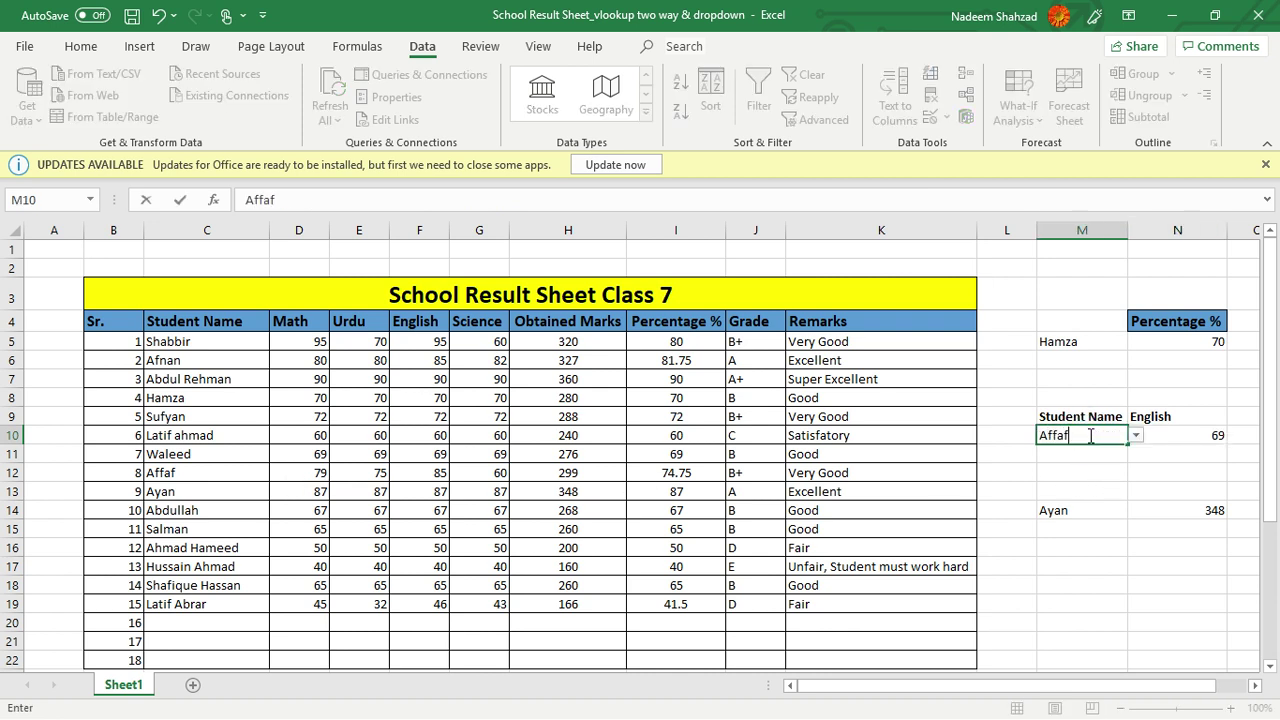
pyautogui.press('Return')
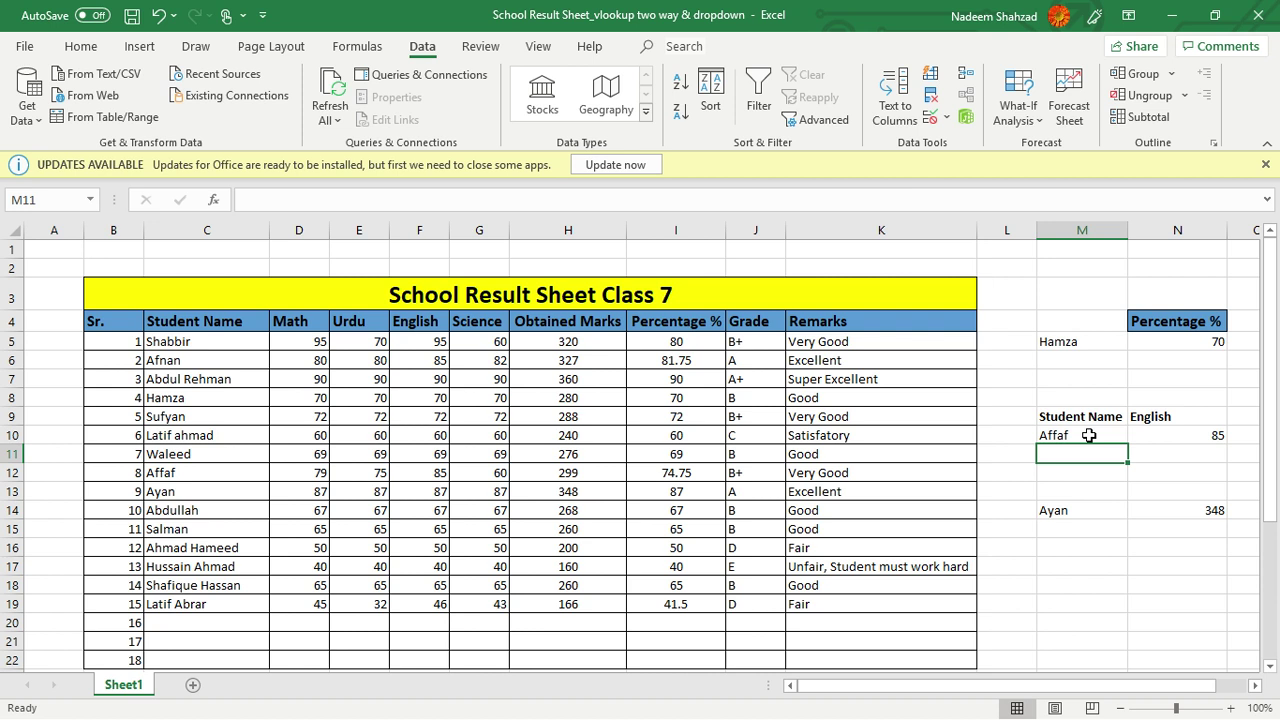
pyautogui.click(1204, 439)
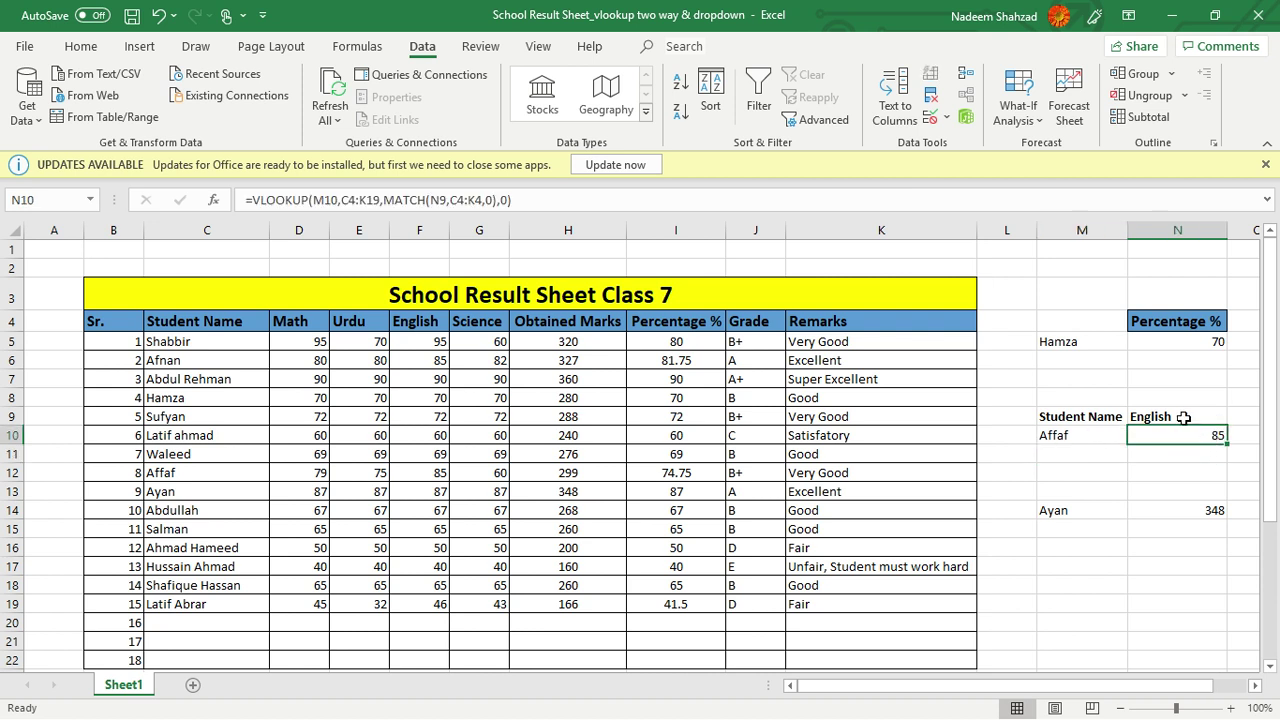
# Step: Replace the subject heading in N9 with Science and review the lookup inputs in M10 and N9
pyautogui.click(1181, 416)
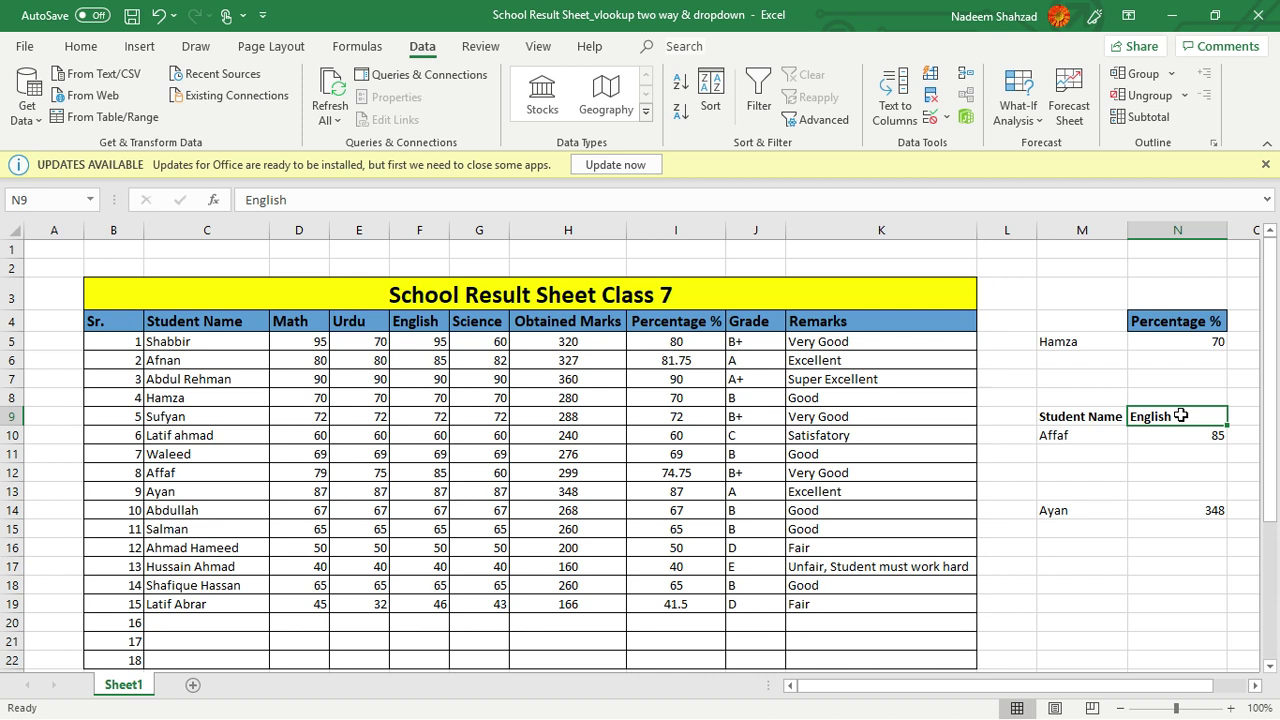
pyautogui.write('Se')
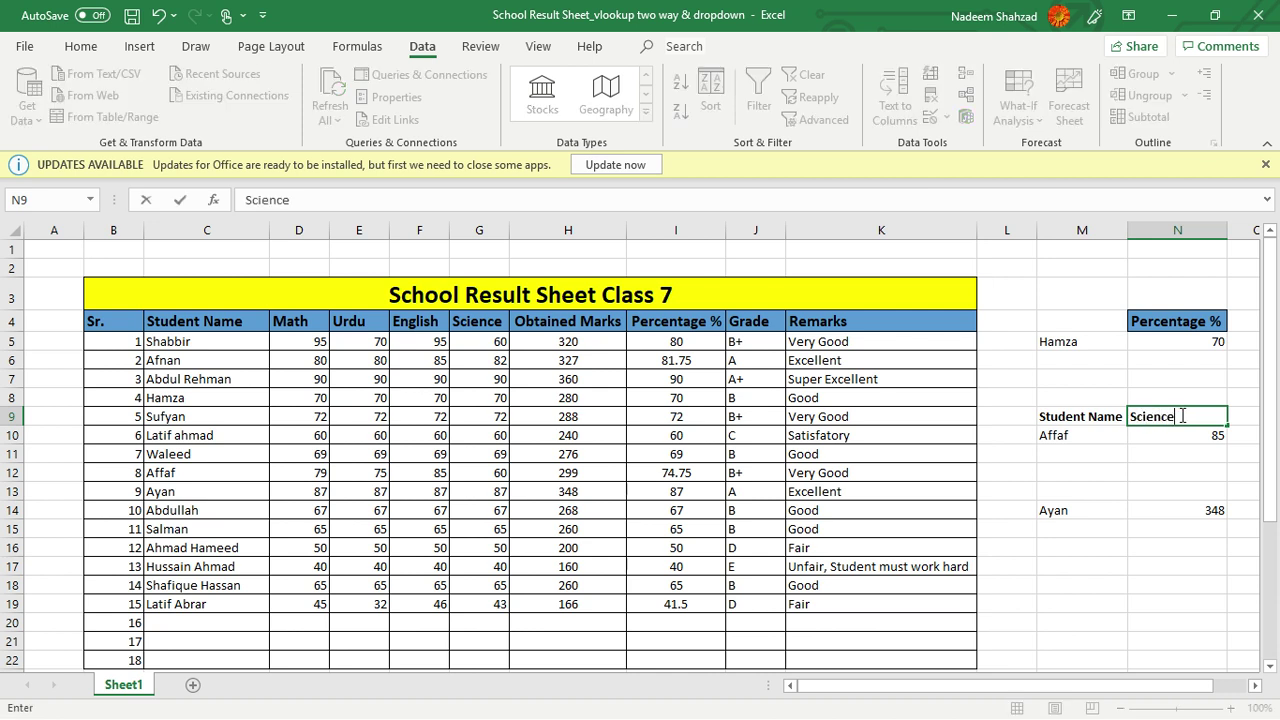
pyautogui.press('Return')
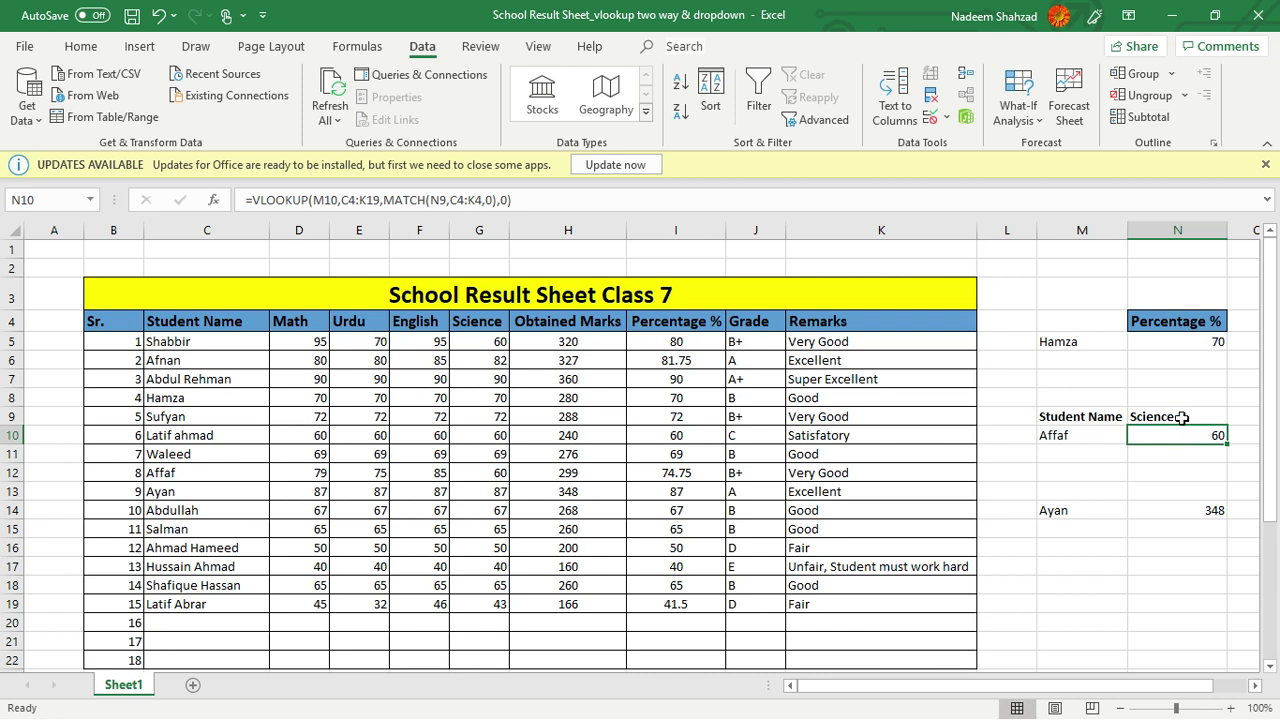
pyautogui.click(1182, 417)
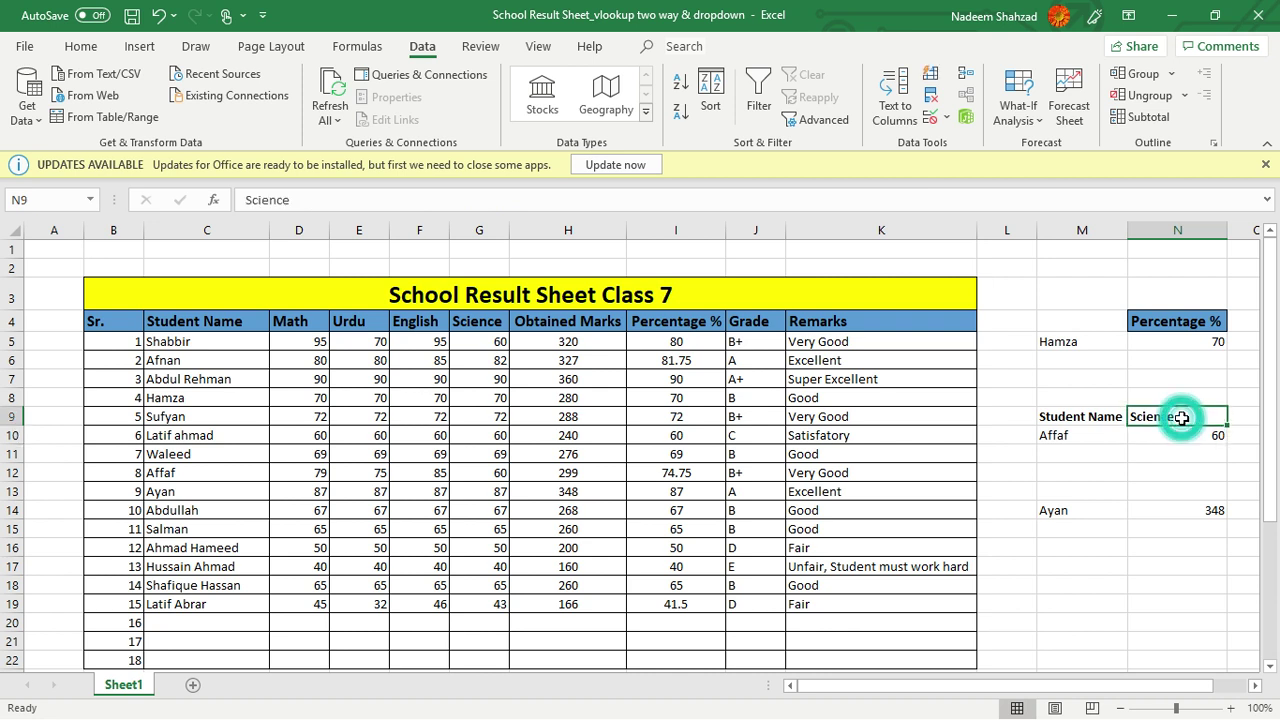
pyautogui.click(1076, 441)
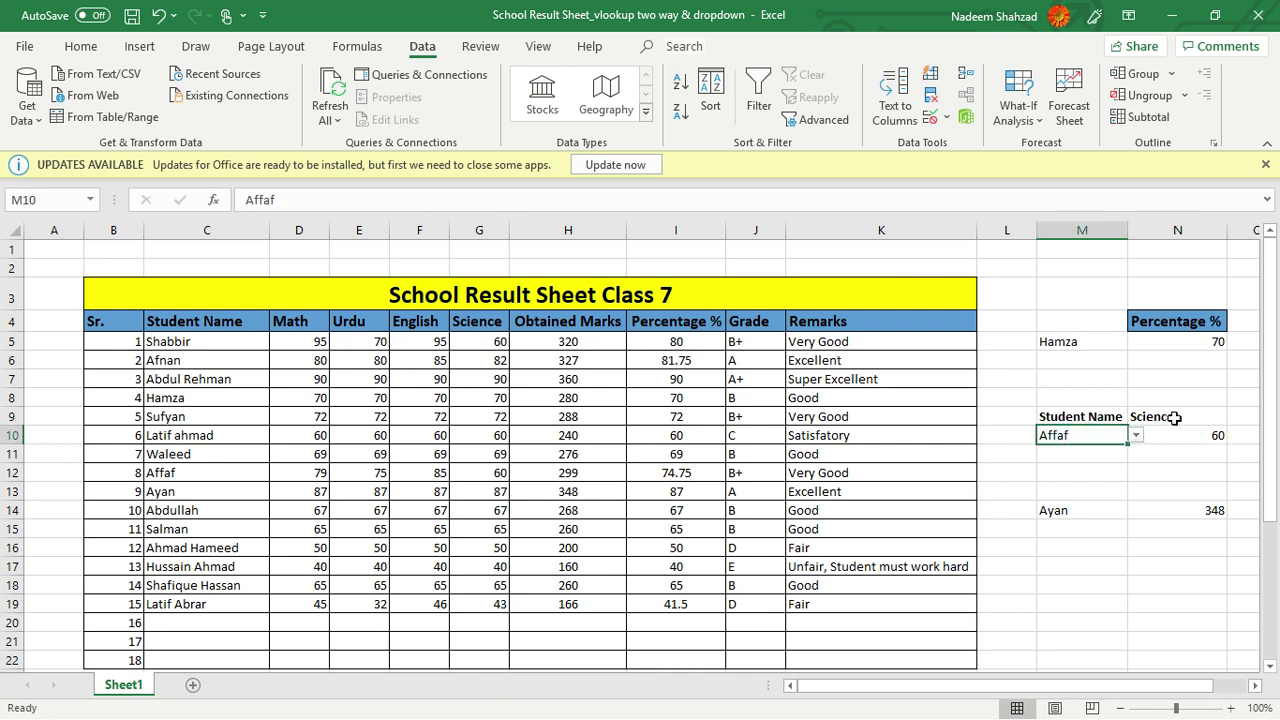
pyautogui.click(1175, 418)
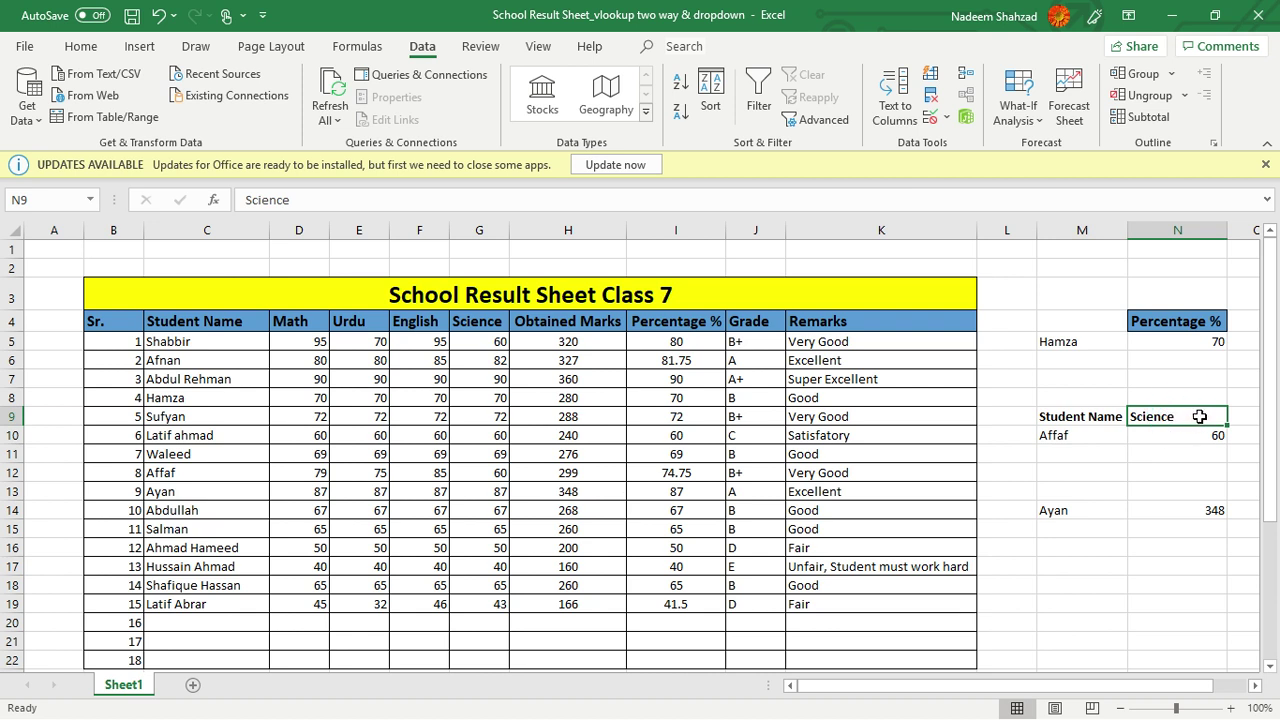
# Step: Open the data validation settings for the subject heading cell N9 and set the allowed values to List
pyautogui.click(1189, 452)
pyautogui.click(1077, 472)
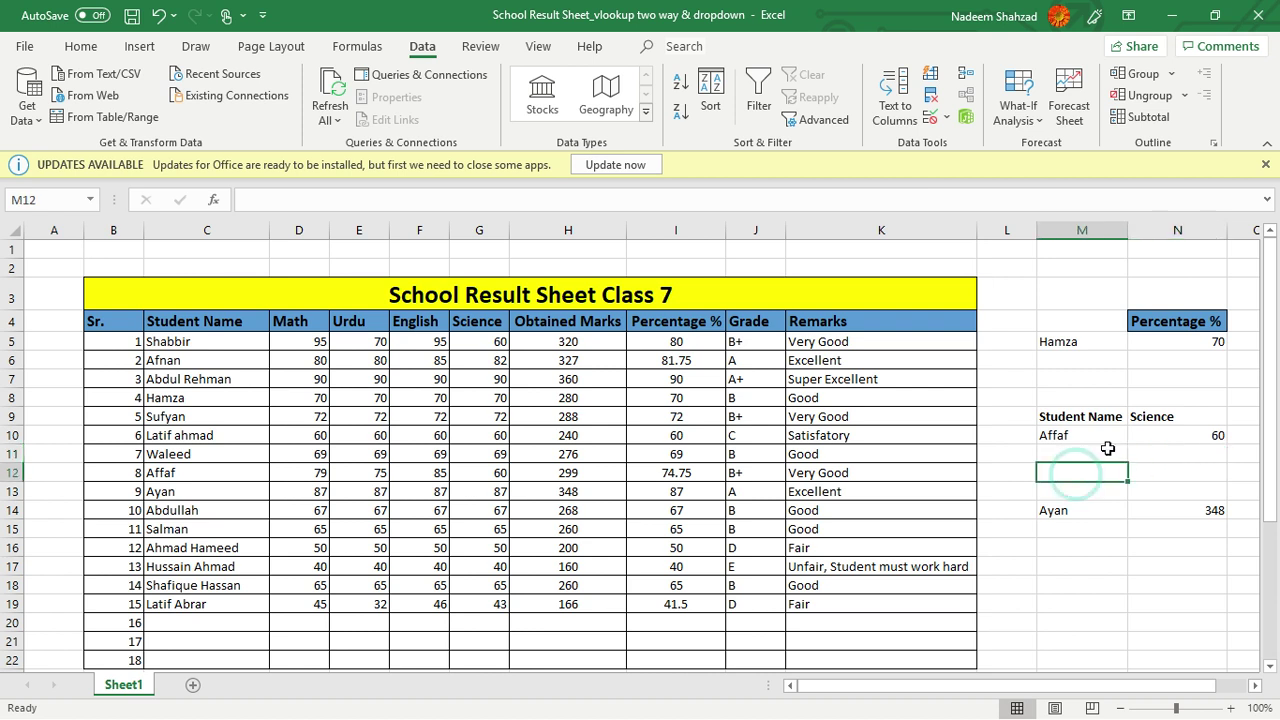
pyautogui.click(1166, 416)
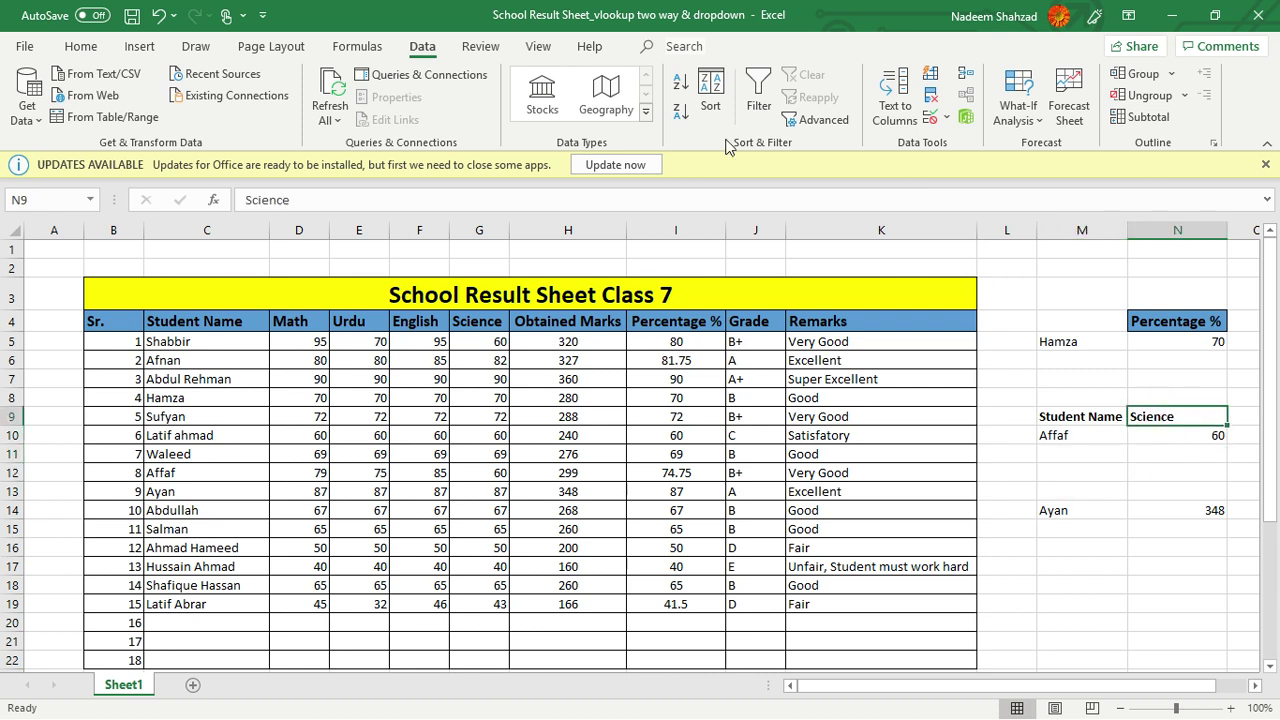
pyautogui.click(931, 117)
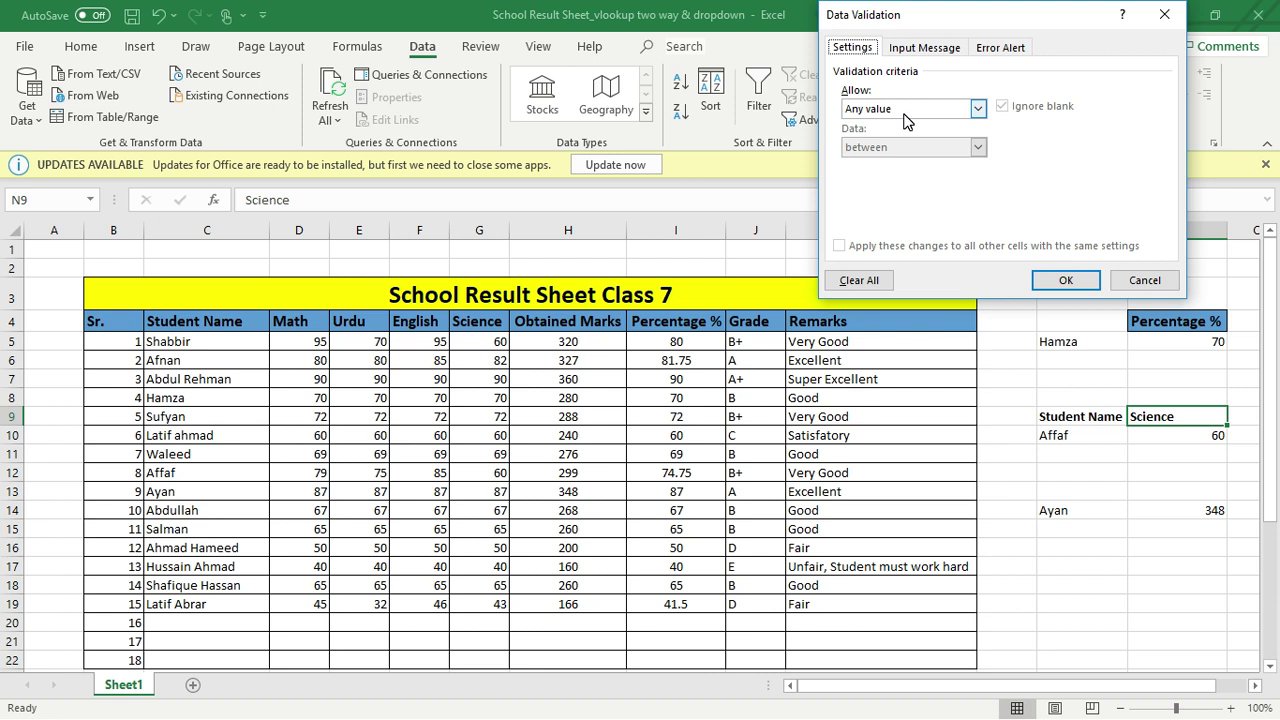
pyautogui.click(905, 111)
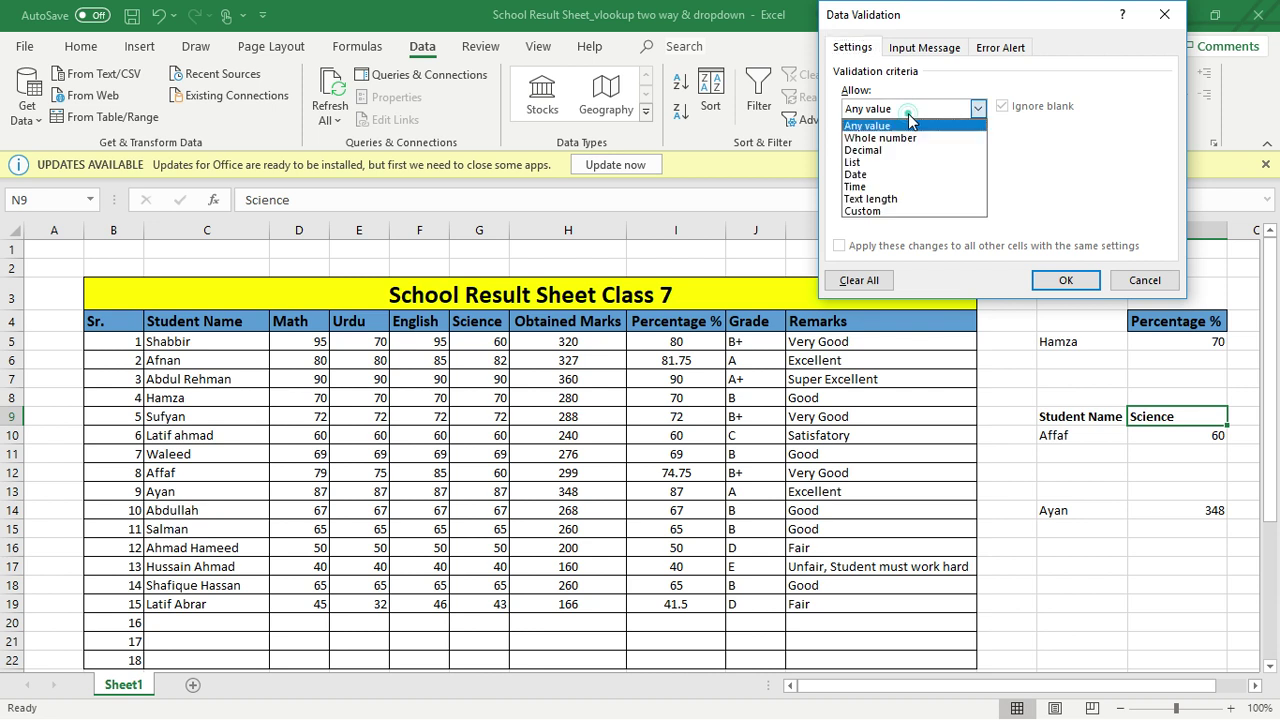
pyautogui.click(872, 163)
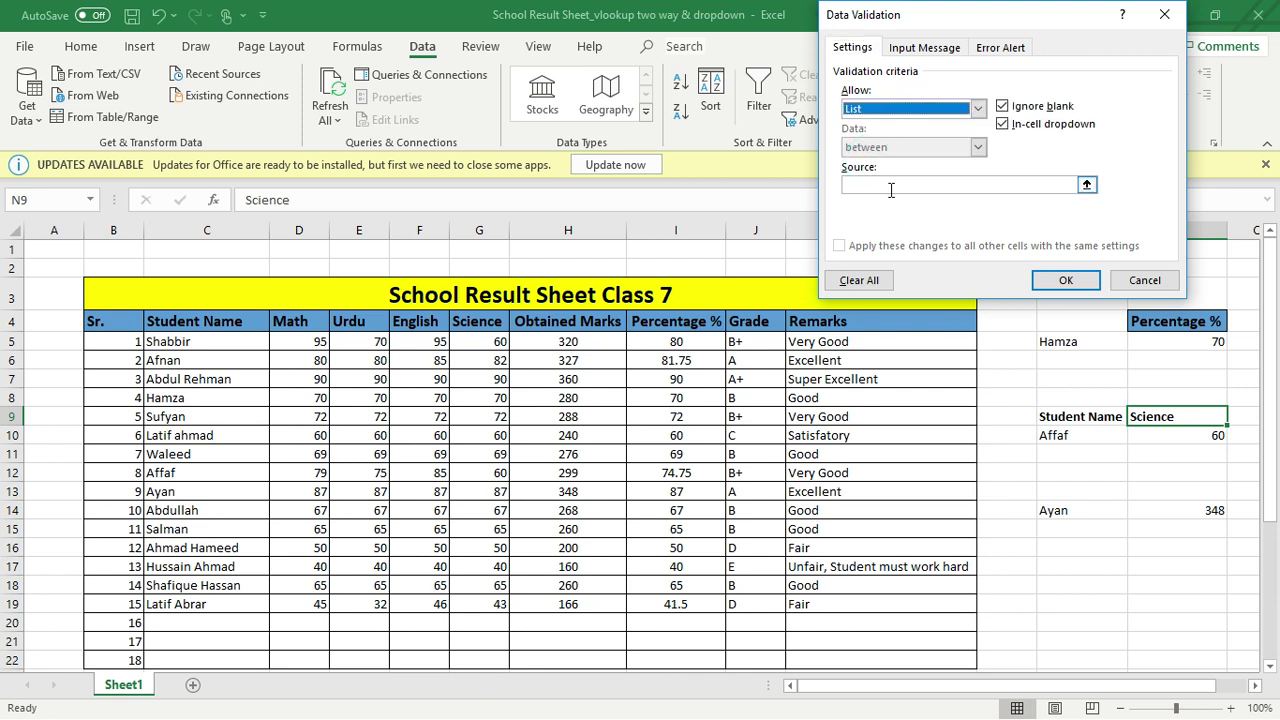
pyautogui.click(897, 184)
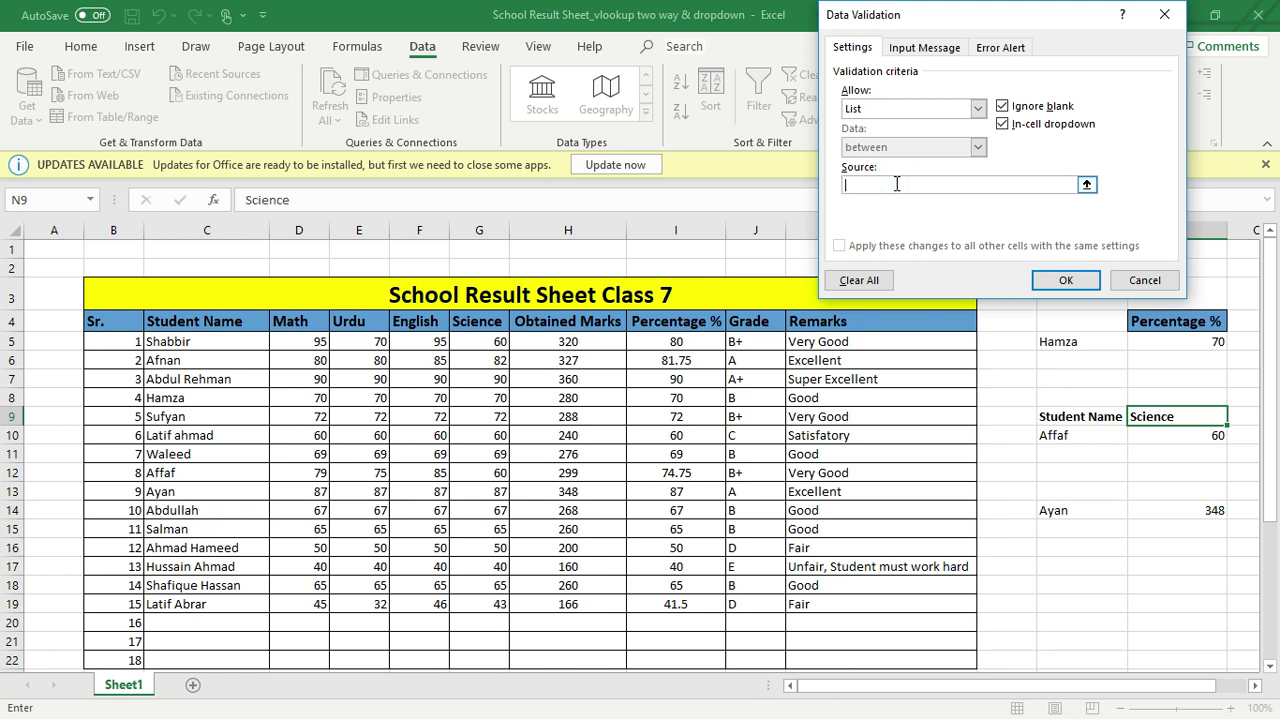
# Step: Use the table headings from Student Name to Remarks, =$C$4:$K$4, as the list source for N9 and apply the validation
pyautogui.click(172, 322)
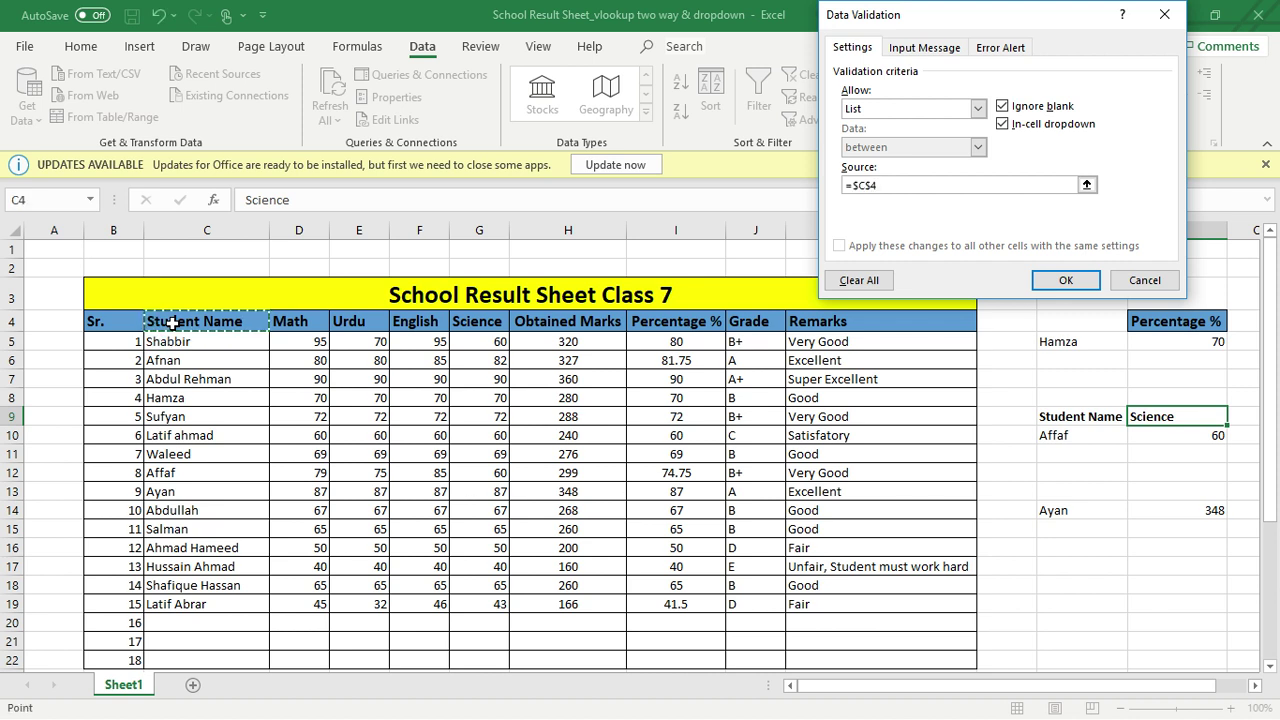
pyautogui.hotkey('shift', 'Right')
pyautogui.hotkey('shift', 'Right')
pyautogui.hotkey('shift', 'Right')
pyautogui.hotkey('shift', 'Right')
pyautogui.hotkey('shift', 'Right')
pyautogui.hotkey('shift', 'Right')
pyautogui.hotkey('shift', 'Right')
pyautogui.hotkey('shift', 'Right')
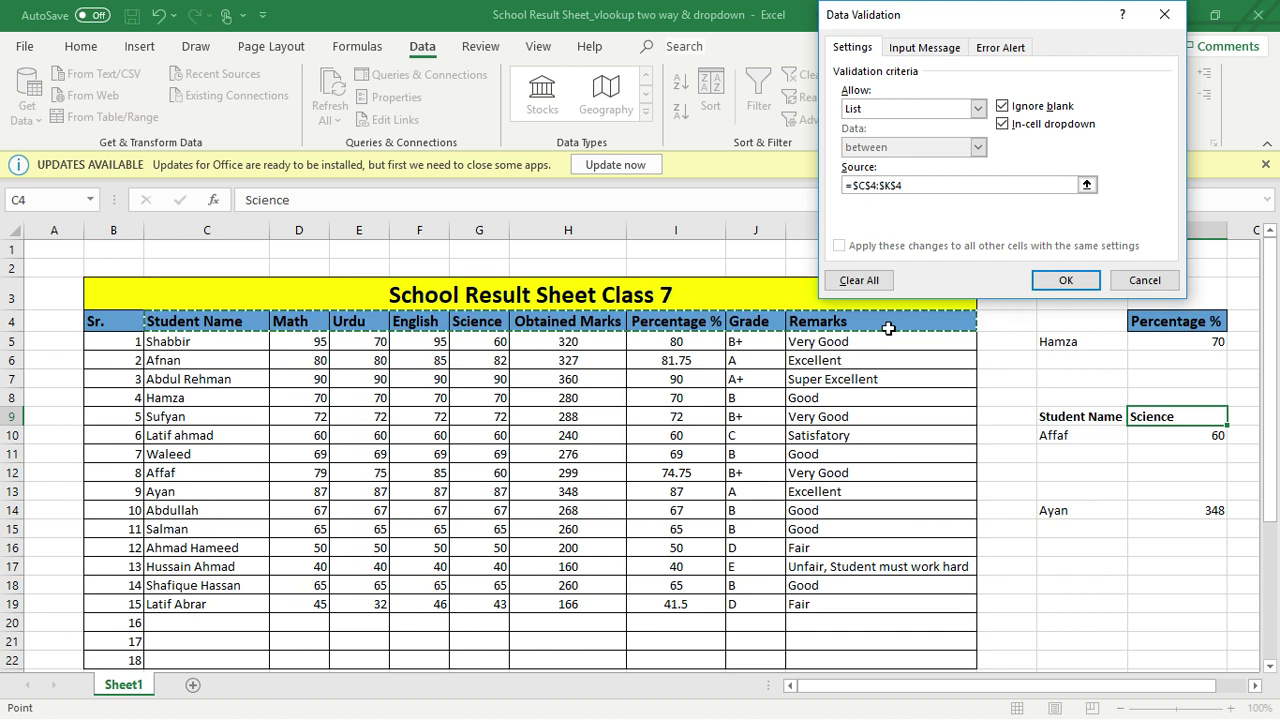
pyautogui.click(1058, 283)
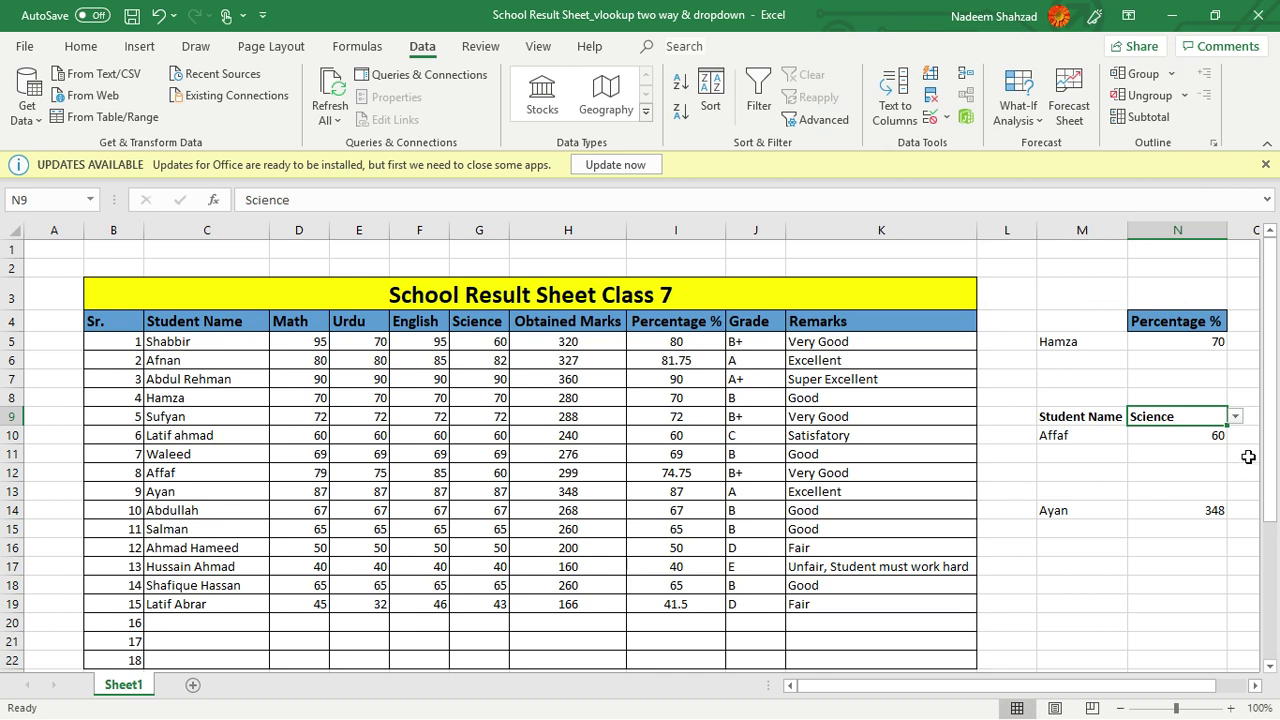
# Step: Check the heading list in N9 and choose the student of Sr. 9 from the drop-down list in M10
pyautogui.click(1236, 418)
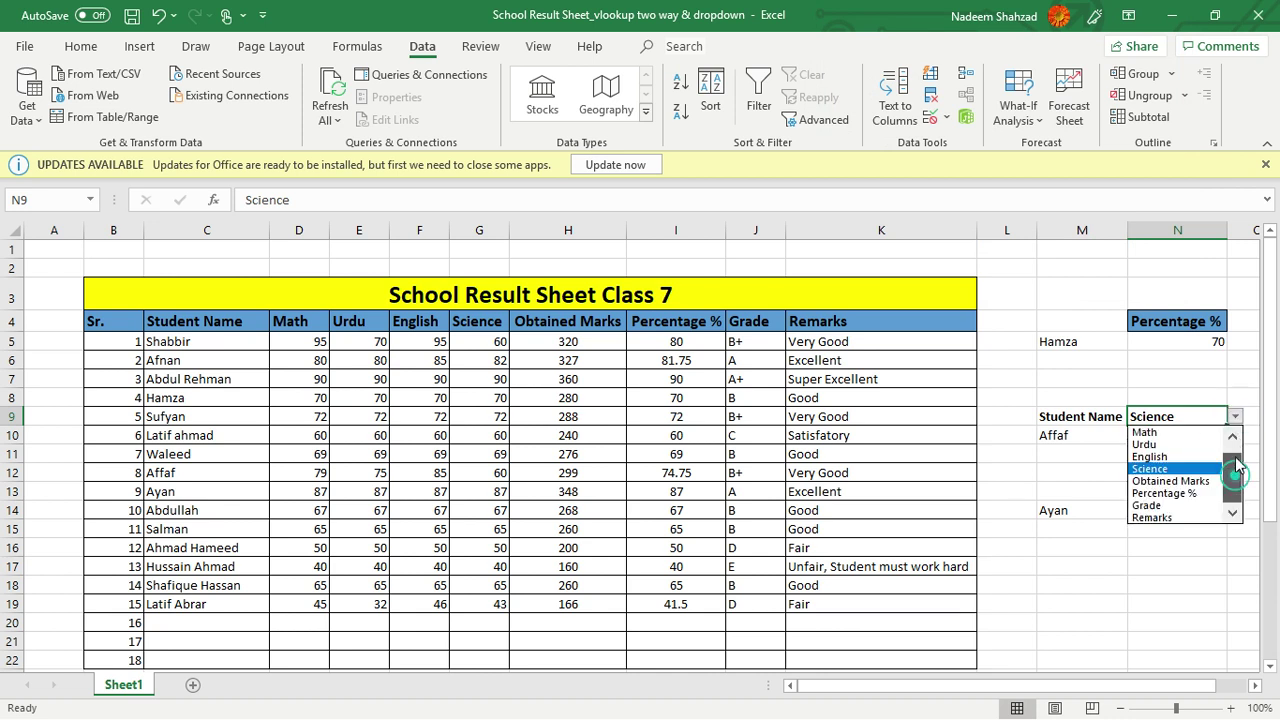
pyautogui.press('Escape')
pyautogui.click(1070, 437)
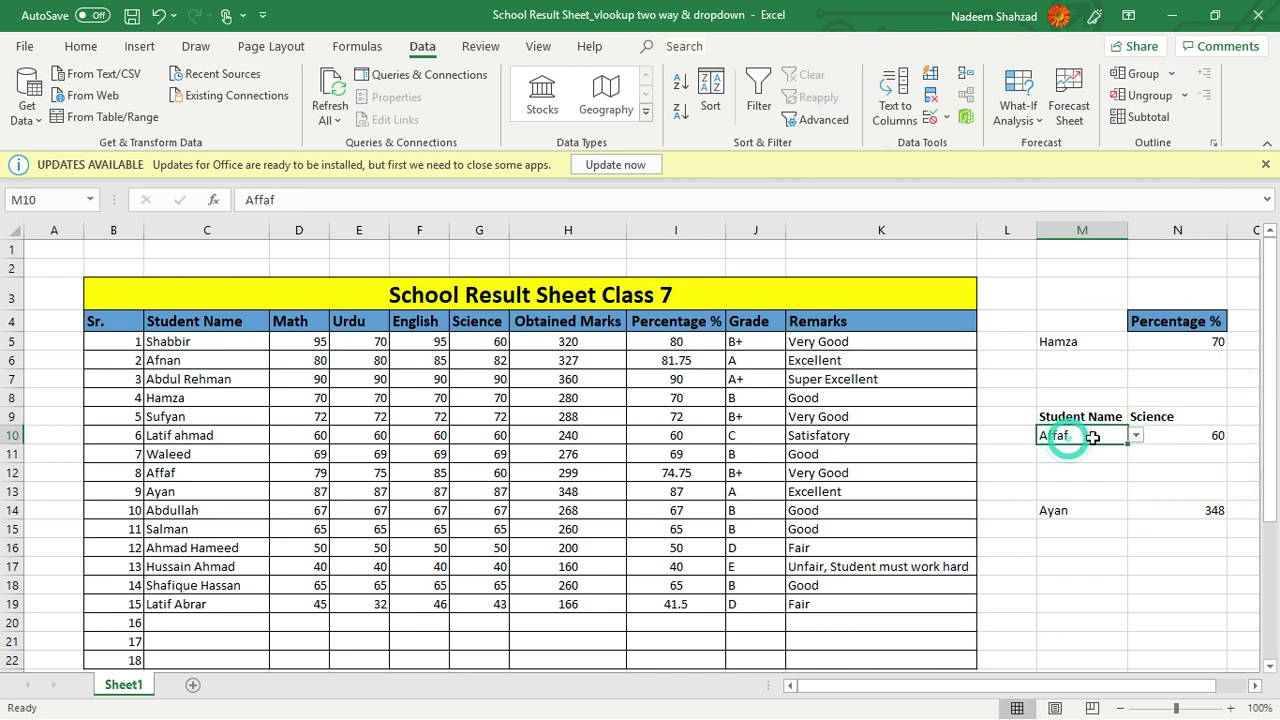
pyautogui.click(1137, 436)
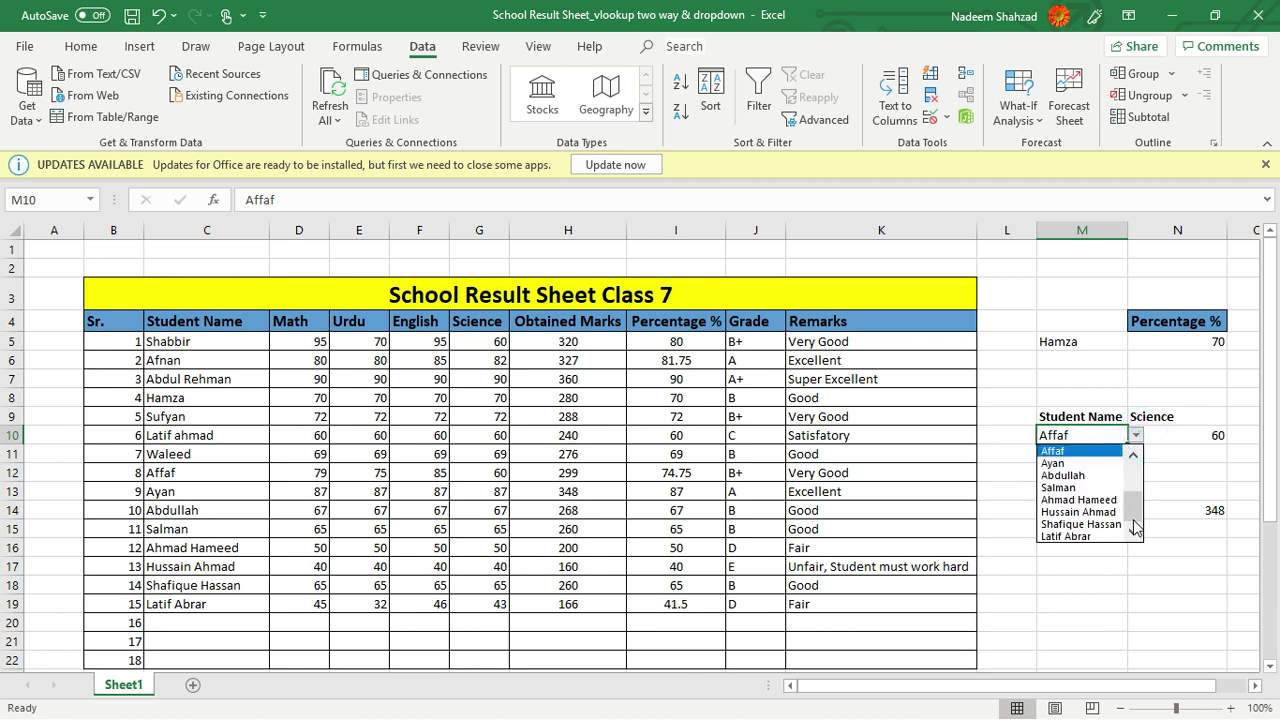
pyautogui.click(1058, 463)
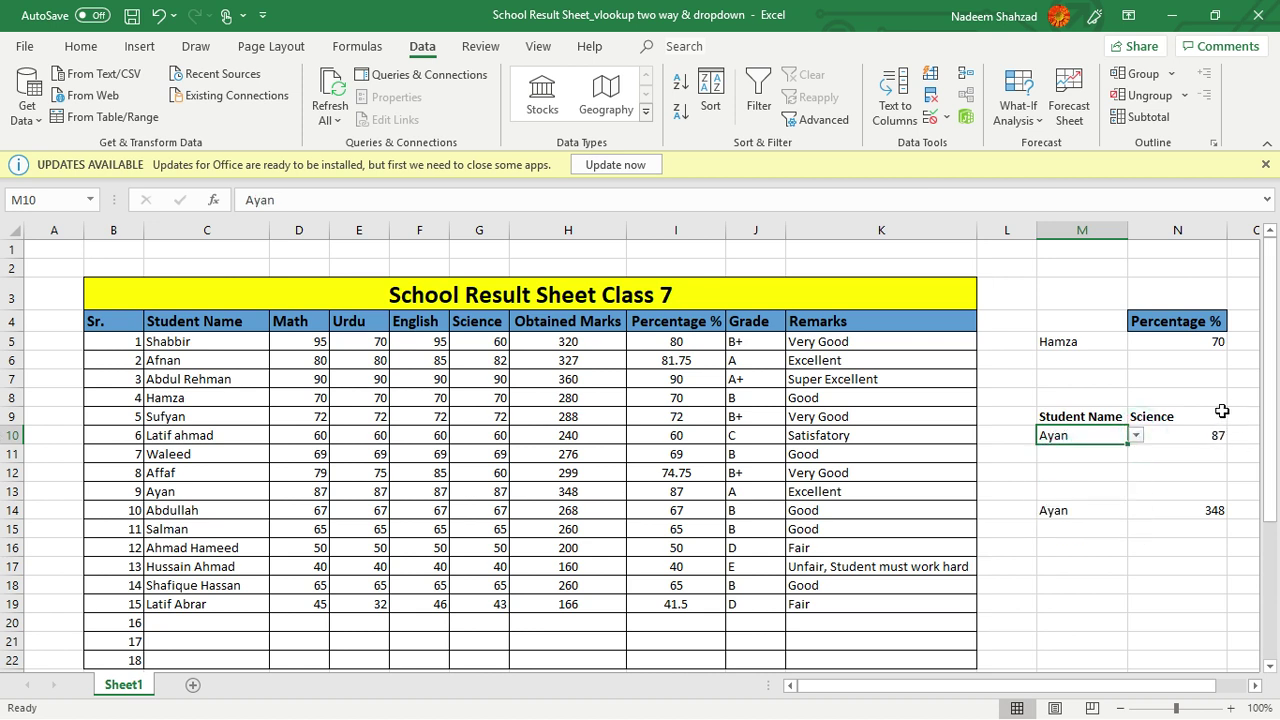
# Step: Test the heading drop-down in N9 by choosing Math, English, Science and Obtained Marks in turn
pyautogui.click(1220, 414)
pyautogui.click(1238, 417)
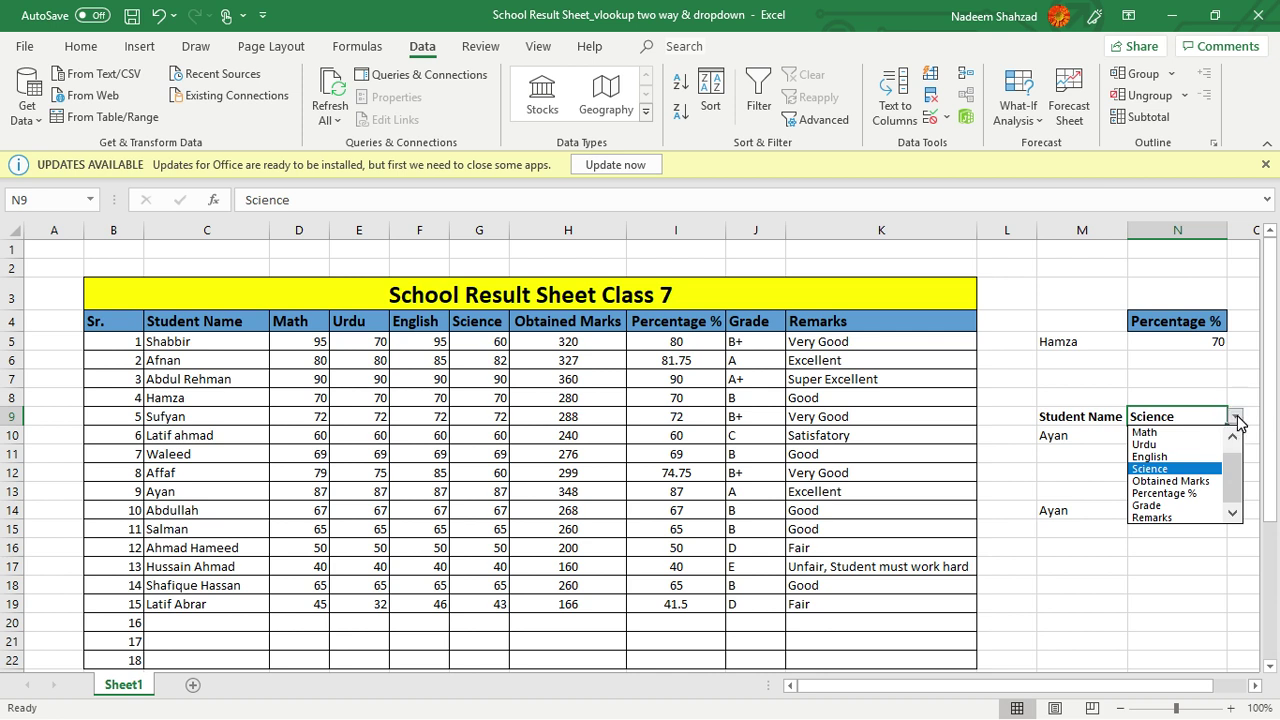
pyautogui.click(1165, 433)
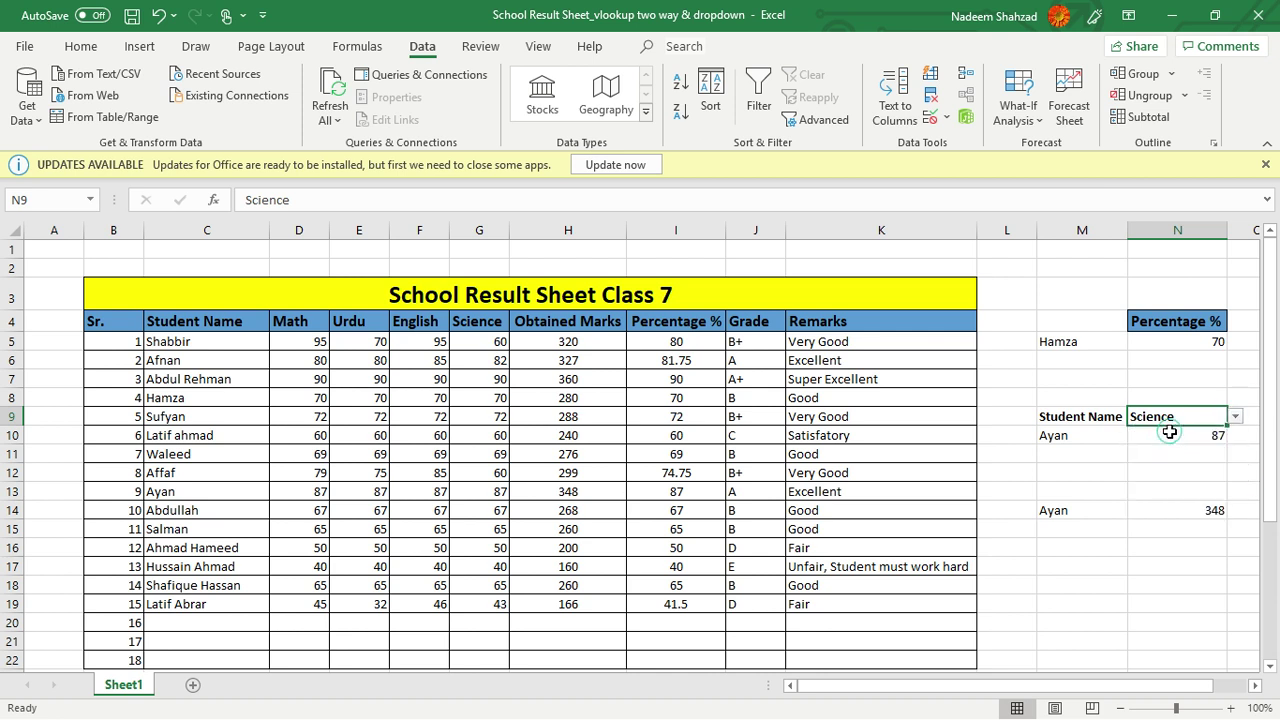
pyautogui.click(1237, 417)
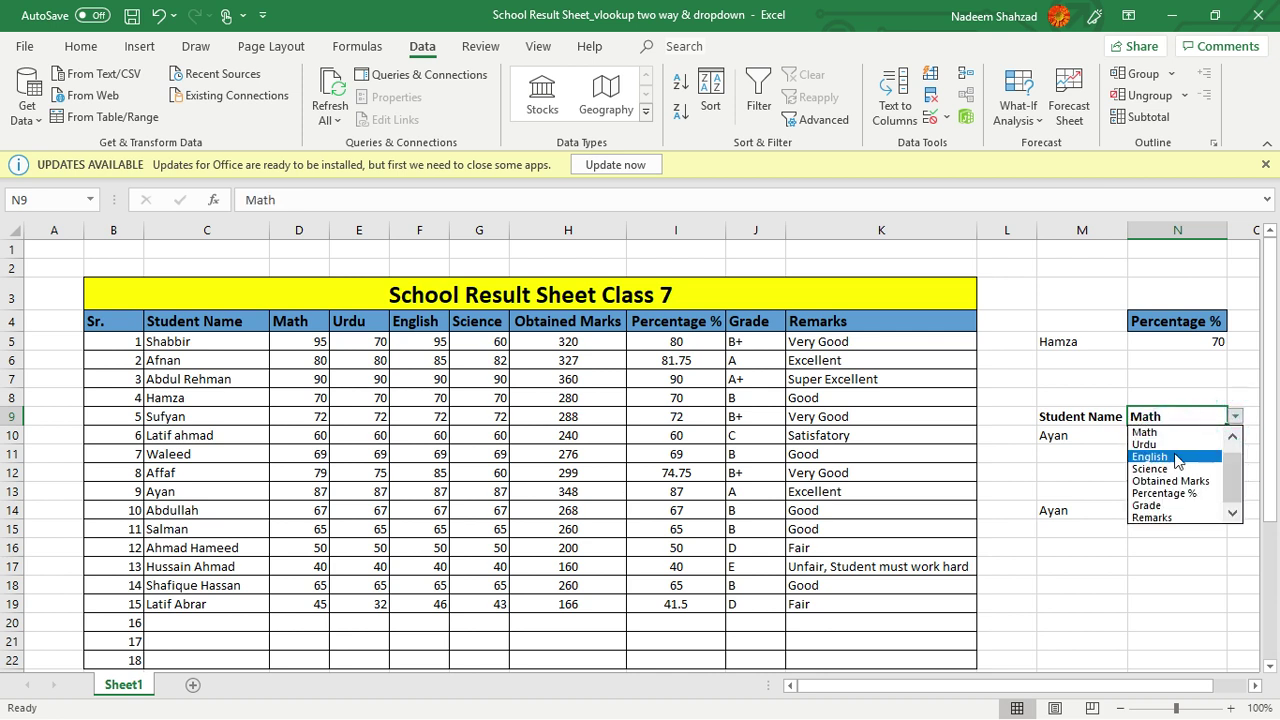
pyautogui.click(1236, 416)
pyautogui.click(1183, 460)
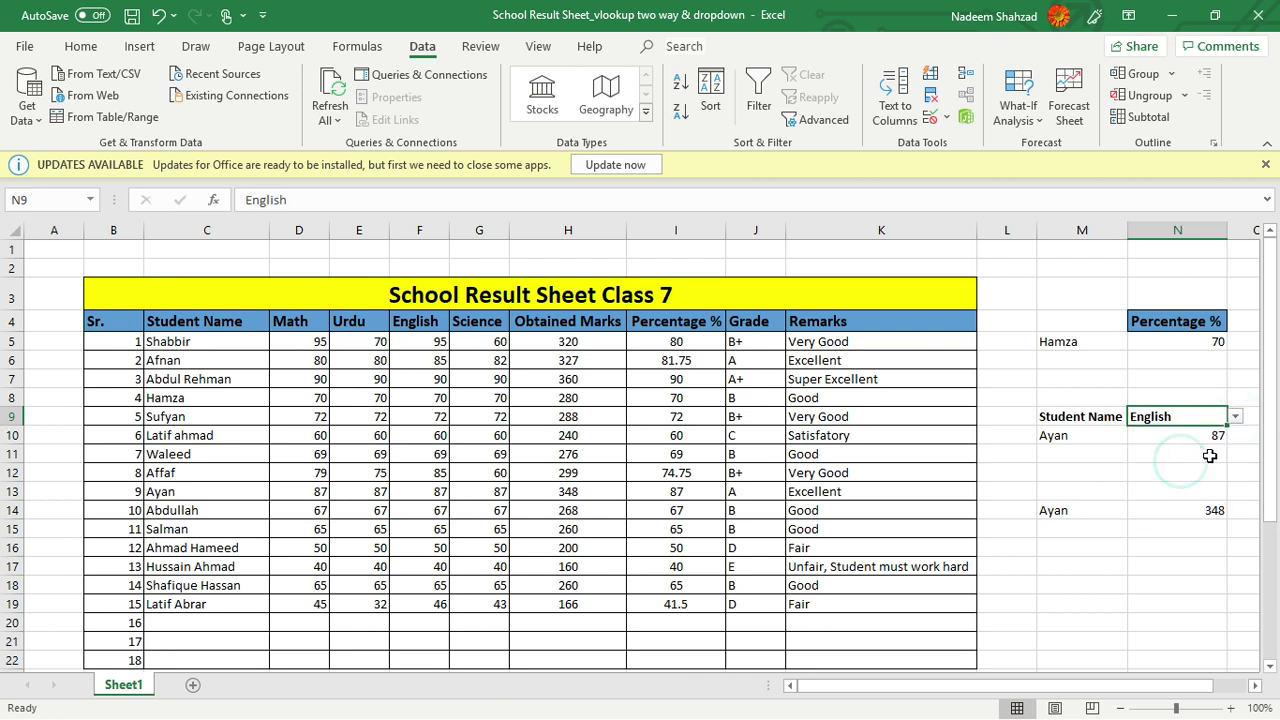
pyautogui.click(1236, 416)
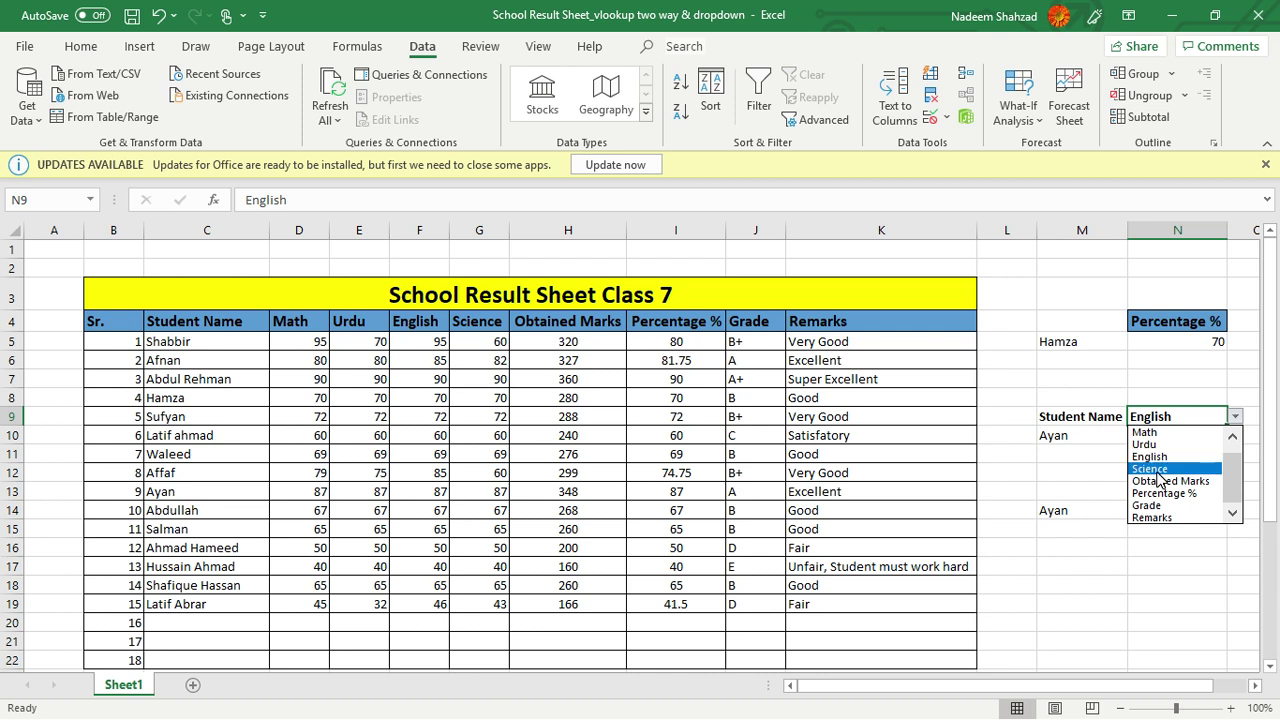
pyautogui.click(1160, 469)
pyautogui.click(1236, 416)
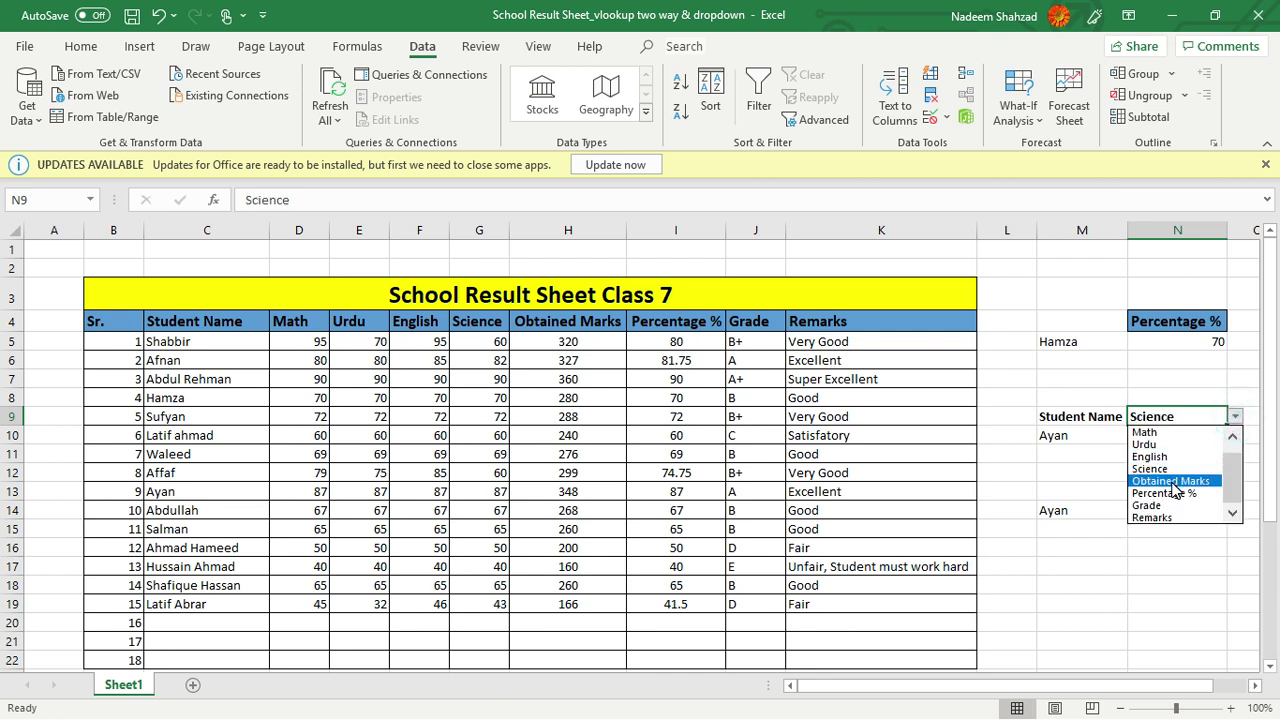
pyautogui.click(1178, 481)
# Step: Choose Grade and then Remarks from the heading drop-down in N9 to test the lookup in N10
pyautogui.click(1236, 416)
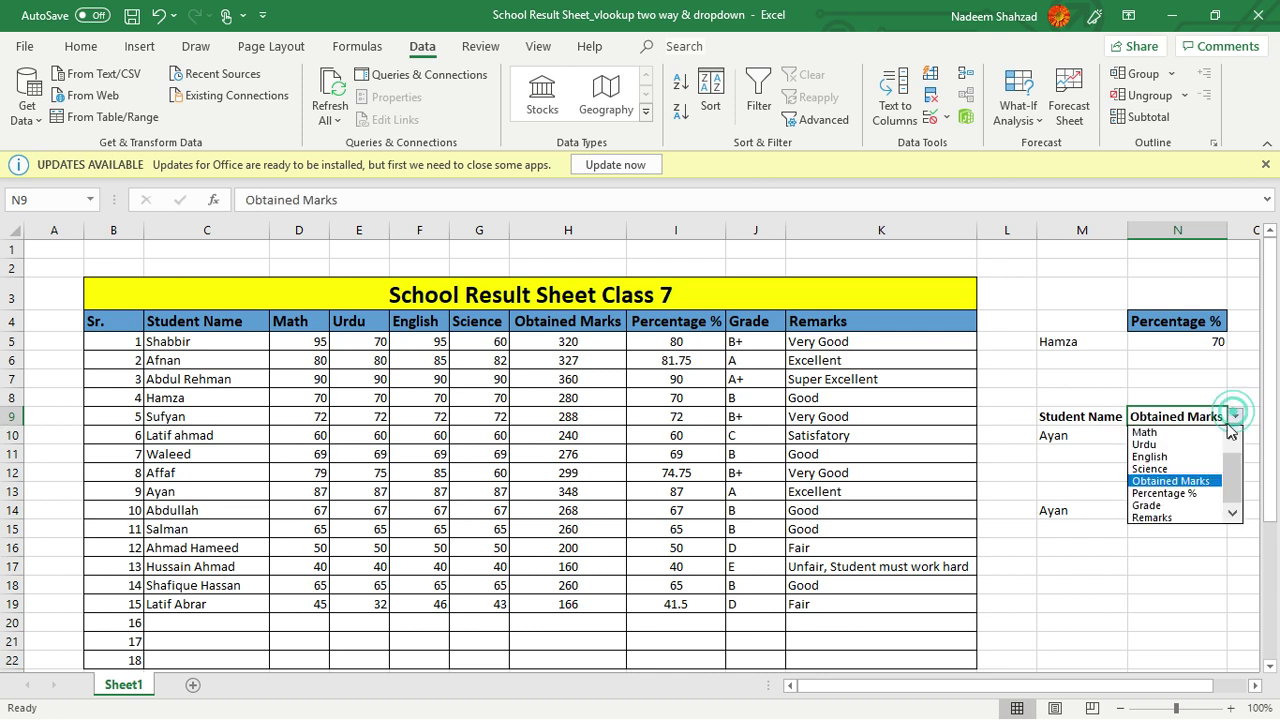
pyautogui.click(1158, 492)
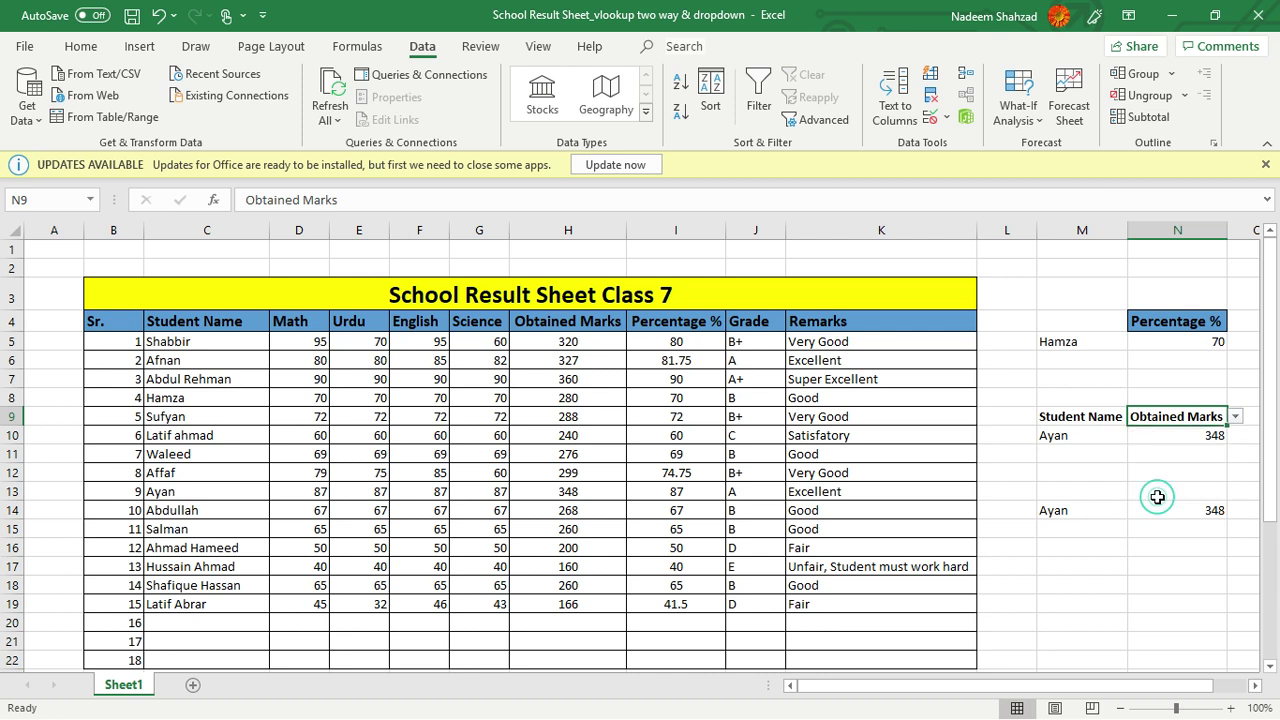
pyautogui.click(1236, 416)
pyautogui.click(1158, 505)
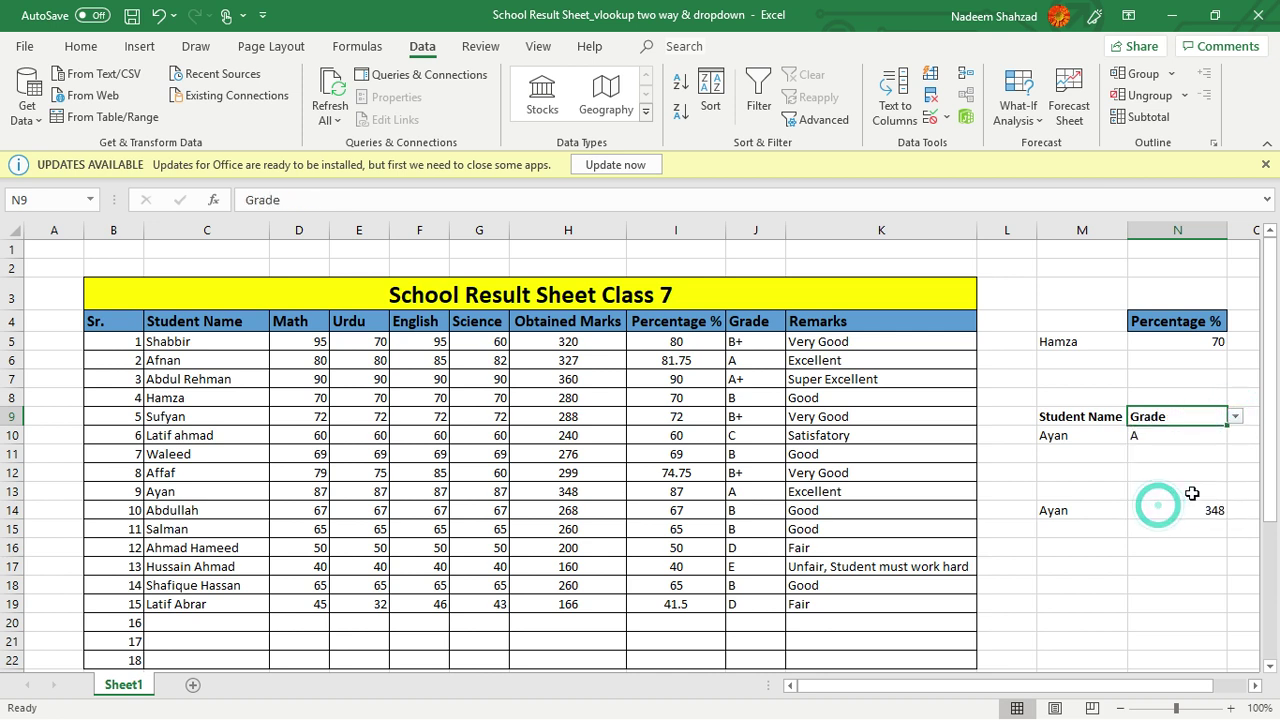
pyautogui.click(1236, 416)
pyautogui.click(1168, 518)
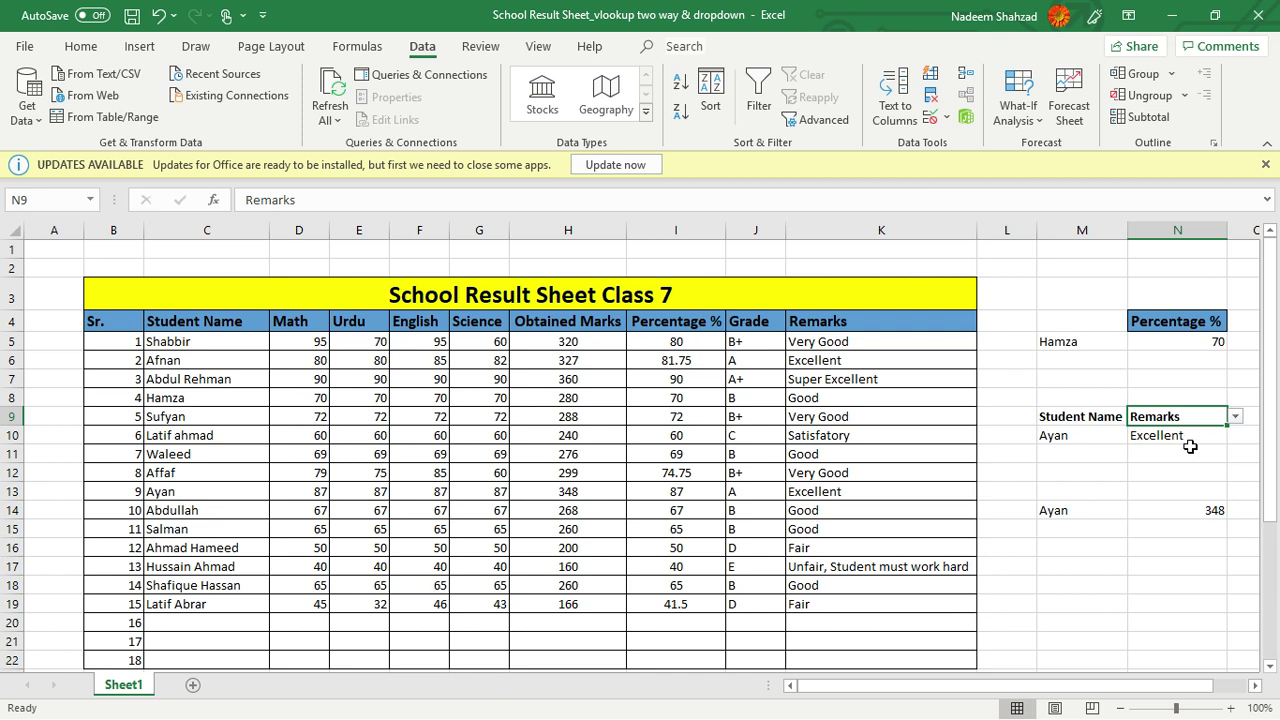
# Step: Look through the student names offered by the drop-down list in M10
pyautogui.click(1076, 436)
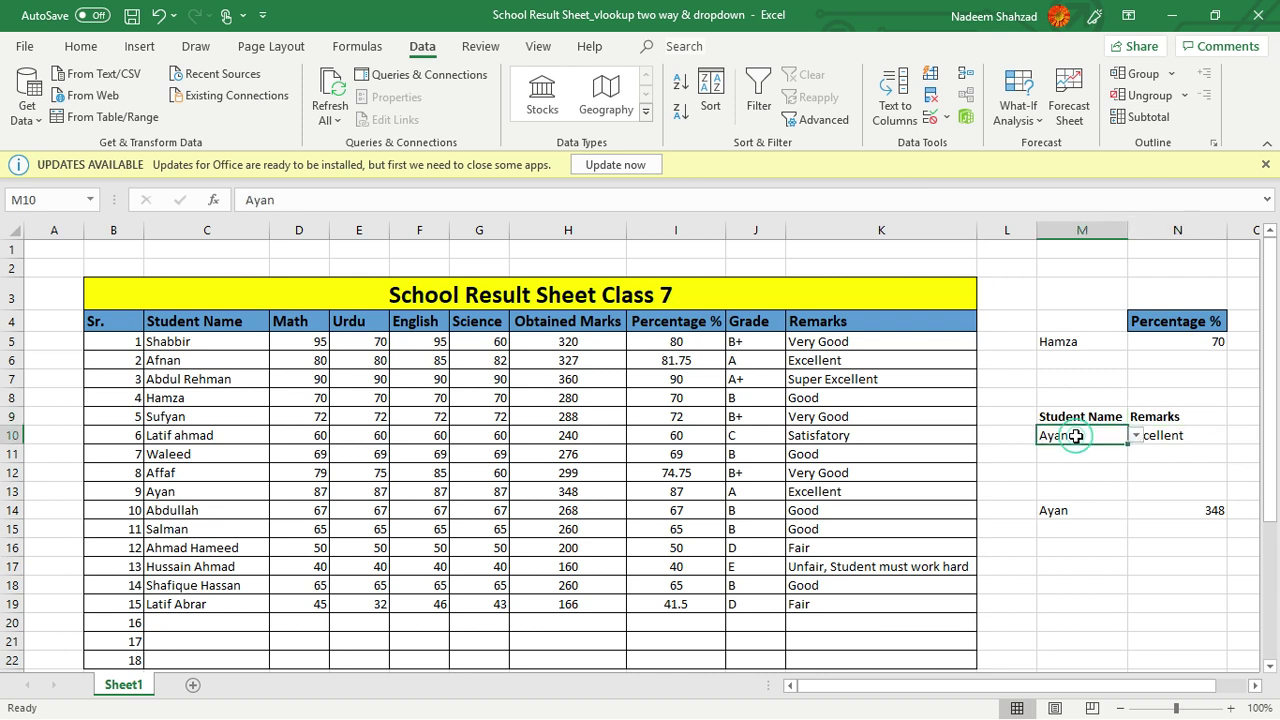
pyautogui.click(1135, 436)
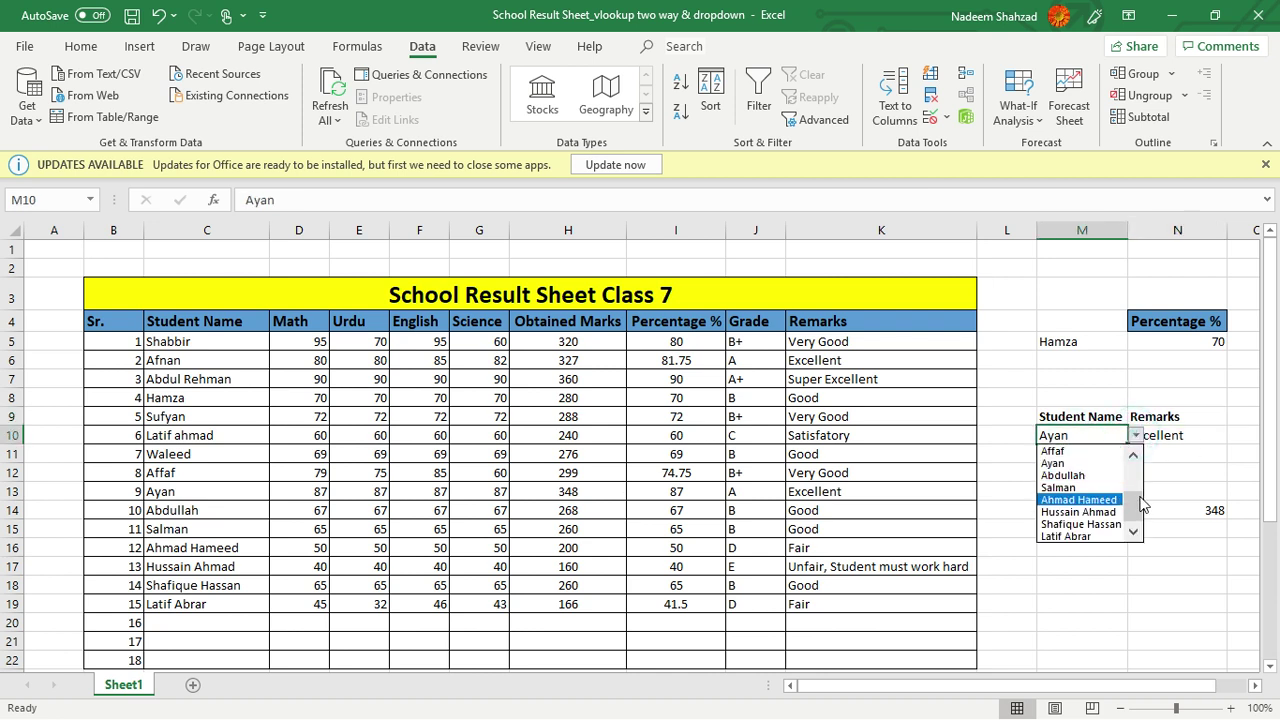
pyautogui.moveTo(1133, 515); pyautogui.dragTo(1132, 470)
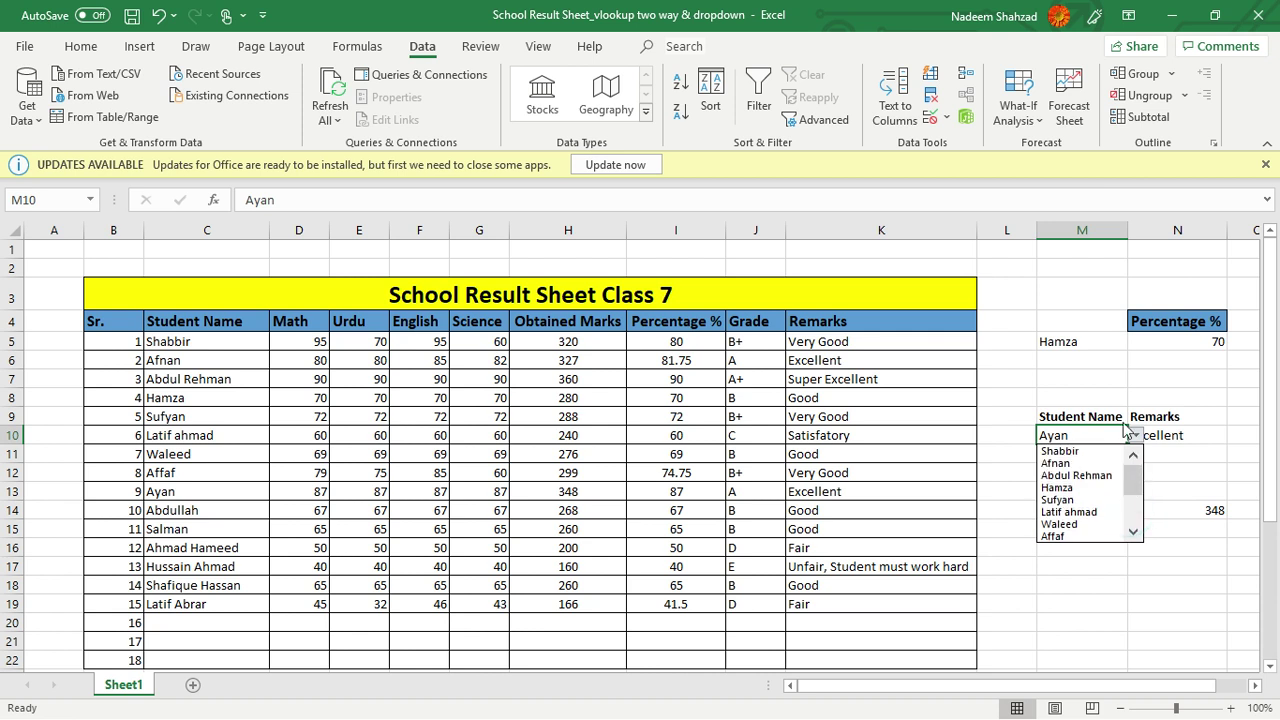
pyautogui.press('Escape')
pyautogui.click(1087, 358)
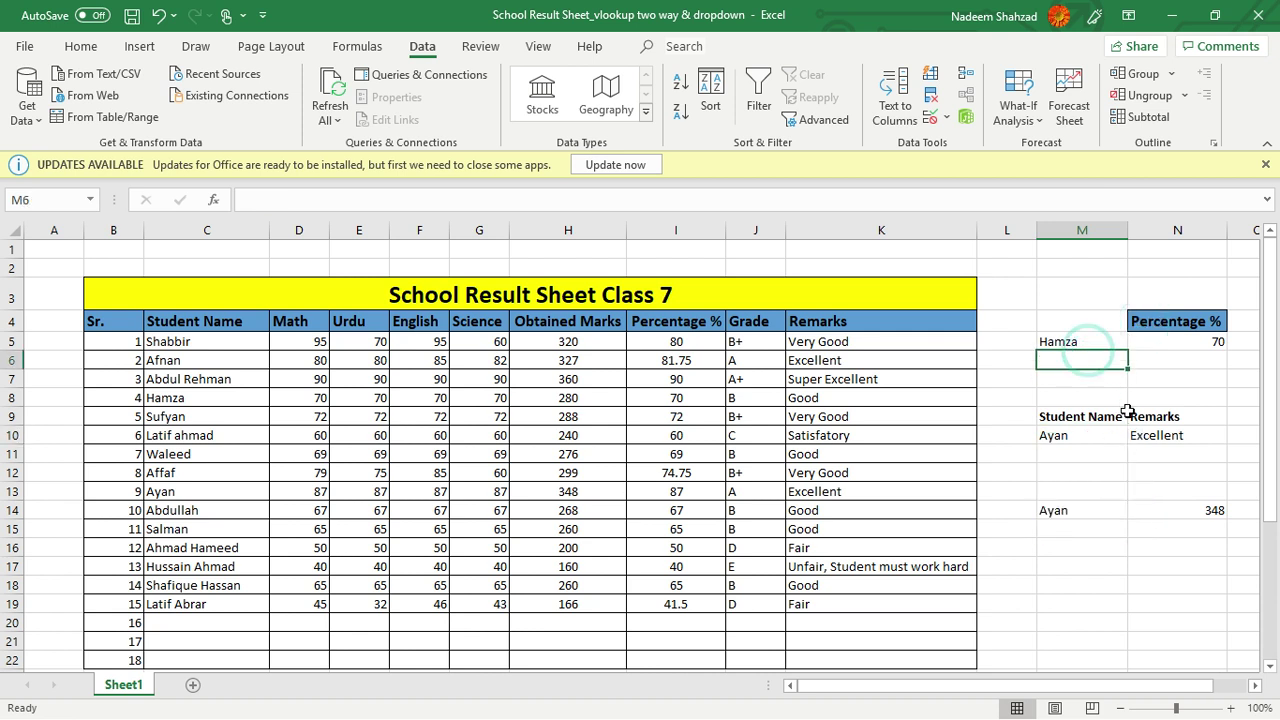
pyautogui.click(1100, 436)
pyautogui.click(1135, 436)
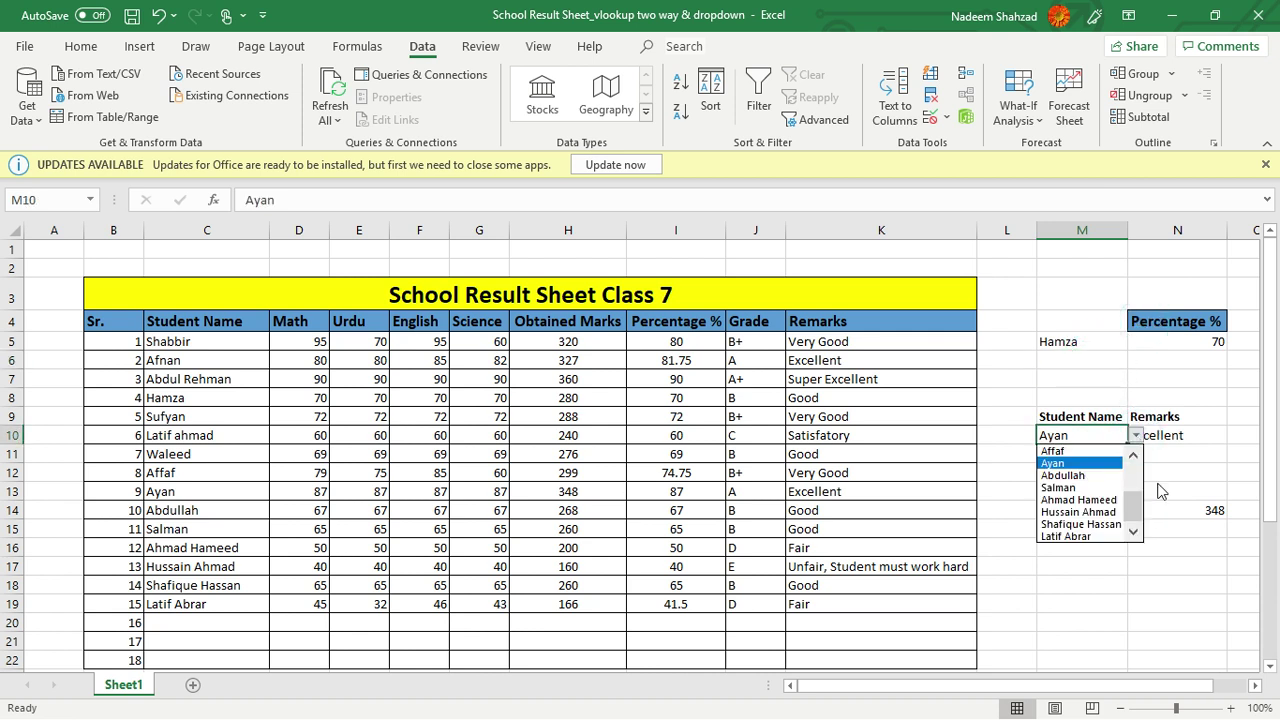
pyautogui.moveTo(1140, 518); pyautogui.dragTo(1138, 470)
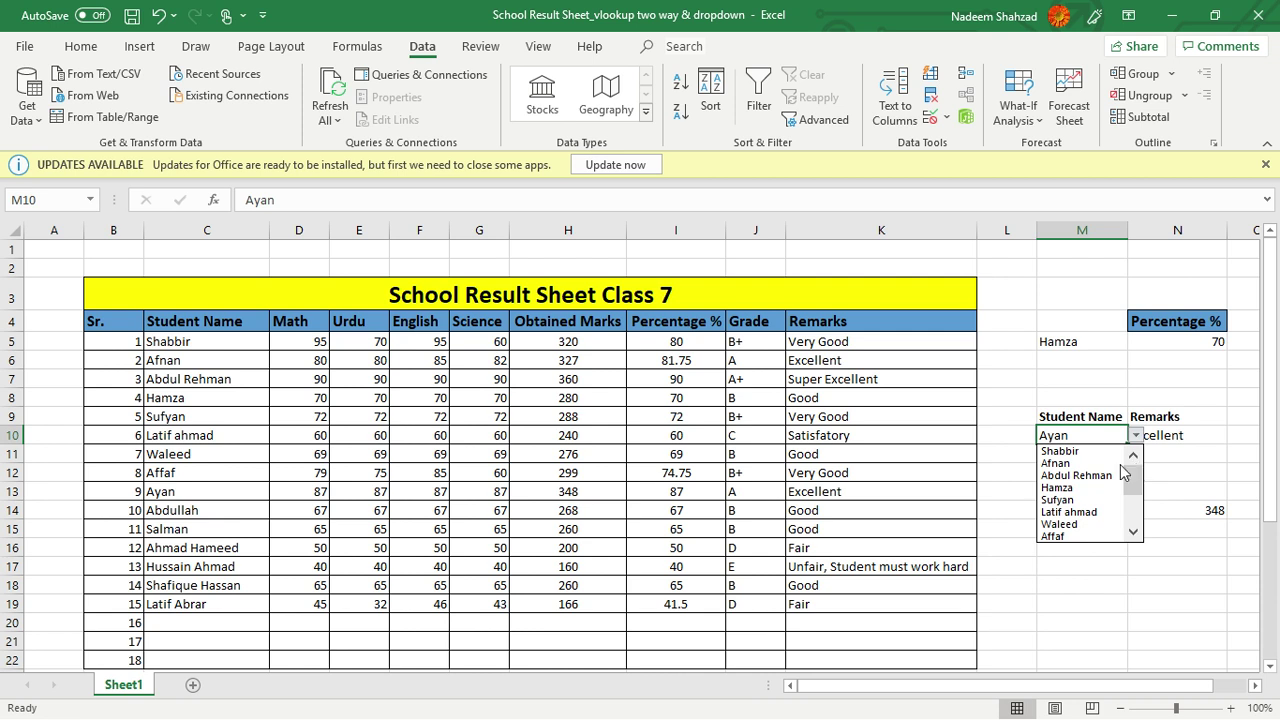
# Step: Leave the workbook and switch to the Photos app to show the image abdul funzone ads.jpg
pyautogui.click(1275, 410)
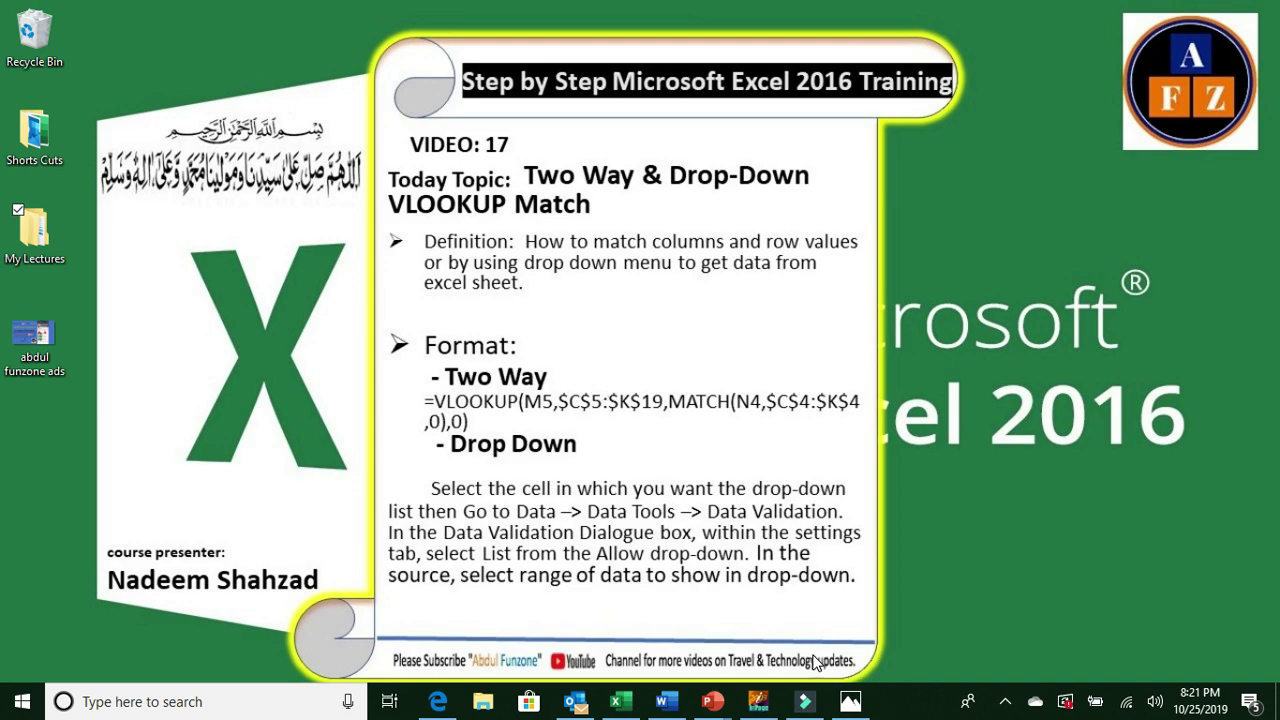
pyautogui.click(850, 701)
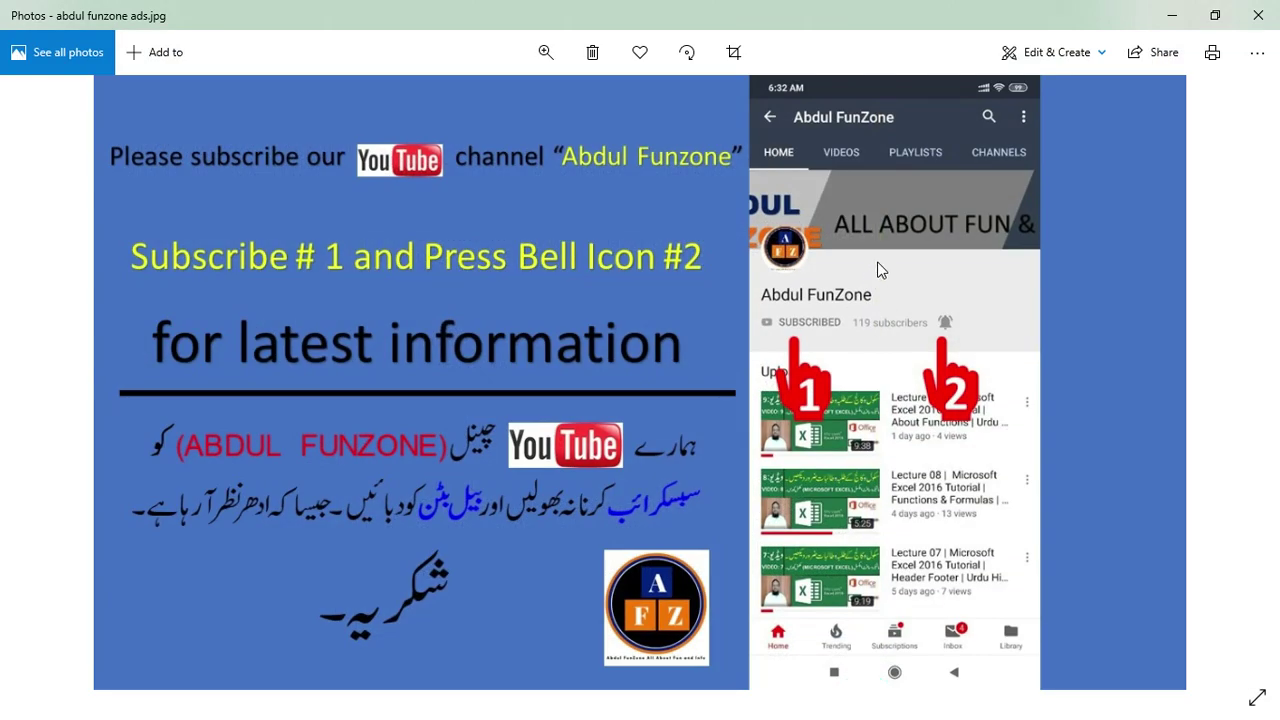